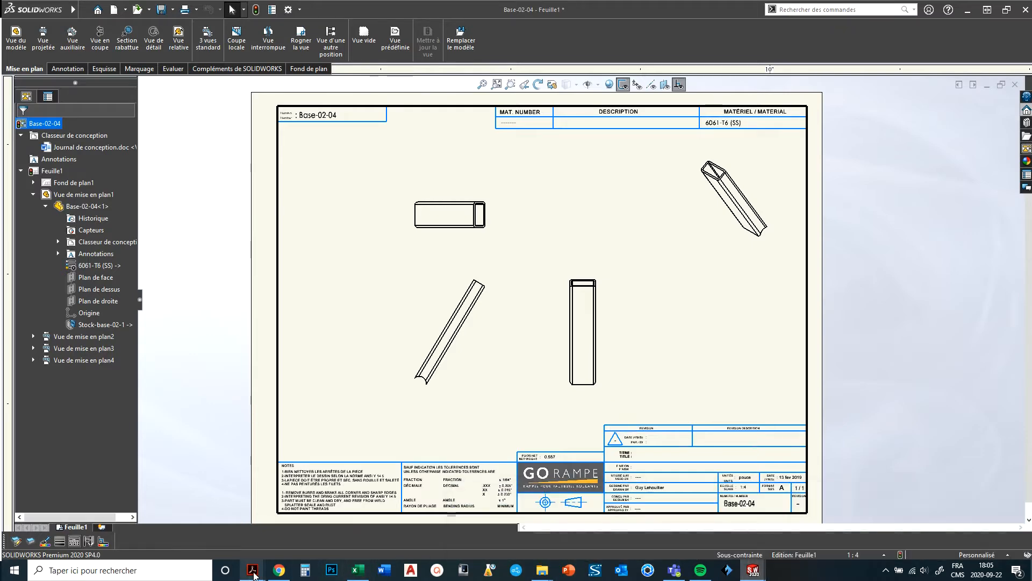
# Switch to Adobe Acrobat and review the exploded views in the walker assembly and lower frame PDF drawings
pyautogui.click(194, 516)
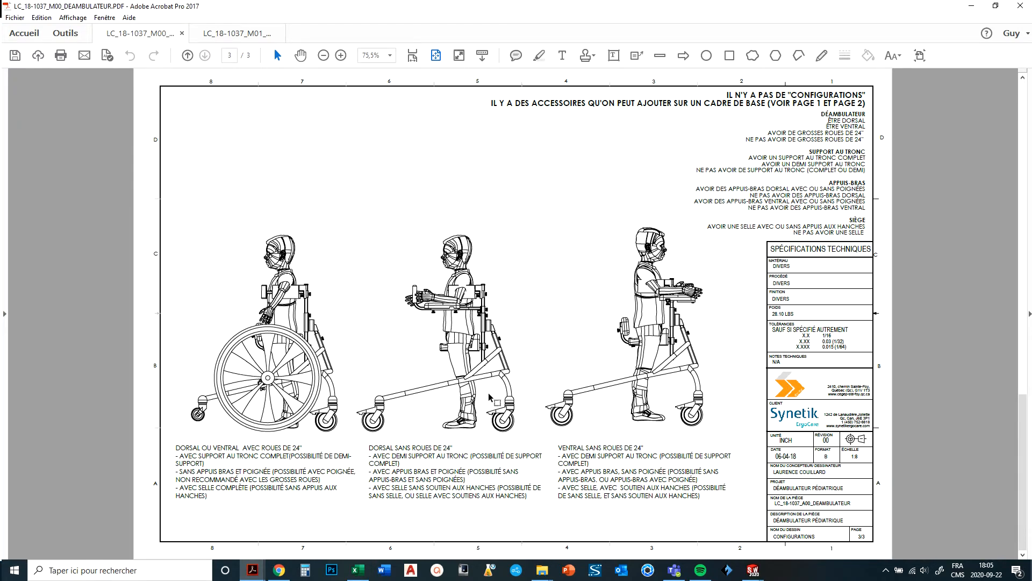
pyautogui.scroll(3, 516, 269)
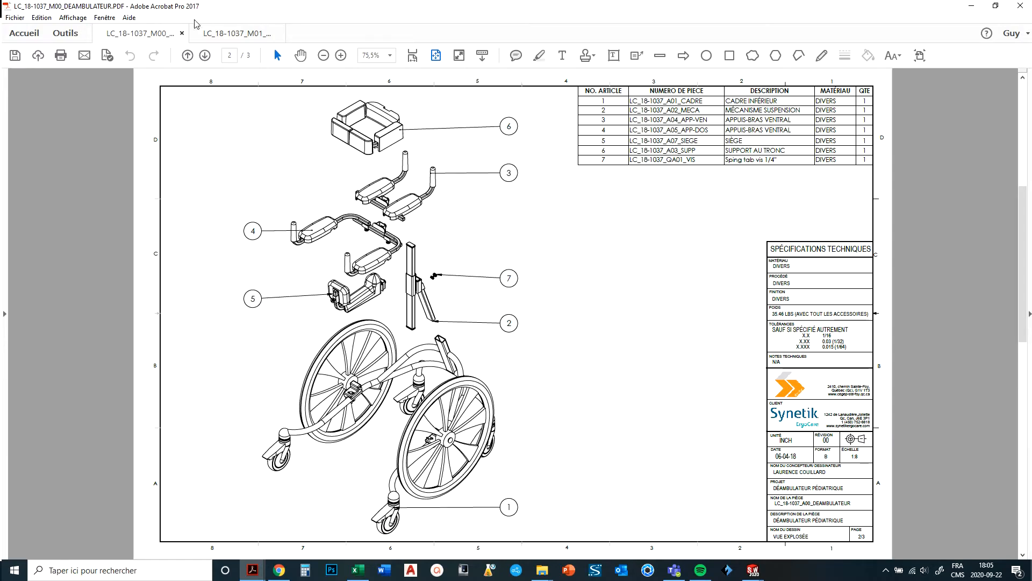
pyautogui.click(215, 34)
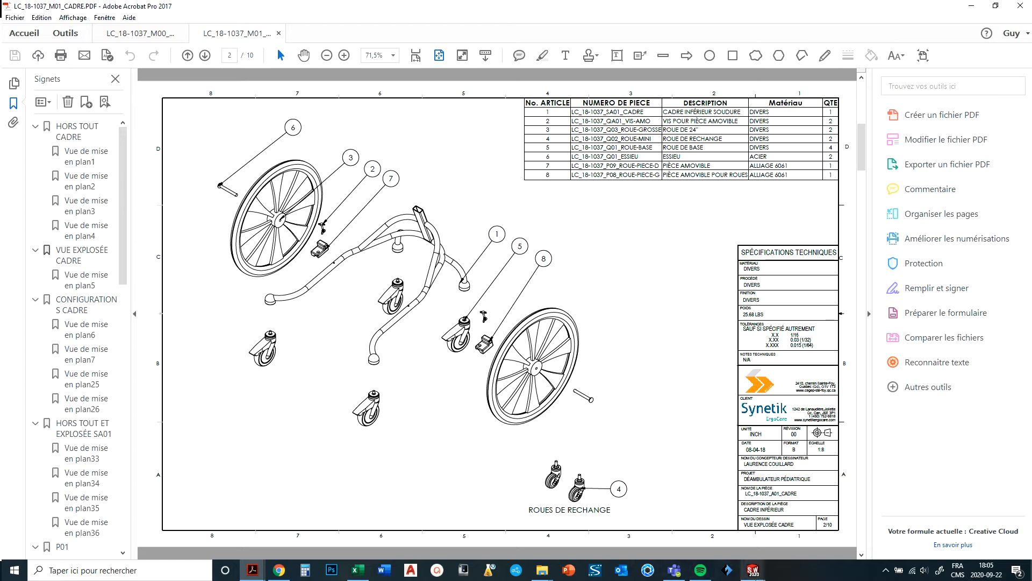
# Switch to base-02.SLDPRT in SOLIDWORKS and examine the tubular frame, its solid bodies and the inclined rectangular tube
pyautogui.moveTo(753, 571)
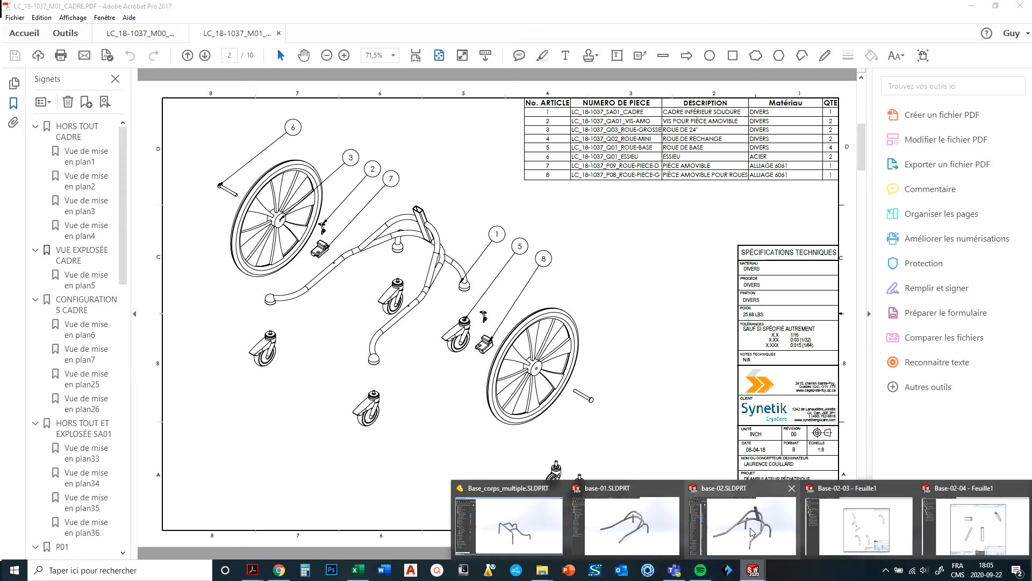
pyautogui.click(752, 533)
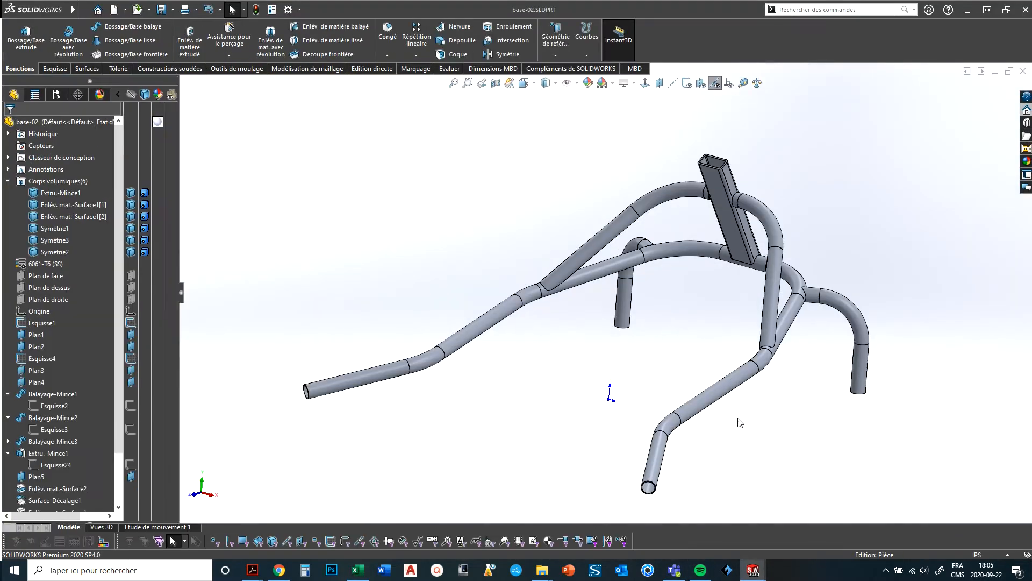
pyautogui.moveTo(740, 421); pyautogui.dragTo(796, 355, button='middle')
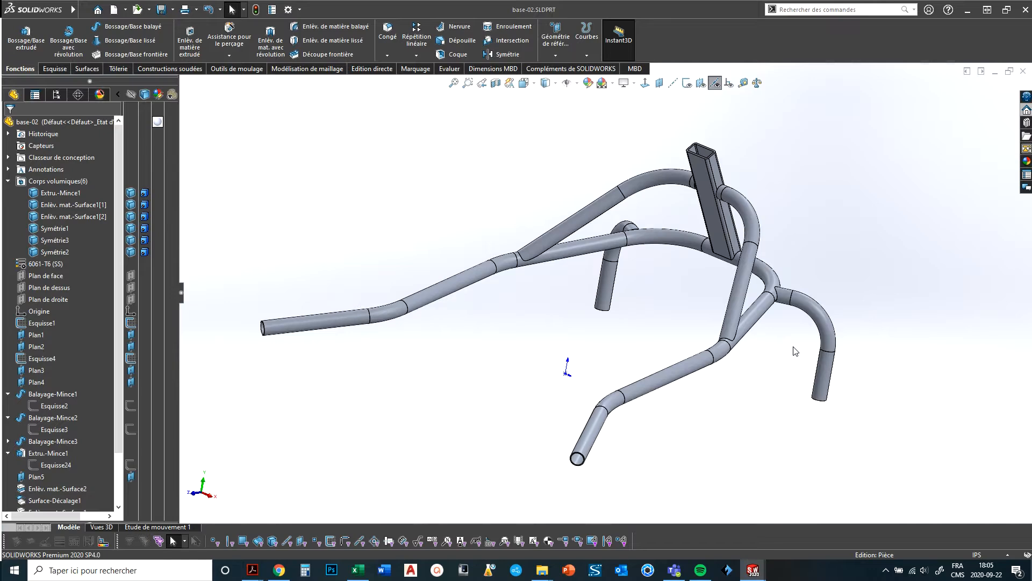
pyautogui.moveTo(696, 315); pyautogui.dragTo(496, 345, button='middle')
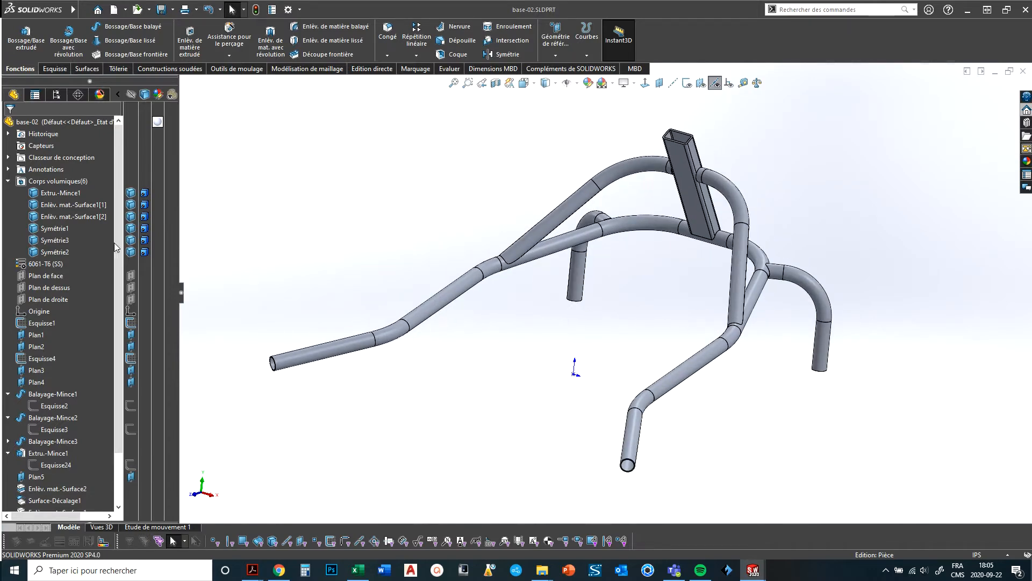
pyautogui.scroll(-2, 120, 217)
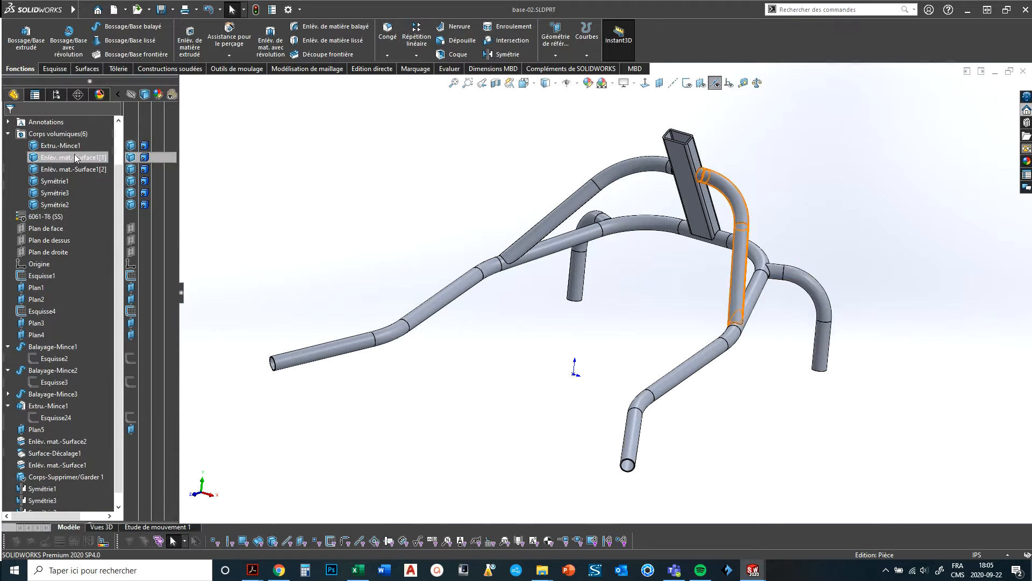
pyautogui.moveTo(730, 308); pyautogui.dragTo(662, 236, button='middle')
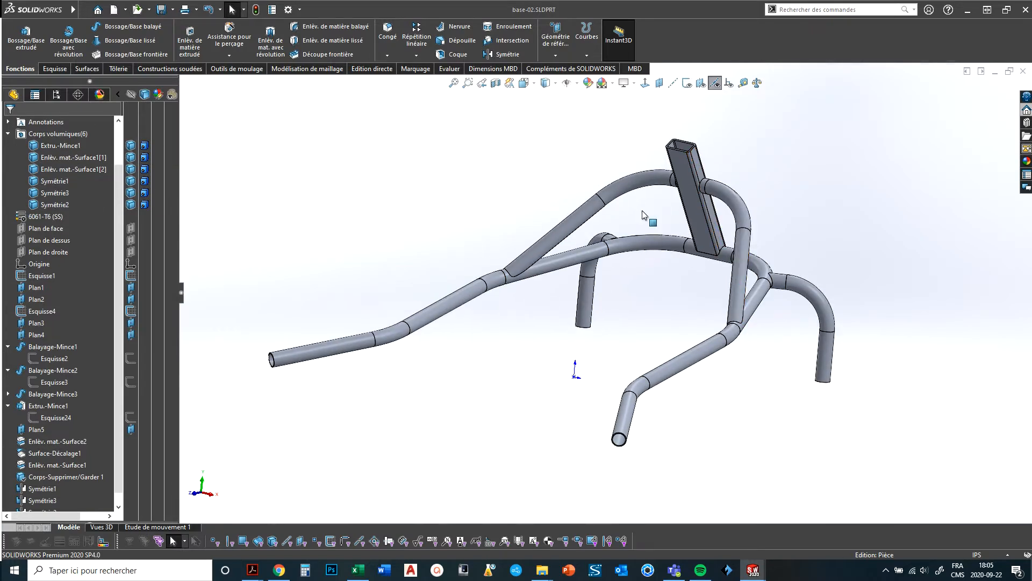
pyautogui.moveTo(585, 240); pyautogui.dragTo(667, 226, button='middle')
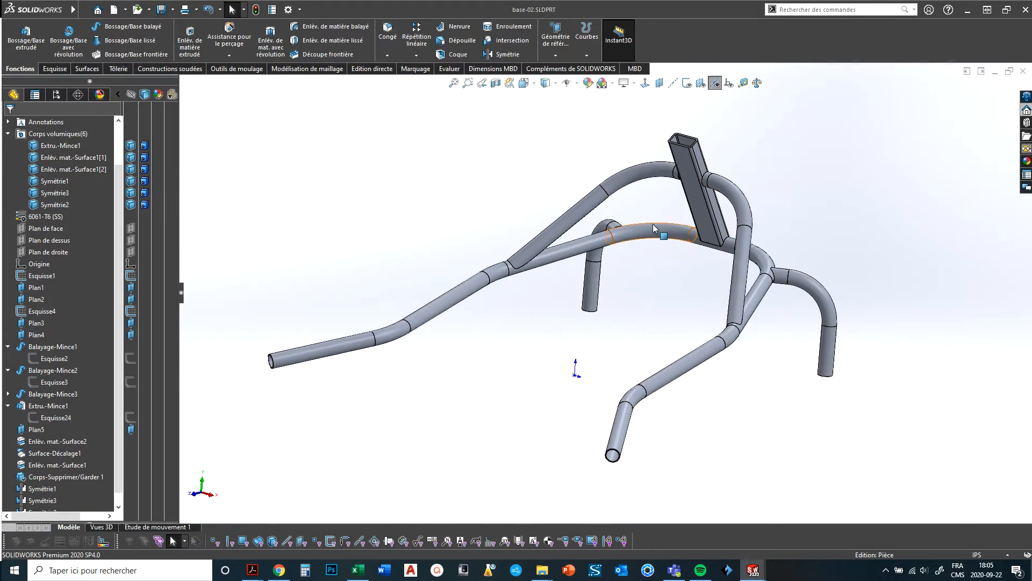
pyautogui.click(696, 196)
pyautogui.click(849, 228)
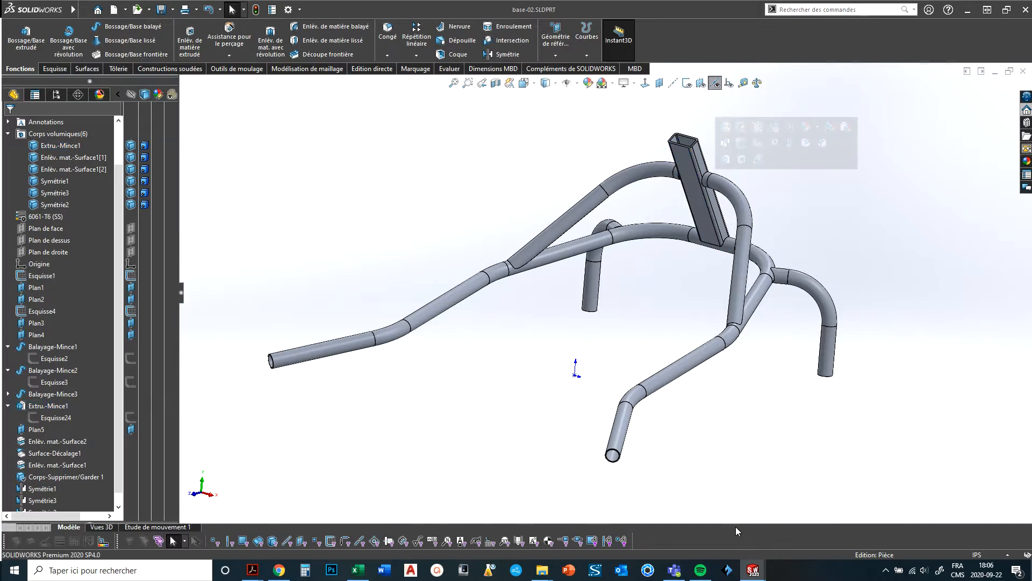
# Return to the Base-02-04 drawing and open its referenced part base-02-04.sldprt from the first drawing view
pyautogui.moveTo(754, 569)
pyautogui.click(974, 522)
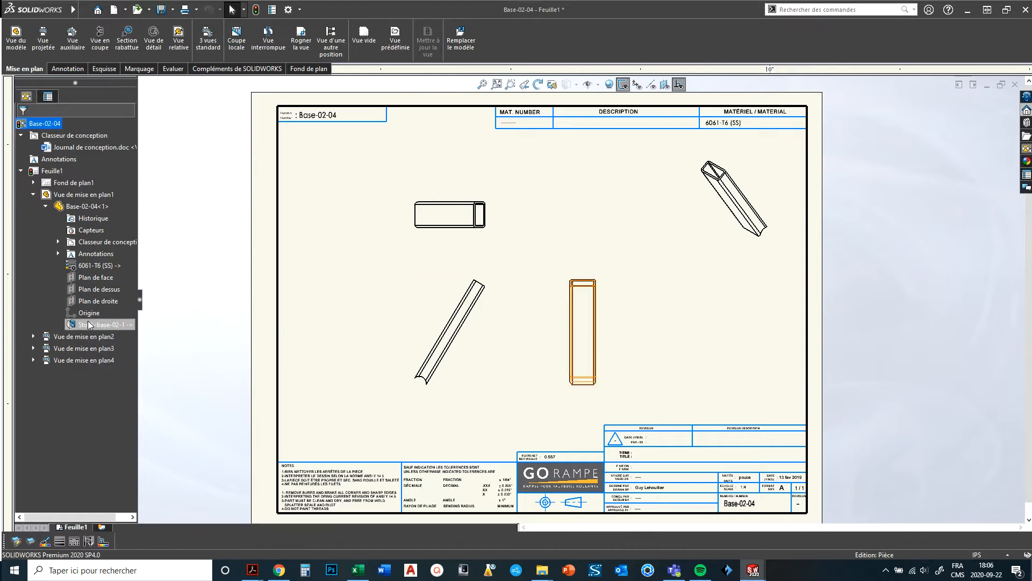
pyautogui.click(87, 206)
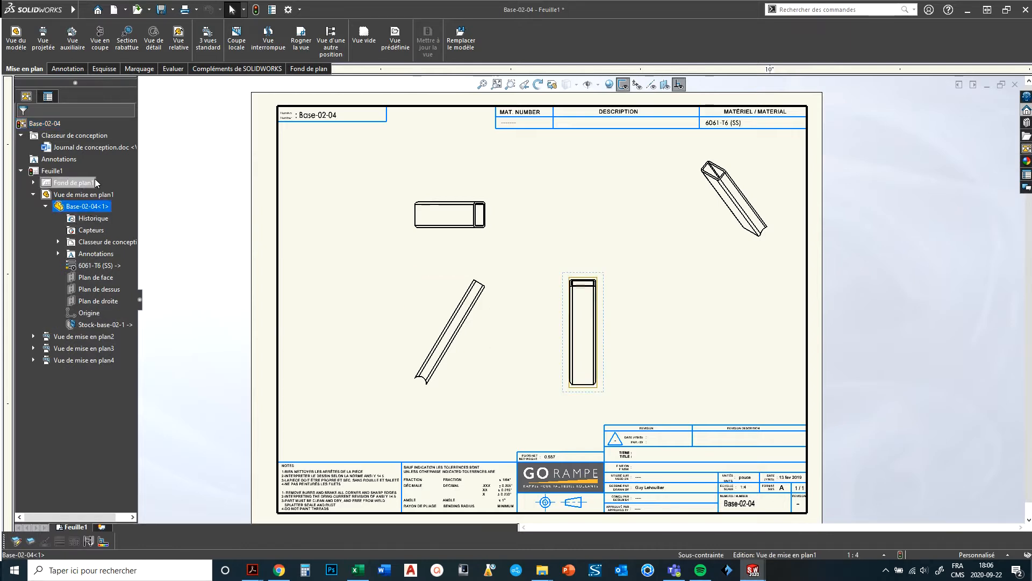
pyautogui.rightClick(96, 205)
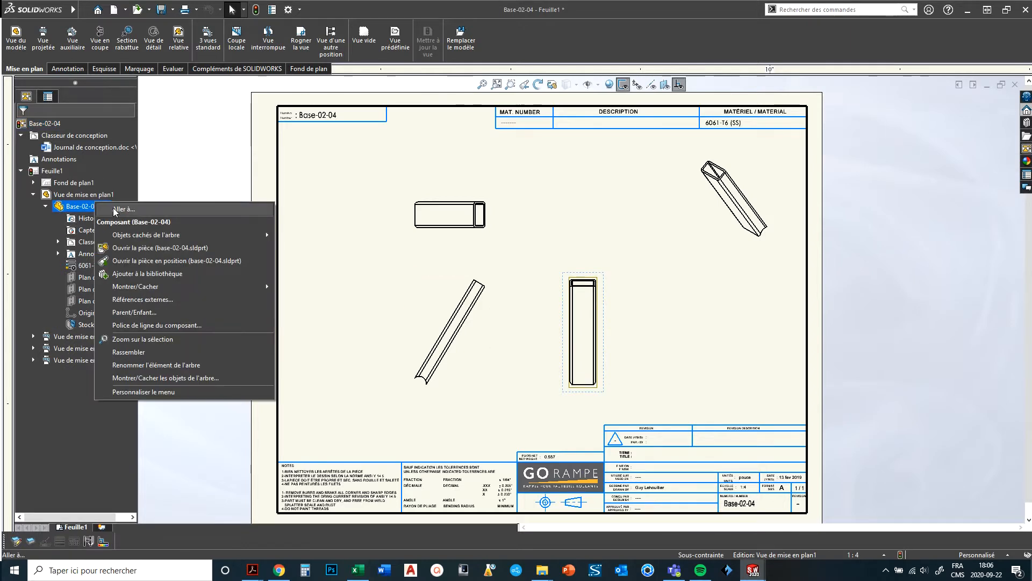
pyautogui.click(130, 246)
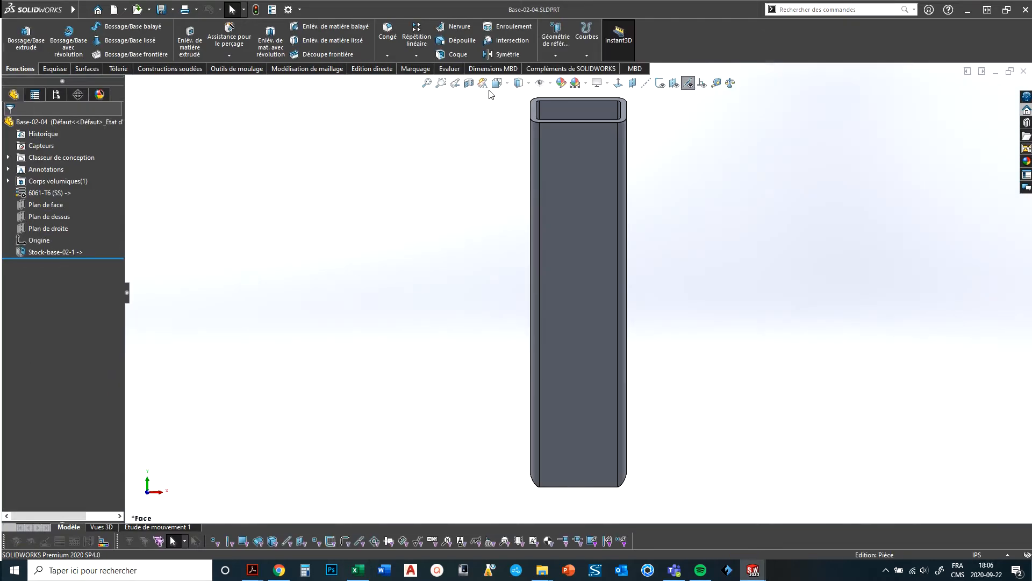
# Inspect the rectangular tube in the back, left, right and top standard views, finishing with an angled view
pyautogui.click(497, 83)
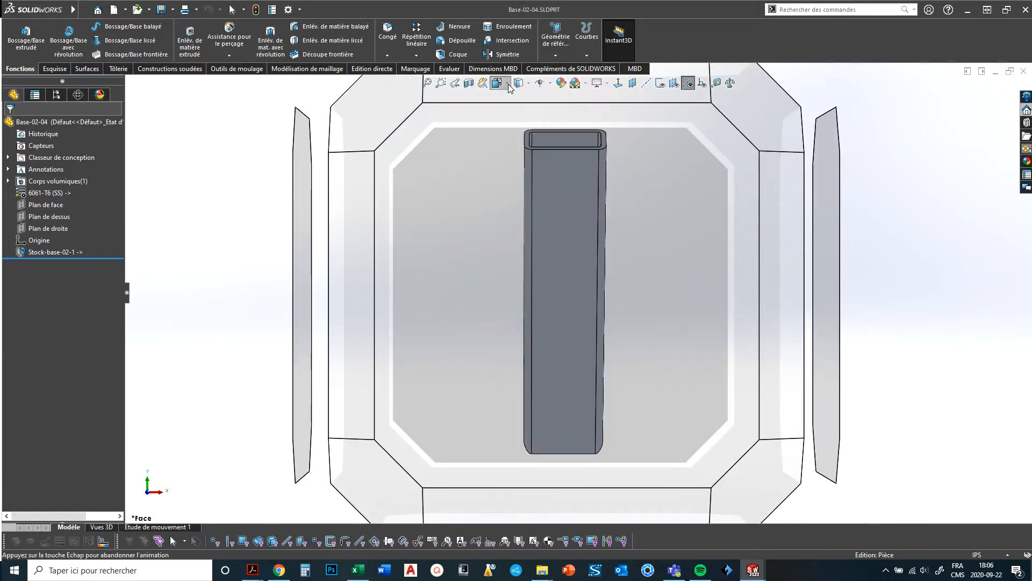
pyautogui.click(497, 83)
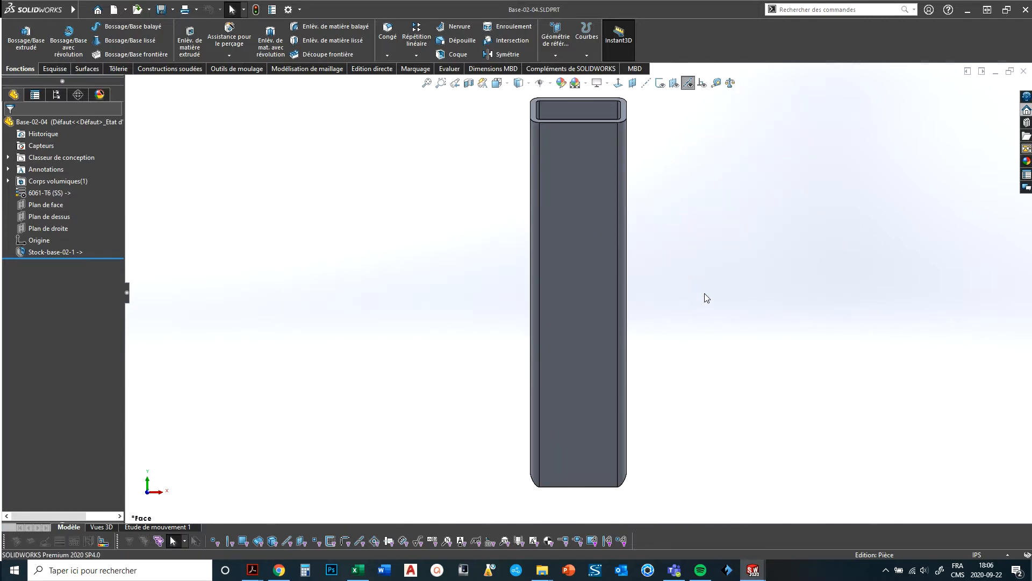
pyautogui.hotkey('ctrl', '2')
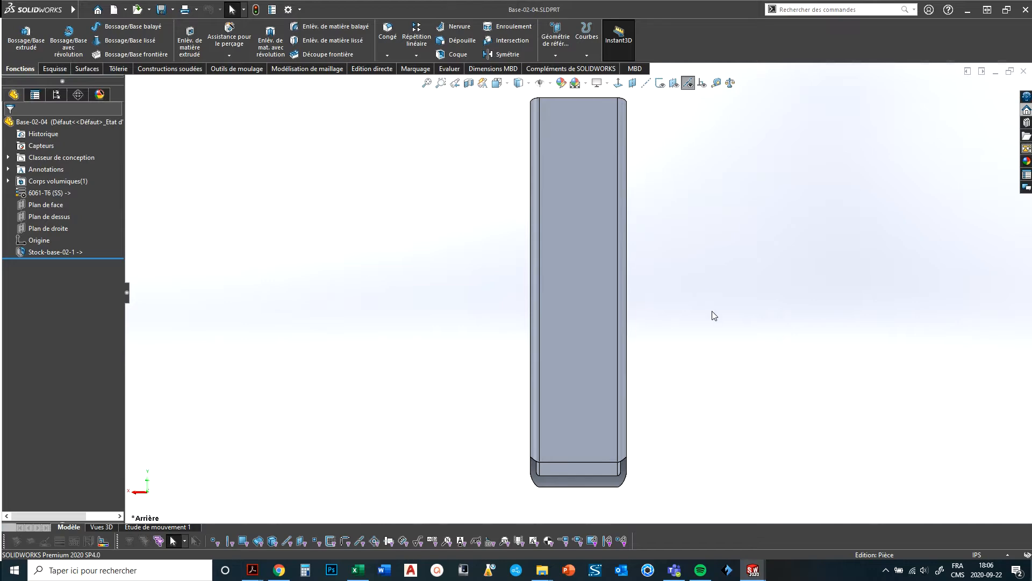
pyautogui.hotkey('ctrl', '3')
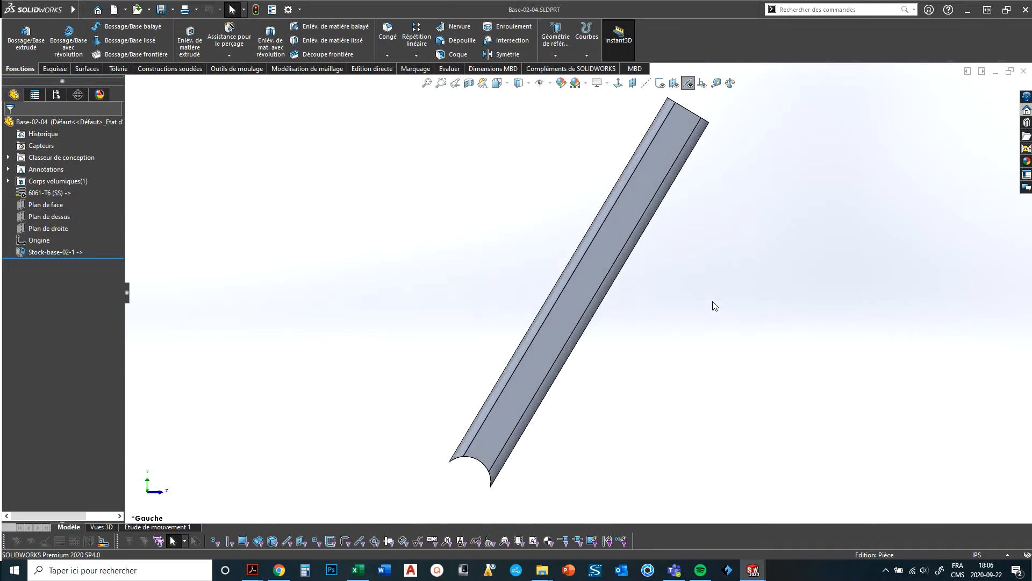
pyautogui.hotkey('ctrl', '4')
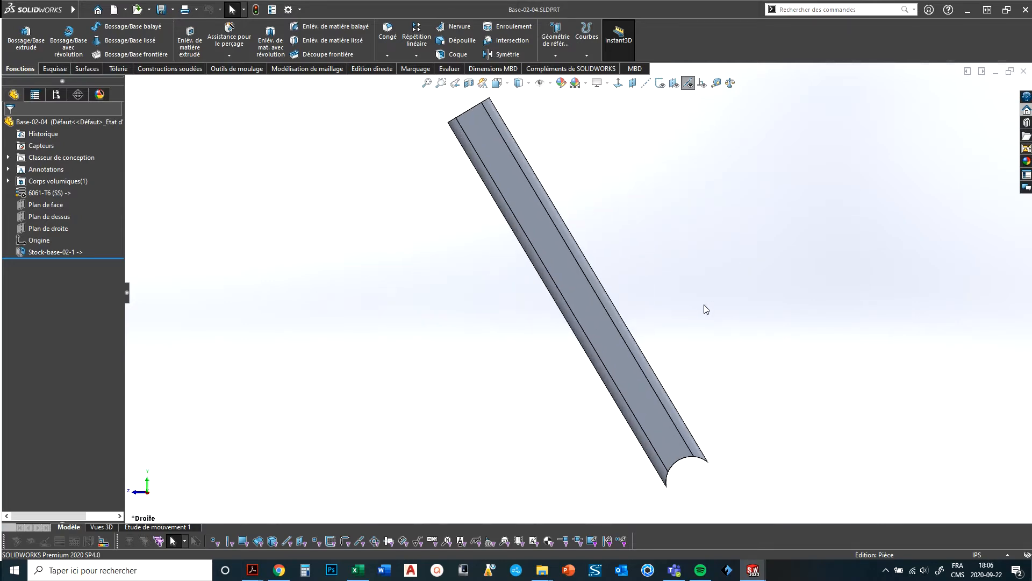
pyautogui.hotkey('ctrl', '5')
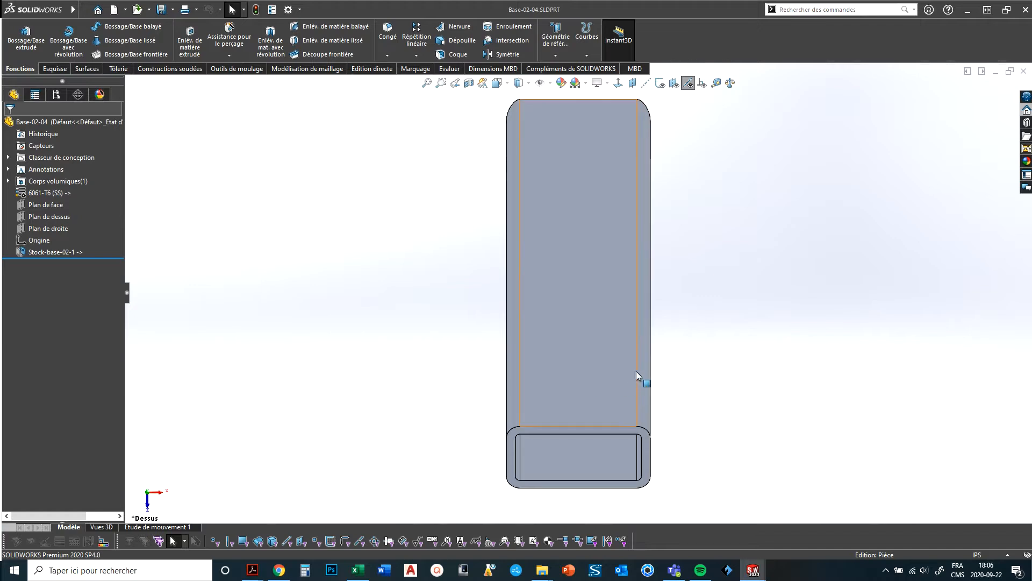
pyautogui.moveTo(679, 391); pyautogui.dragTo(703, 485, button='middle')
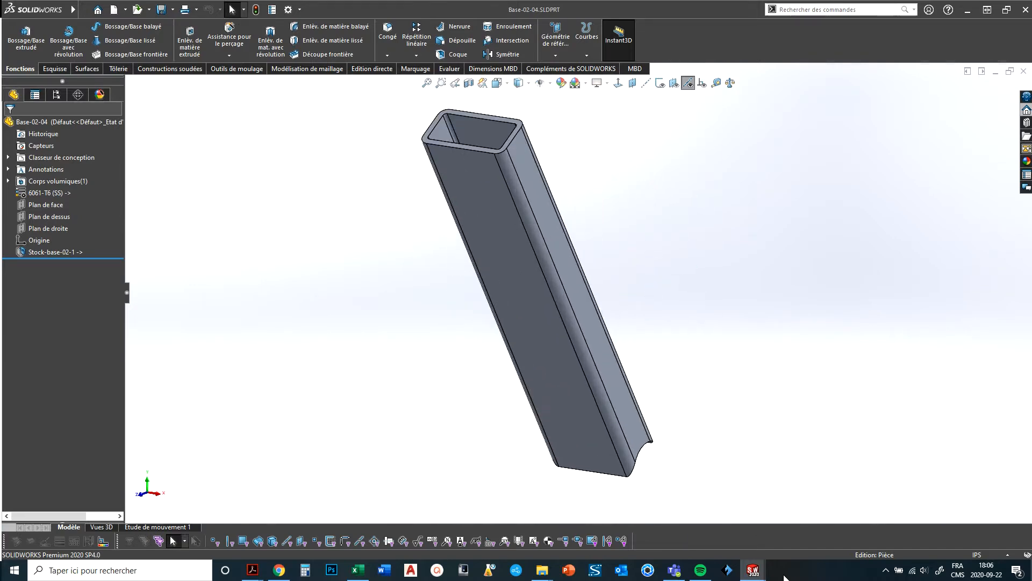
# Return to the Base-02-04 drawing and check the standard orientation of the front view of the tube
pyautogui.moveTo(753, 571)
pyautogui.click(860, 527)
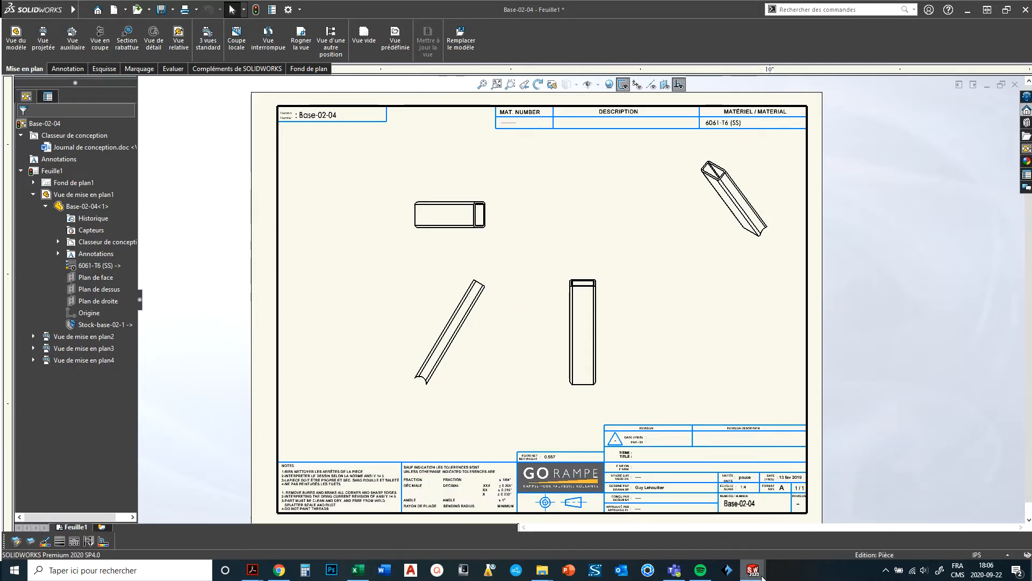
pyautogui.click(611, 329)
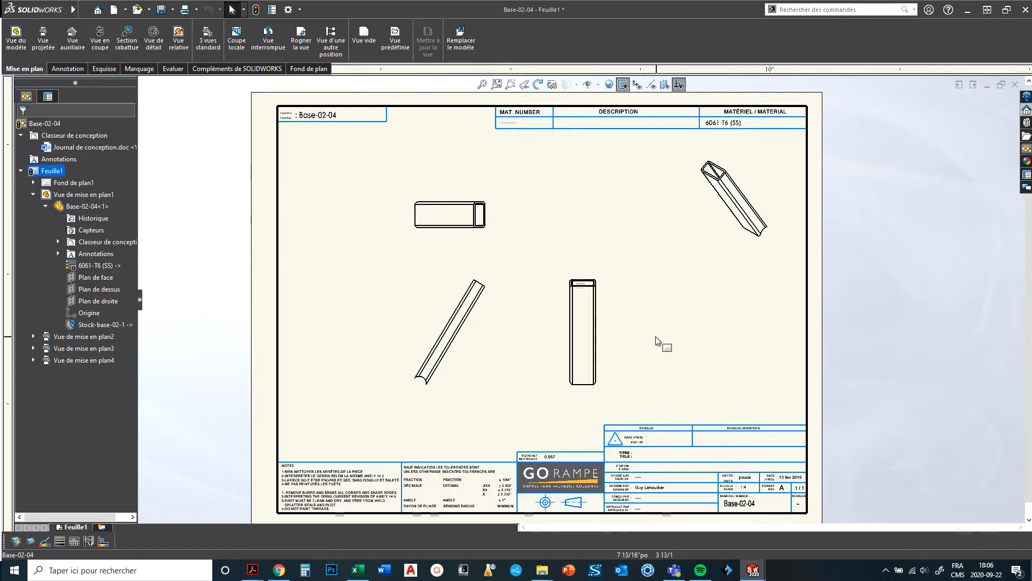
pyautogui.scroll(-2, 588, 336)
pyautogui.click(591, 332)
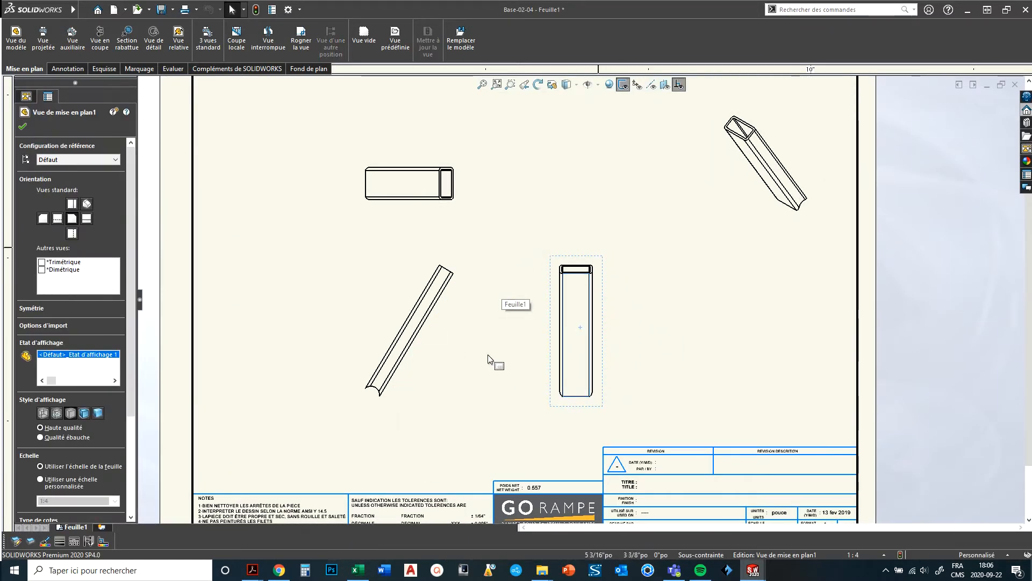
pyautogui.click(75, 219)
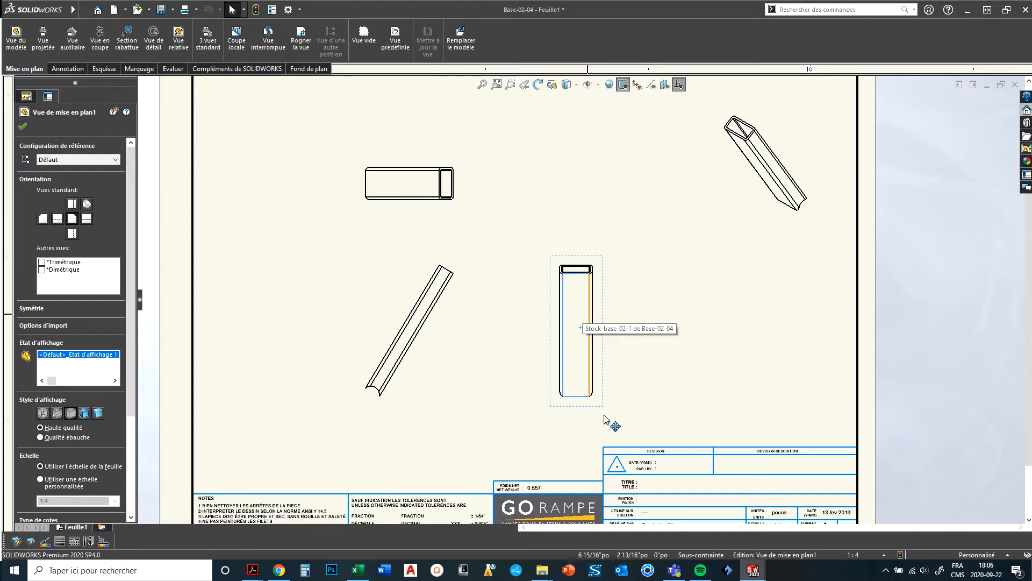
# Switch to the Base-02-04 part and view the tube's wide flat face straight on with Normal To
pyautogui.moveTo(753, 572)
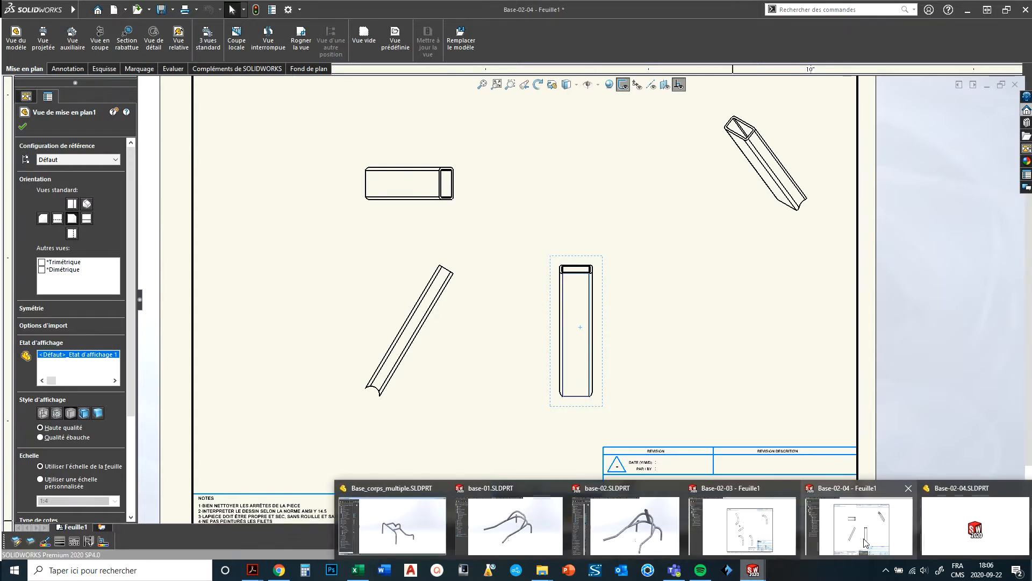
pyautogui.click(958, 517)
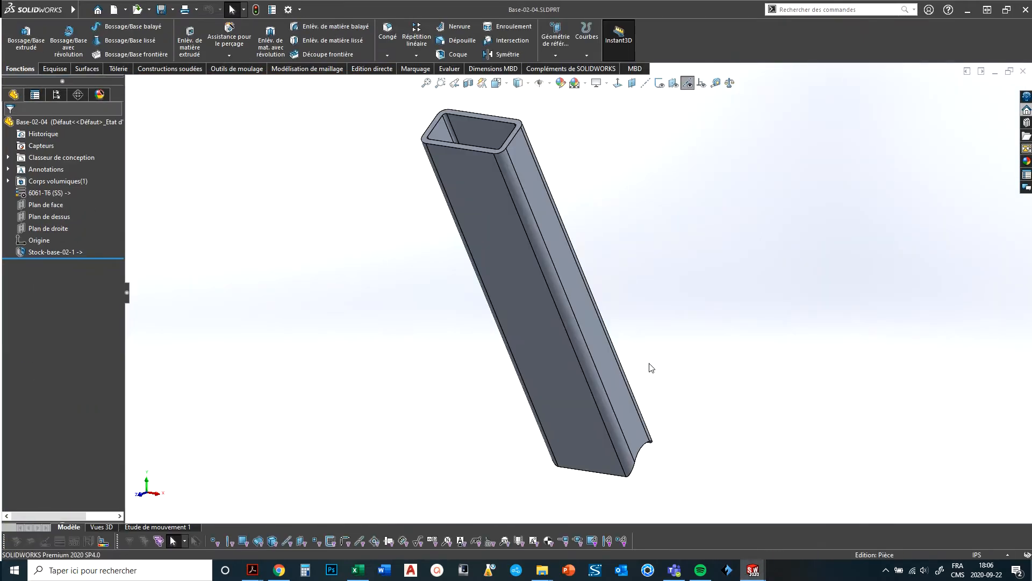
pyautogui.moveTo(731, 340); pyautogui.dragTo(595, 305, button='middle')
pyautogui.click(599, 304)
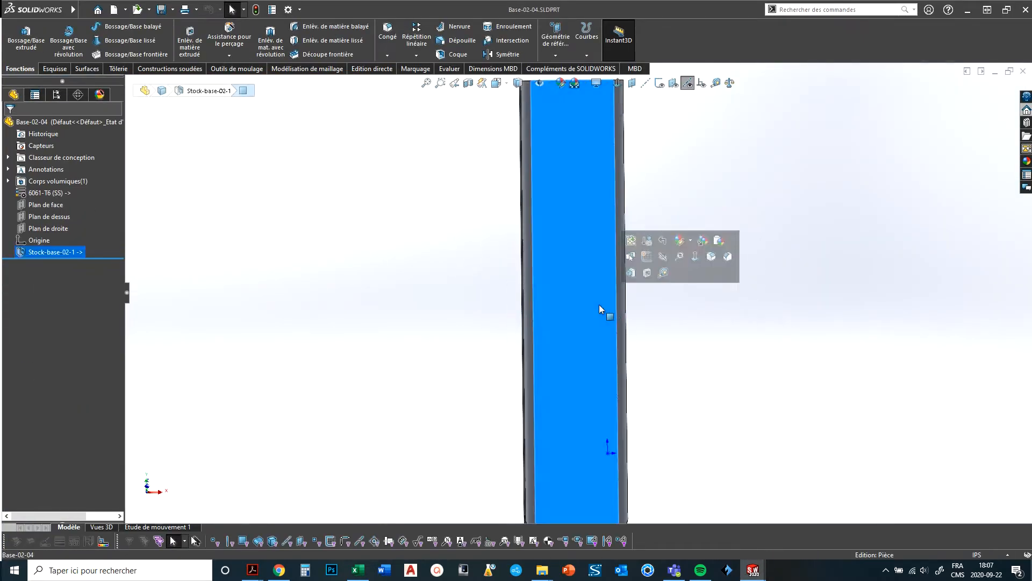
pyautogui.scroll(3, 673, 412)
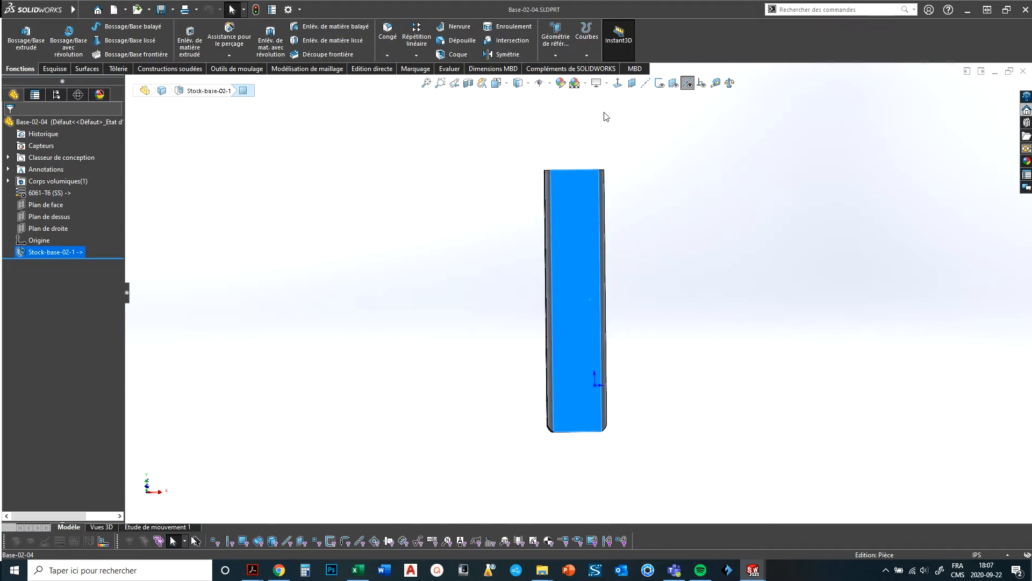
pyautogui.click(618, 84)
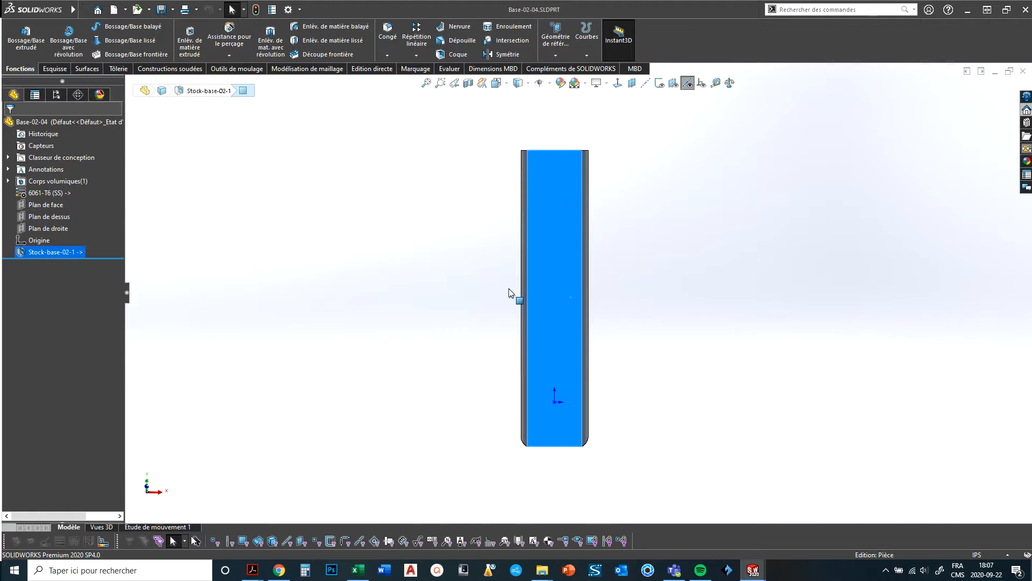
pyautogui.click(714, 301)
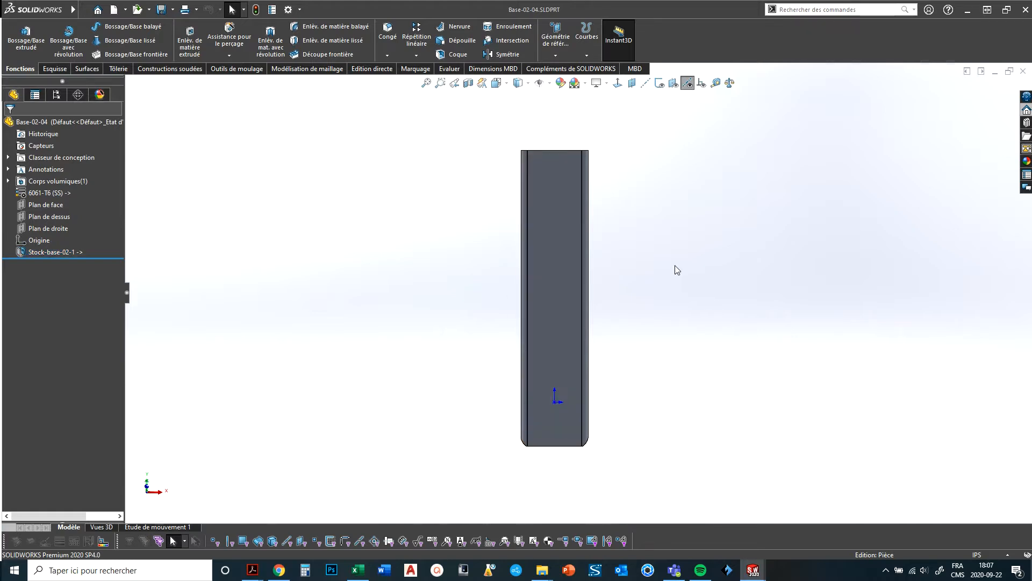
# View the tube's wide face straight on with Normal To, using the rectangular end face to set the upward direction
pyautogui.moveTo(644, 218); pyautogui.dragTo(542, 375, button='middle')
pyautogui.scroll(-3, 484, 322)
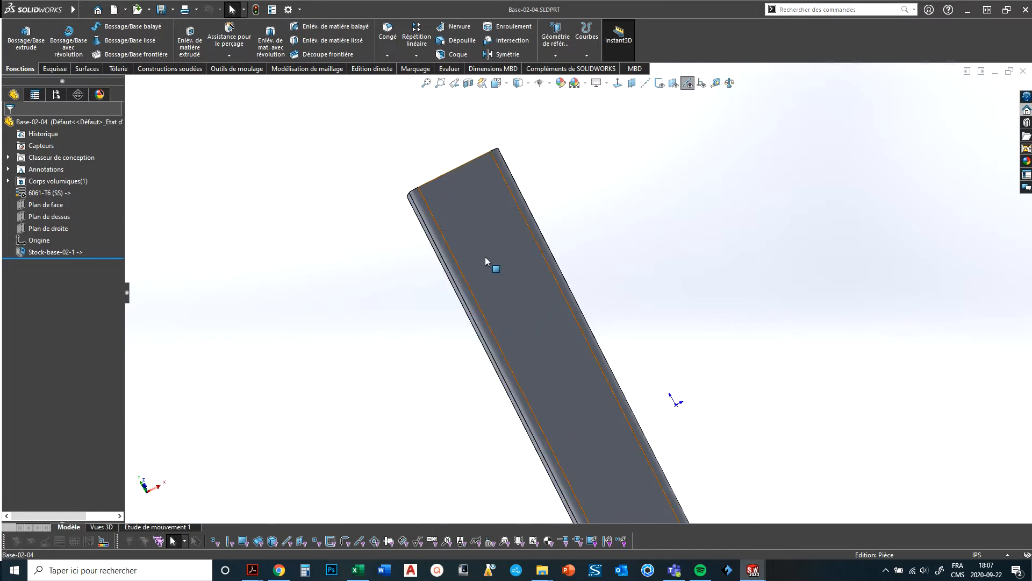
pyautogui.moveTo(483, 264); pyautogui.dragTo(659, 321, button='middle')
pyautogui.scroll(-2, 644, 284)
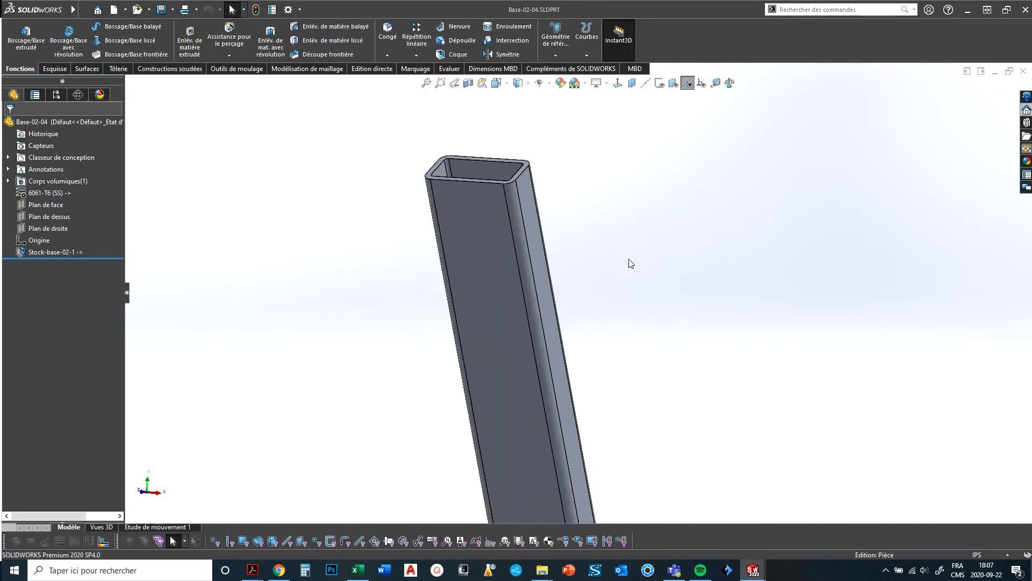
pyautogui.click(486, 239)
pyautogui.scroll(-2, 496, 149)
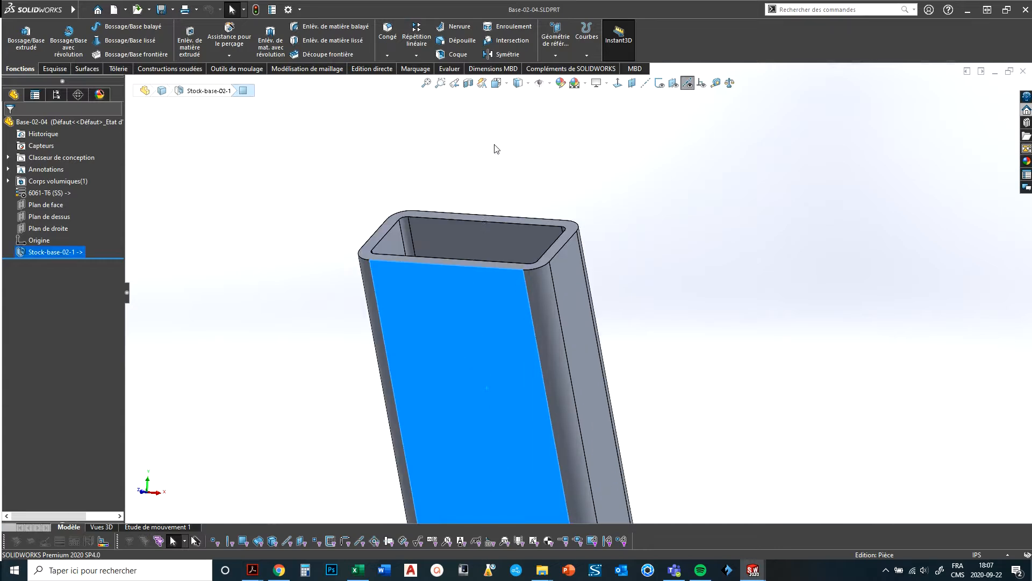
pyautogui.keyDown('ctrl'); pyautogui.click(566, 235); pyautogui.keyUp('ctrl')
pyautogui.scroll(3, 650, 298)
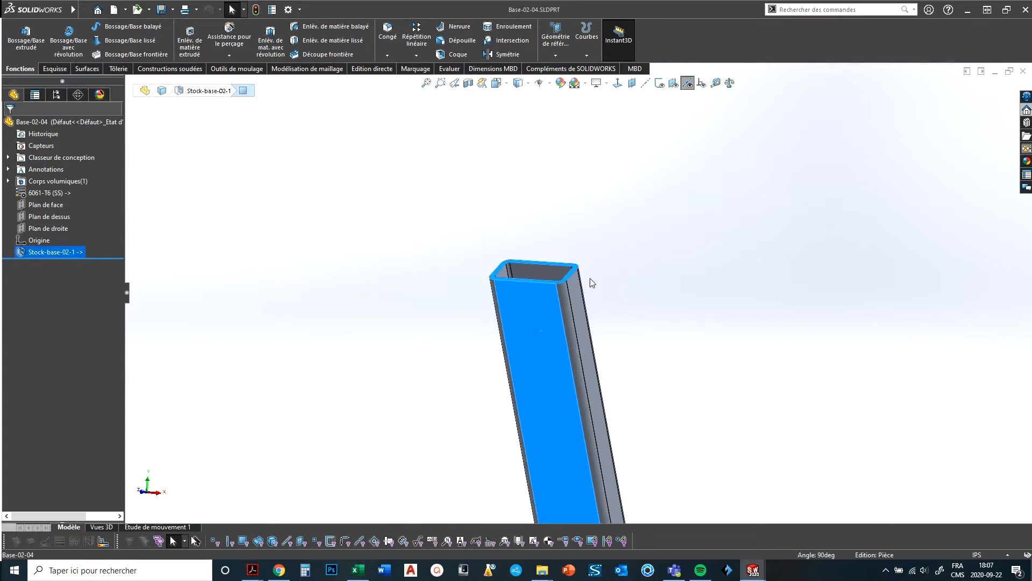
pyautogui.click(617, 84)
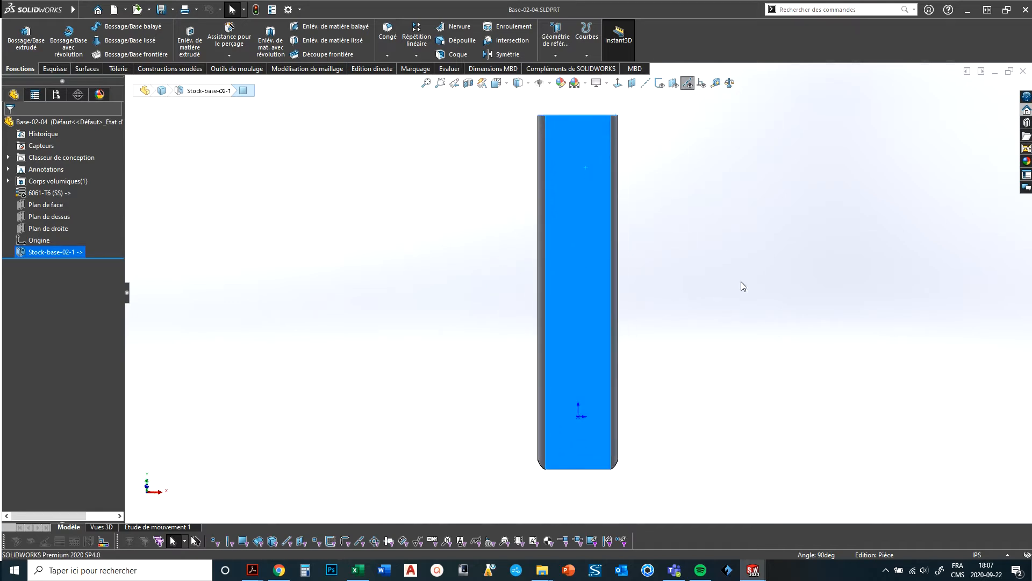
# Orient the tube horizontally with Normal To, facing its wide face and using the narrow side face as the upward direction
pyautogui.moveTo(740, 285); pyautogui.dragTo(657, 397, button='middle')
pyautogui.click(602, 302)
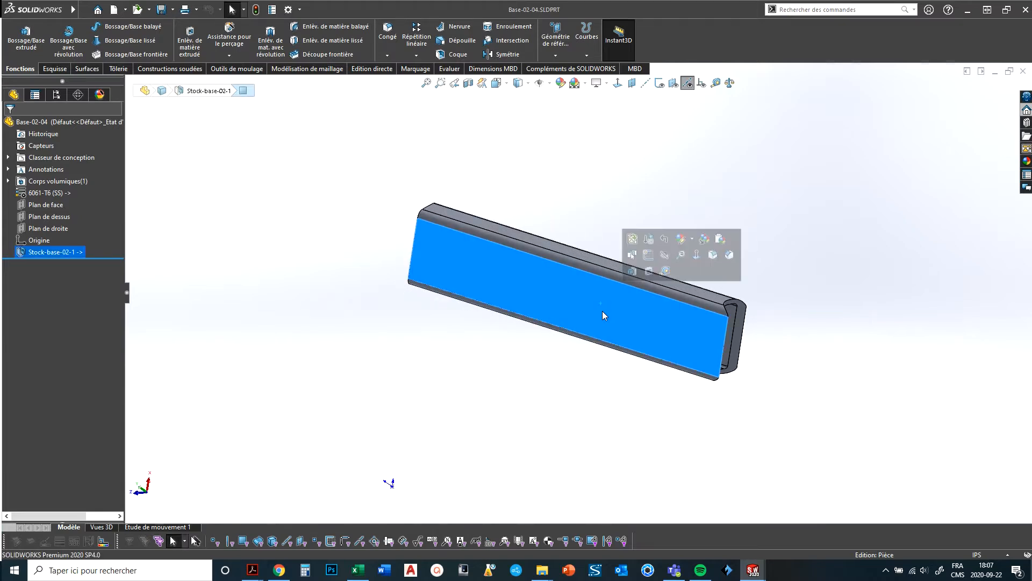
pyautogui.keyDown('ctrl'); pyautogui.click(556, 247); pyautogui.keyUp('ctrl')
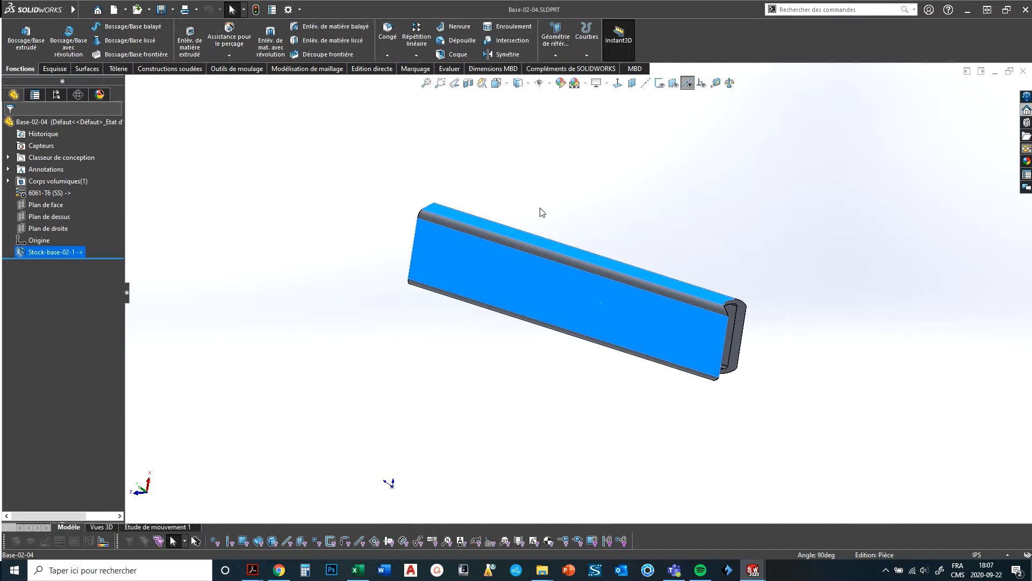
pyautogui.click(617, 83)
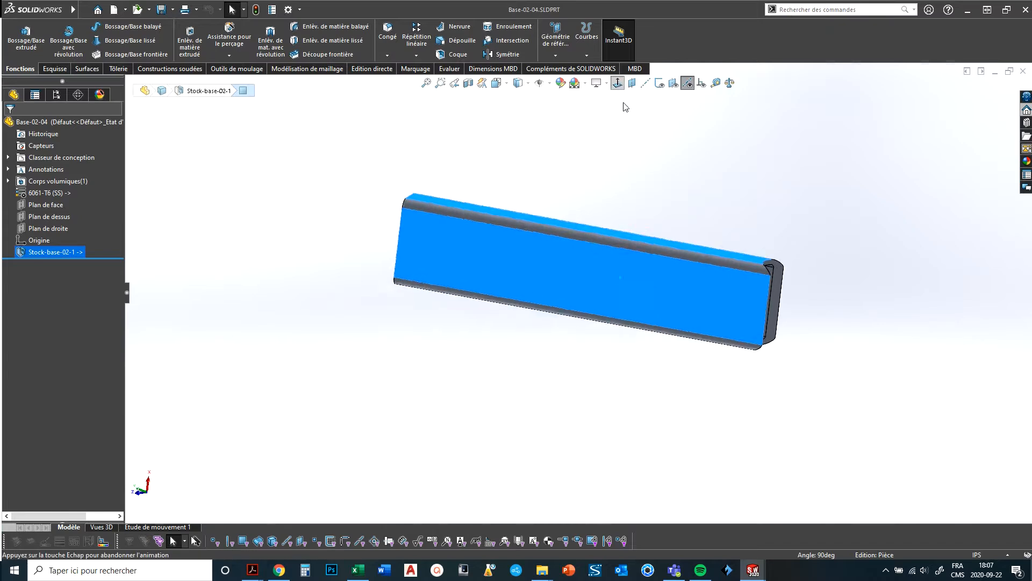
pyautogui.click(671, 431)
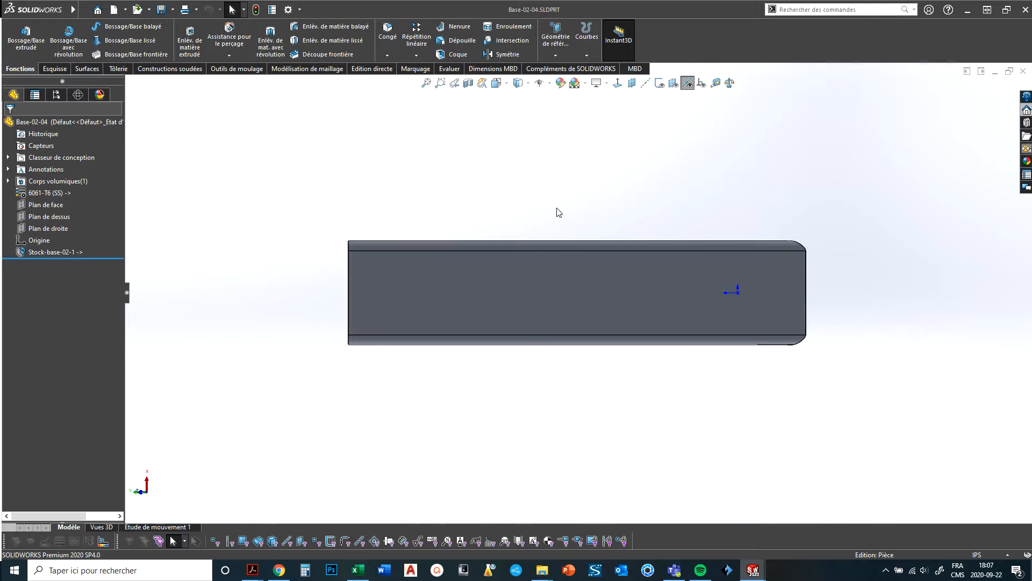
# View the tube's narrow side face straight on with Normal To, using the adjacent wide face as the upward direction
pyautogui.moveTo(543, 219); pyautogui.dragTo(513, 504, button='middle')
pyautogui.click(480, 307)
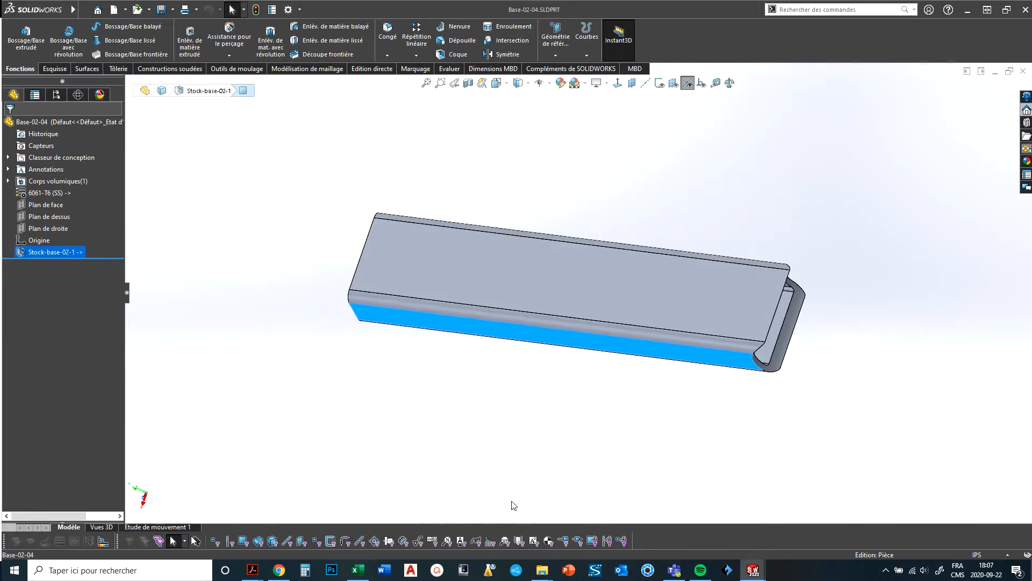
pyautogui.keyDown('ctrl'); pyautogui.click(503, 260); pyautogui.keyUp('ctrl')
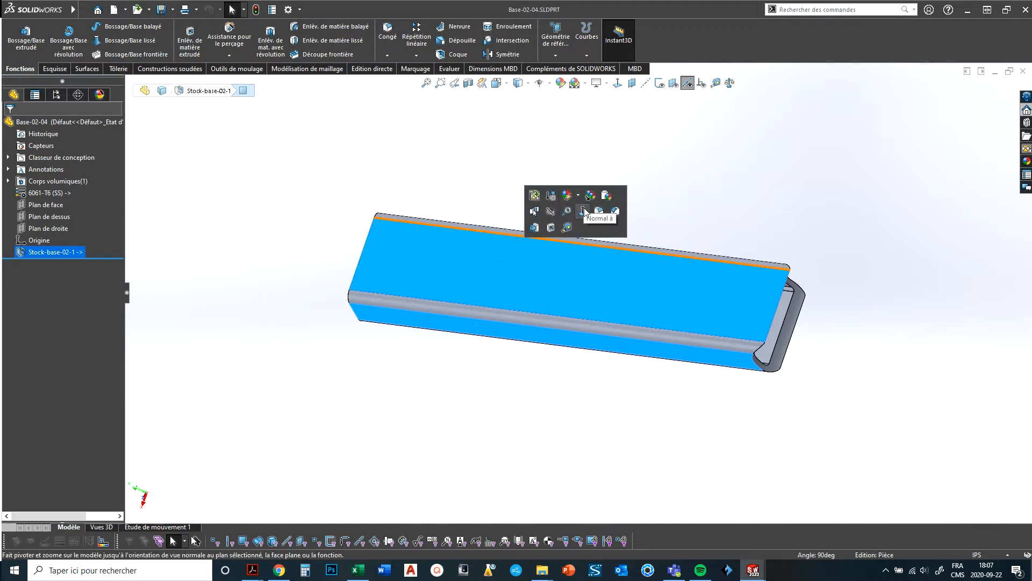
pyautogui.click(584, 208)
# Stand the tube upright again with Normal To on its wide face and then its open end face, and clear the selection
pyautogui.moveTo(557, 355); pyautogui.dragTo(627, 371, button='middle')
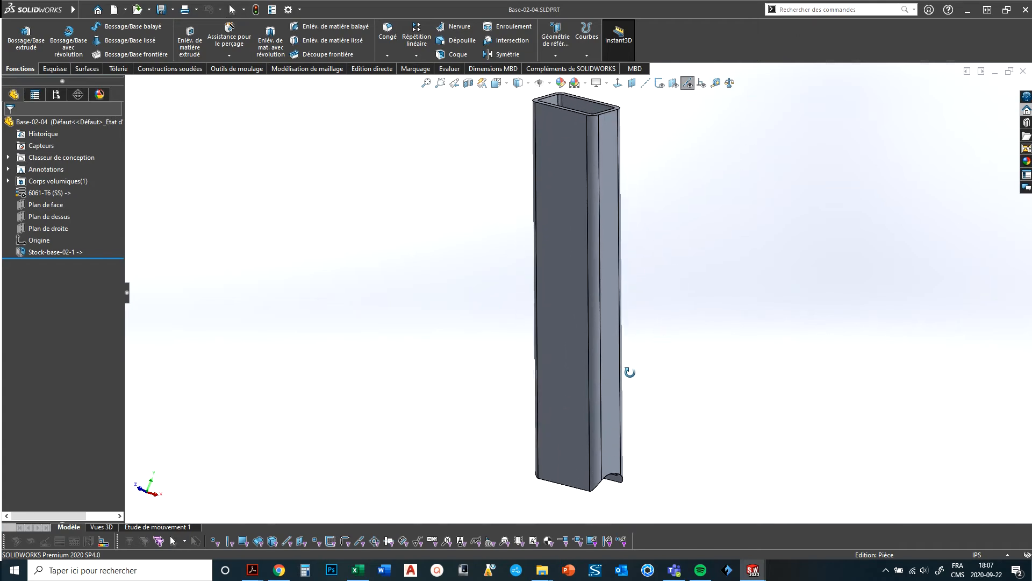
pyautogui.scroll(-5, 580, 160)
pyautogui.click(576, 272)
pyautogui.scroll(-3, 467, 211)
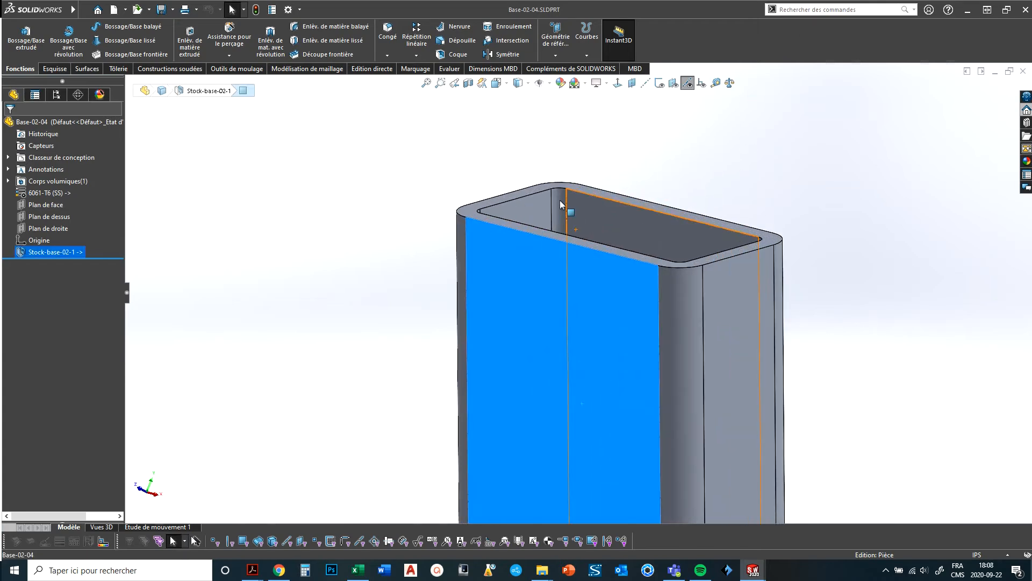
pyautogui.keyDown('ctrl'); pyautogui.click(468, 211); pyautogui.keyUp('ctrl')
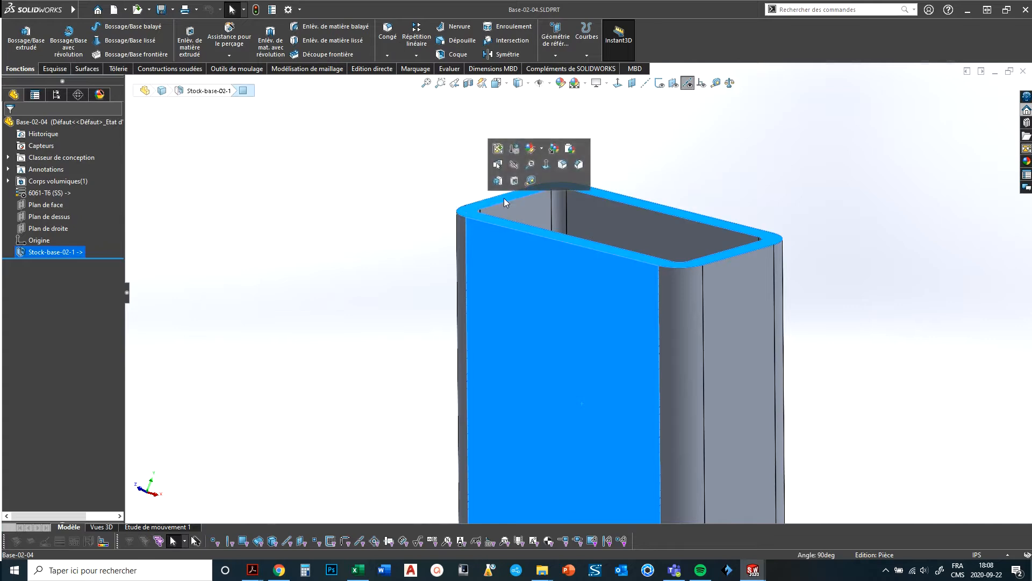
pyautogui.click(546, 164)
pyautogui.click(745, 288)
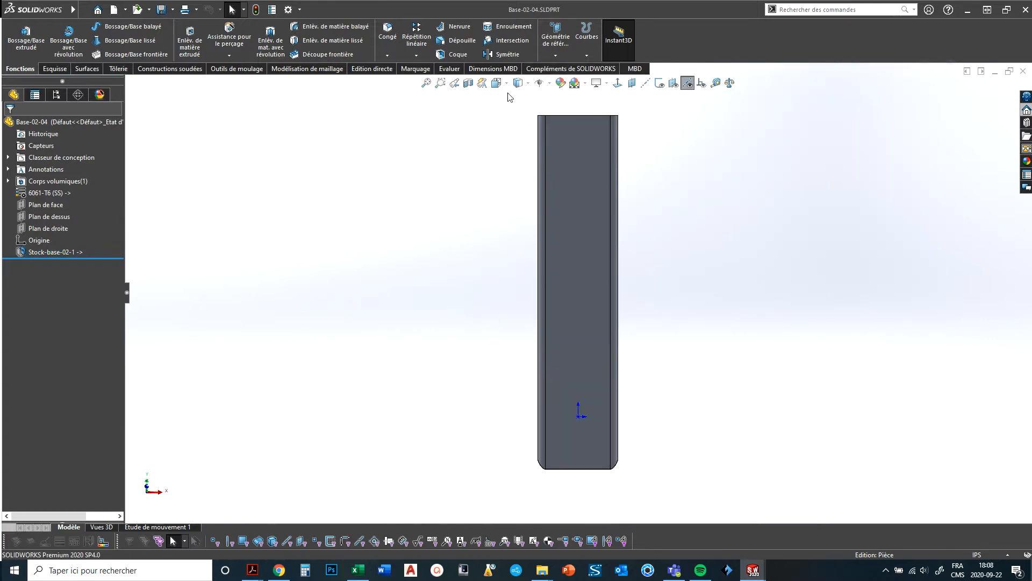
# Update the part's standard Front view to the current upright orientation and accept the change to its drawing views
pyautogui.press('space')
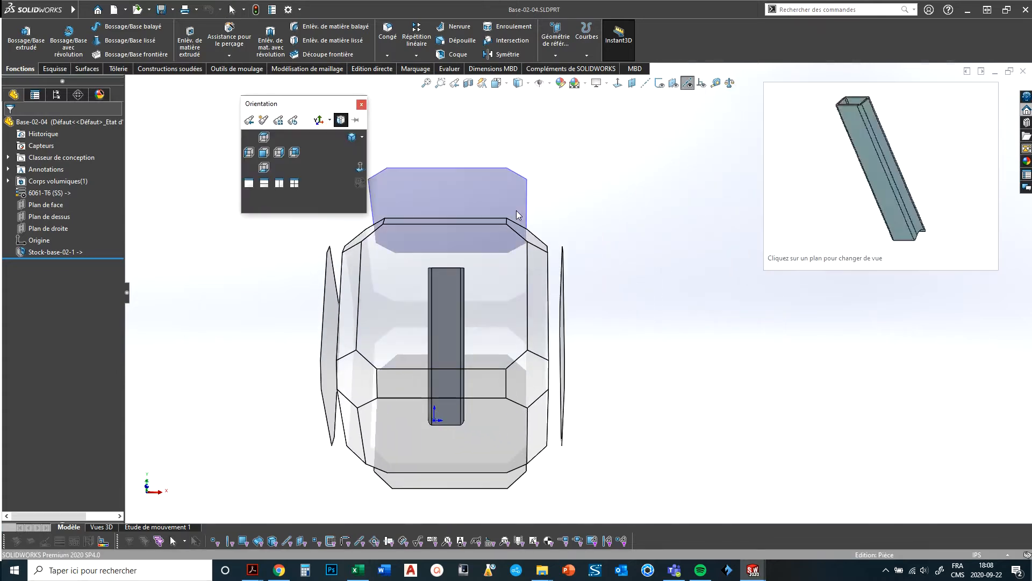
pyautogui.moveTo(267, 104); pyautogui.dragTo(649, 128)
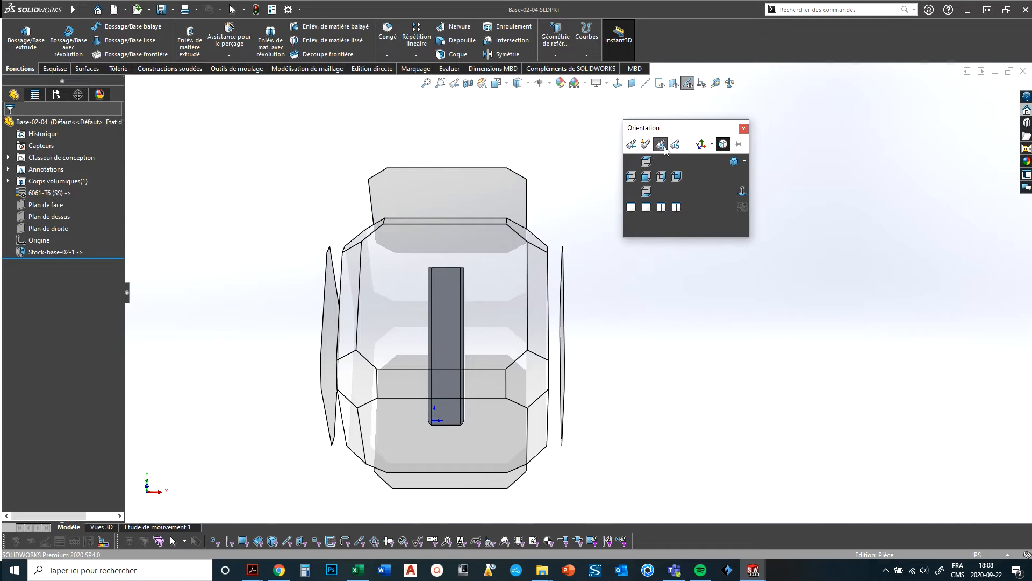
pyautogui.click(661, 144)
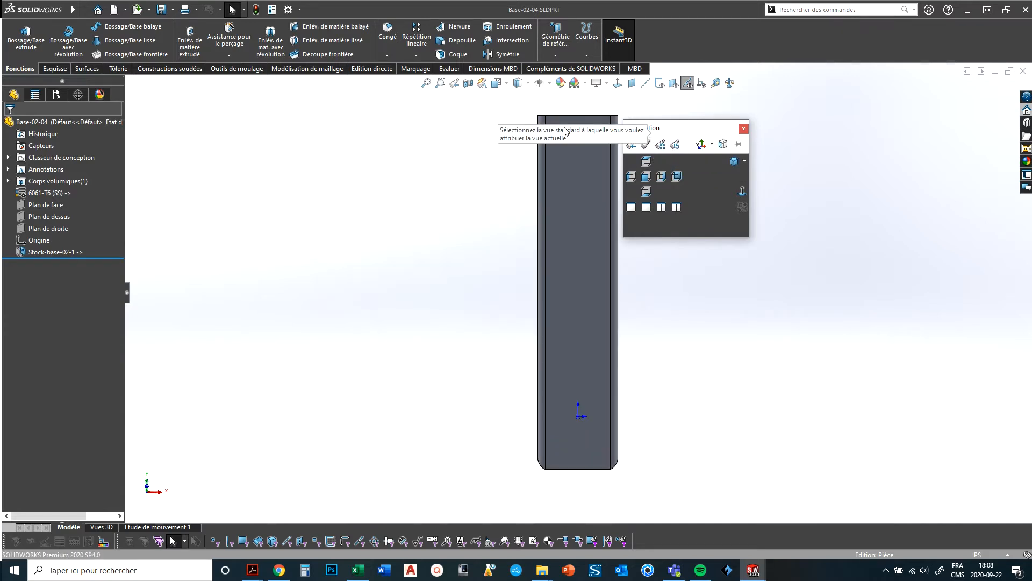
pyautogui.click(648, 179)
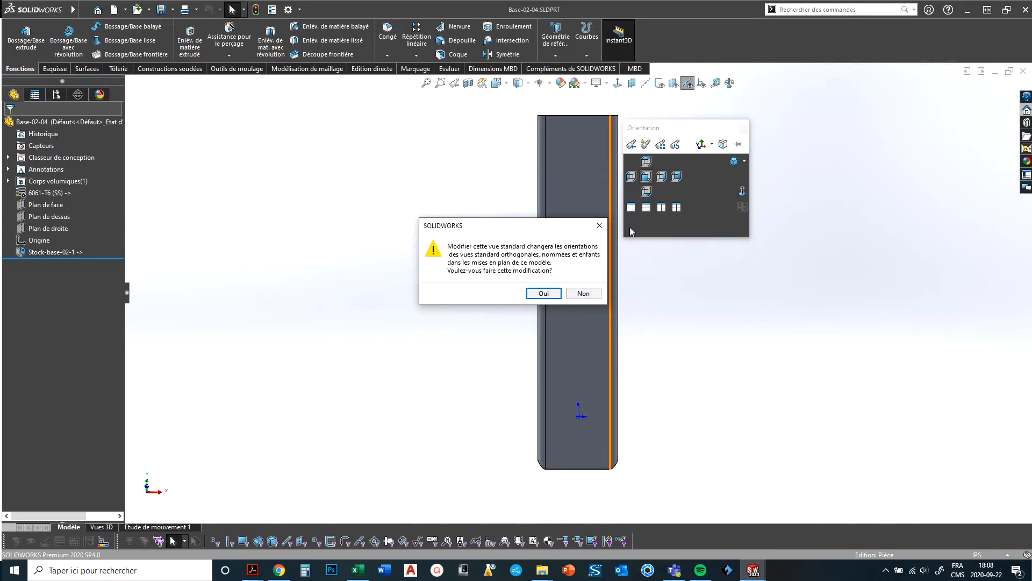
pyautogui.click(544, 293)
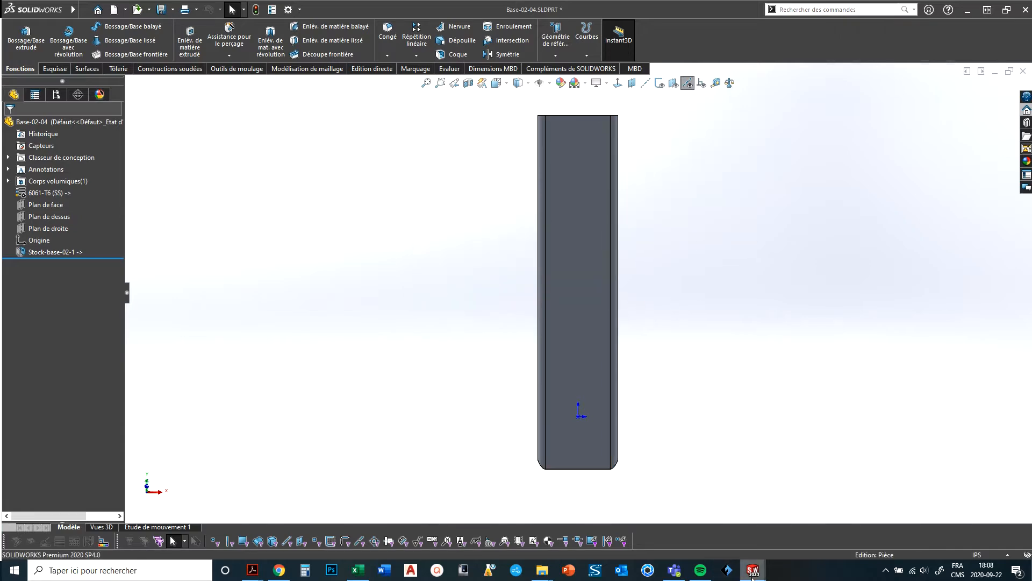
# Return to the Base-02-04 drawing and move the wide-face side view closer to the front view
pyautogui.moveTo(753, 570)
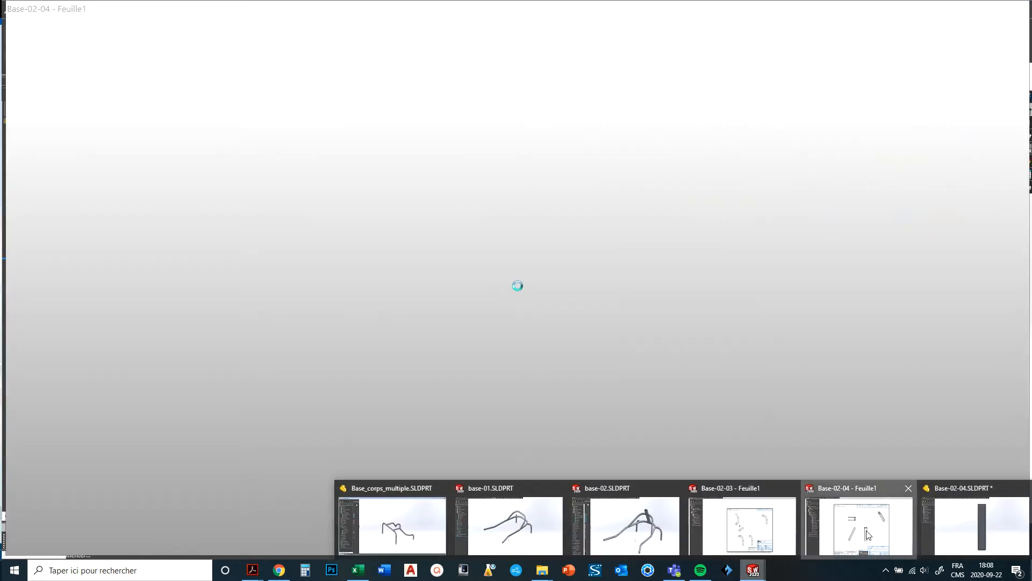
pyautogui.click(868, 534)
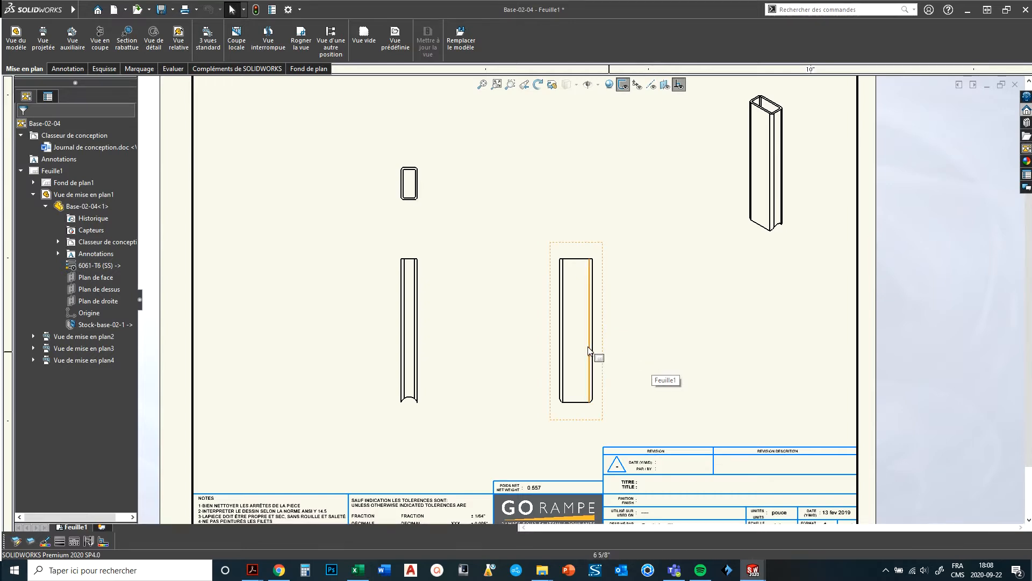
pyautogui.scroll(-1, 587, 340)
pyautogui.moveTo(587, 341)
pyautogui.mouseDown()
pyautogui.moveTo(543, 300)
pyautogui.moveTo(527, 330)
pyautogui.mouseUp()
pyautogui.scroll(2, 433, 226)
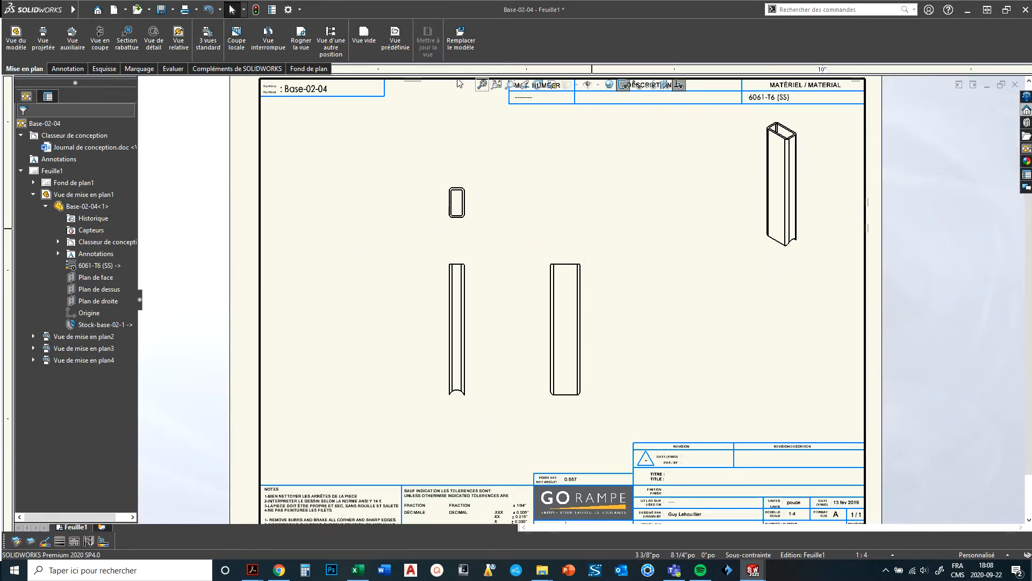
# Examine the orientation and arrangement of the tube's updated front, side, top and isometric views on the sheet
pyautogui.scroll(-1, 545, 388)
pyautogui.moveTo(602, 361); pyautogui.dragTo(641, 369, button='middle')
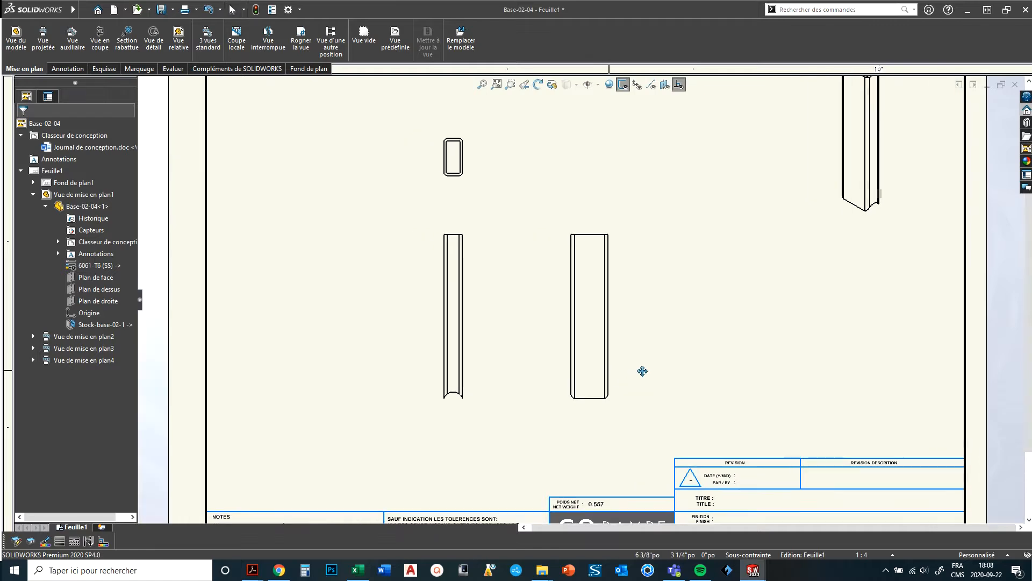
pyautogui.scroll(3, 702, 306)
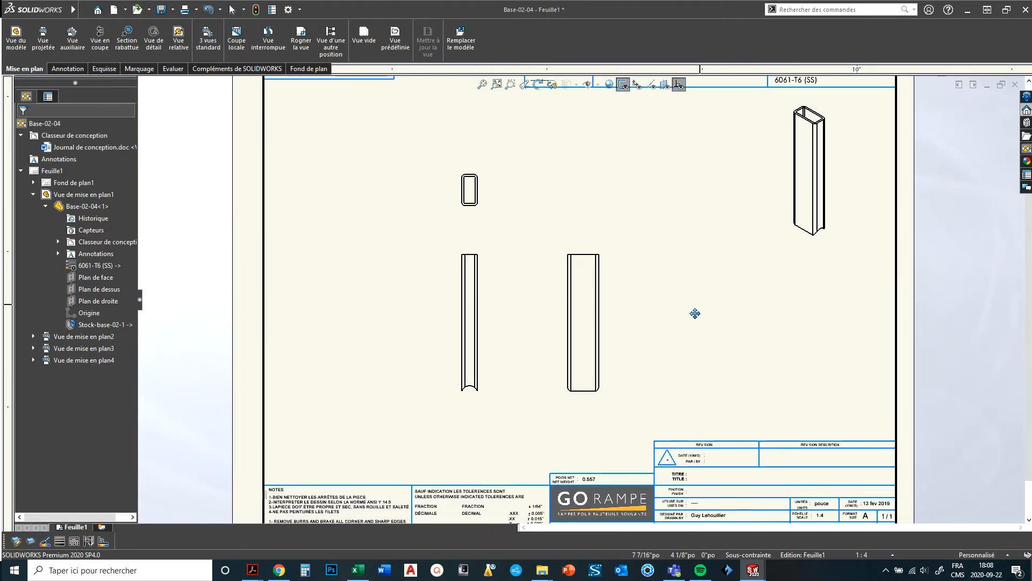
pyautogui.scroll(1, 715, 320)
pyautogui.scroll(-2, 716, 326)
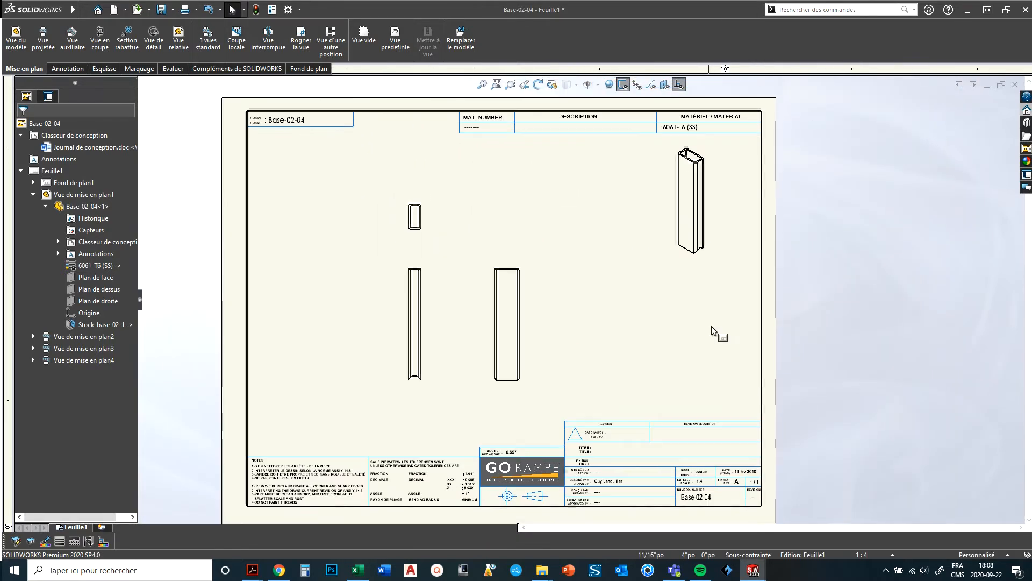
pyautogui.moveTo(555, 295); pyautogui.dragTo(612, 310, button='middle')
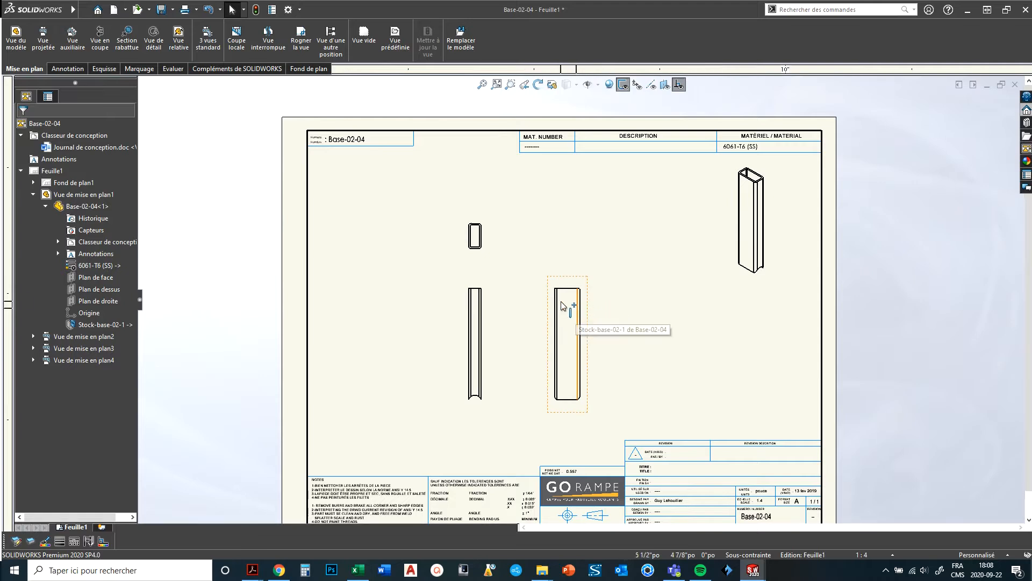
pyautogui.scroll(2, 515, 295)
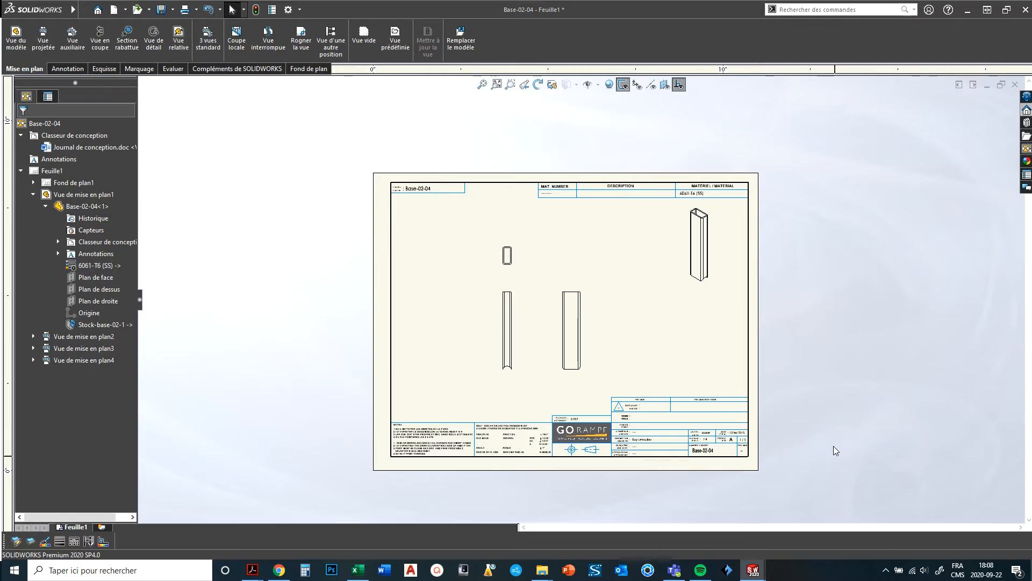
# Switch to the base-02 part and frame the complete tubular structure in an angled view
pyautogui.moveTo(751, 574)
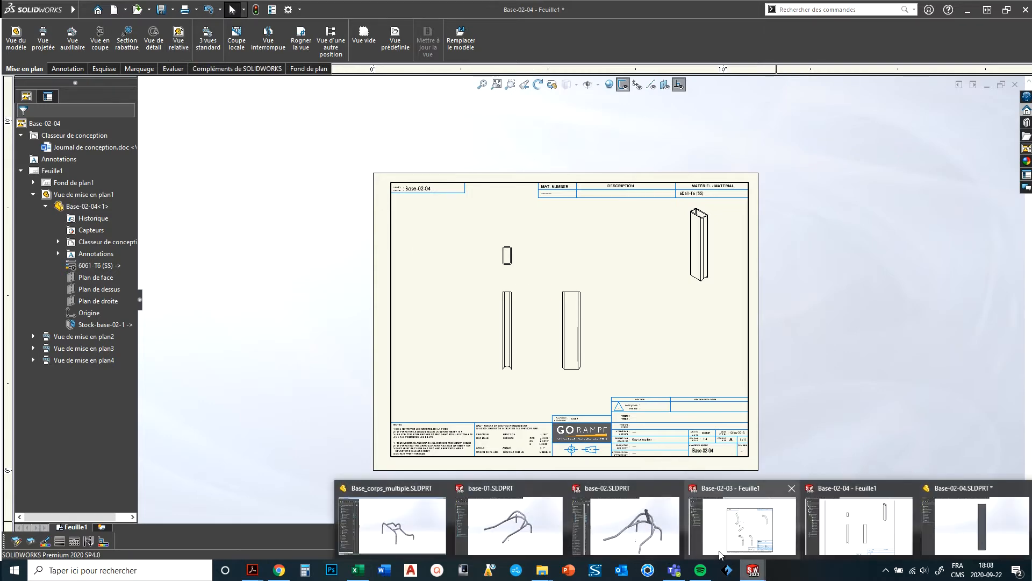
pyautogui.click(625, 528)
pyautogui.scroll(2, 678, 299)
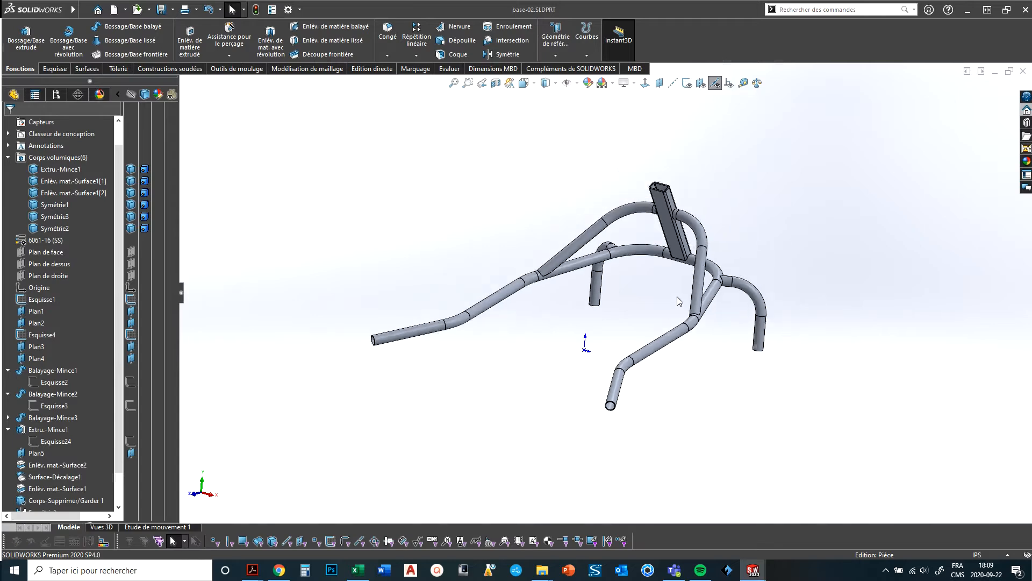
pyautogui.scroll(-3, 678, 300)
pyautogui.scroll(2, 680, 301)
pyautogui.moveTo(581, 273); pyautogui.dragTo(596, 284, button='middle')
pyautogui.scroll(-2, 598, 284)
pyautogui.scroll(1, 806, 329)
pyautogui.moveTo(810, 330); pyautogui.dragTo(785, 302, button='middle')
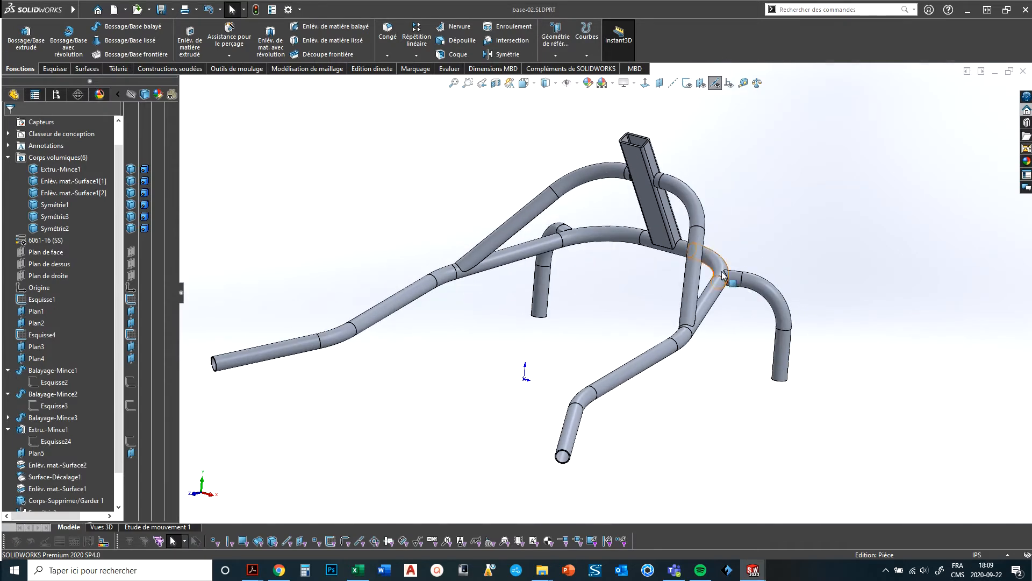
# Begin inserting the bent upright tube body beside the rectangular post into a new part, and check the Kontrast-inch.prtdot template path
pyautogui.click(696, 248)
pyautogui.click(688, 188)
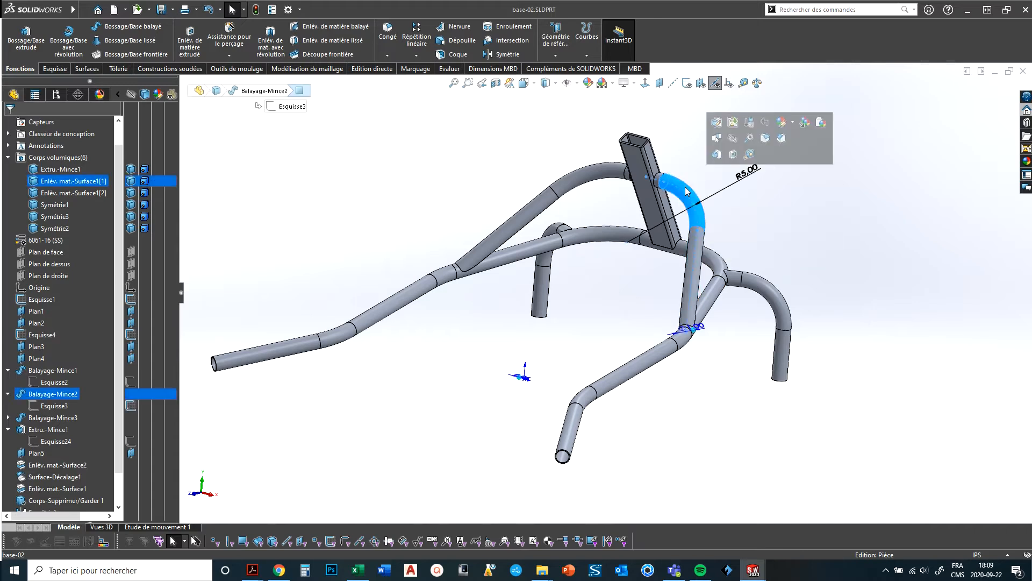
pyautogui.click(809, 274)
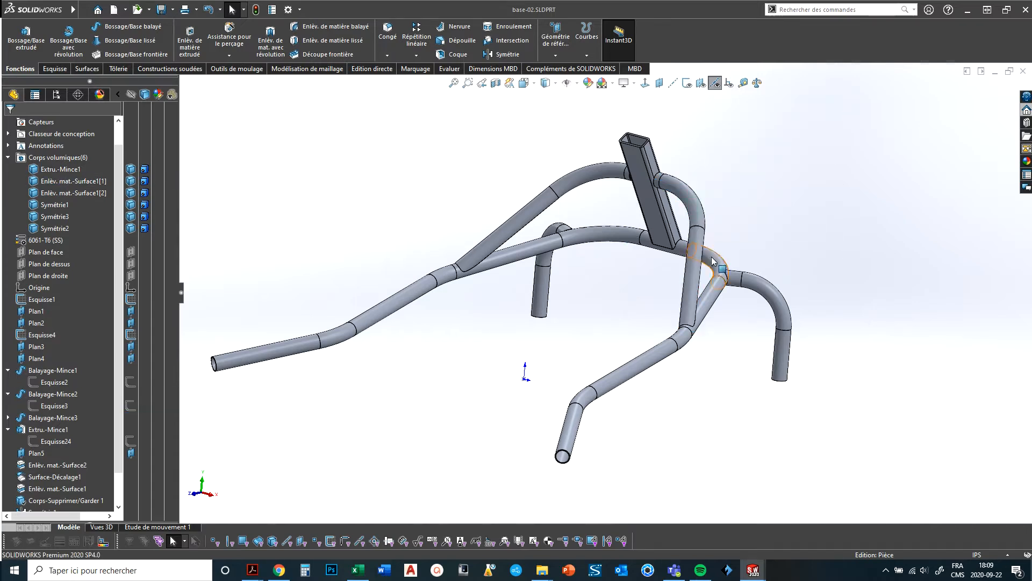
pyautogui.click(698, 277)
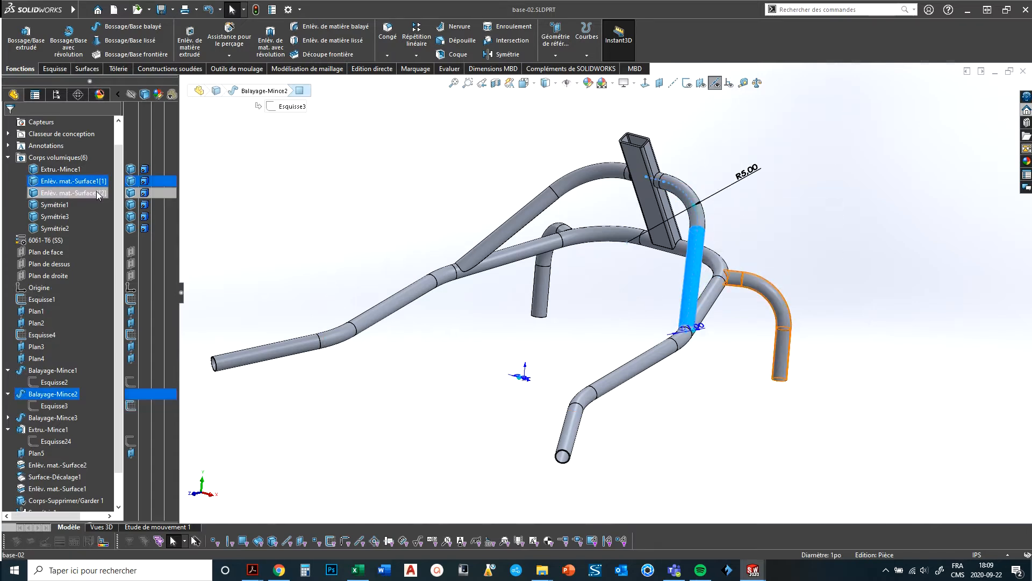
pyautogui.rightClick(71, 181)
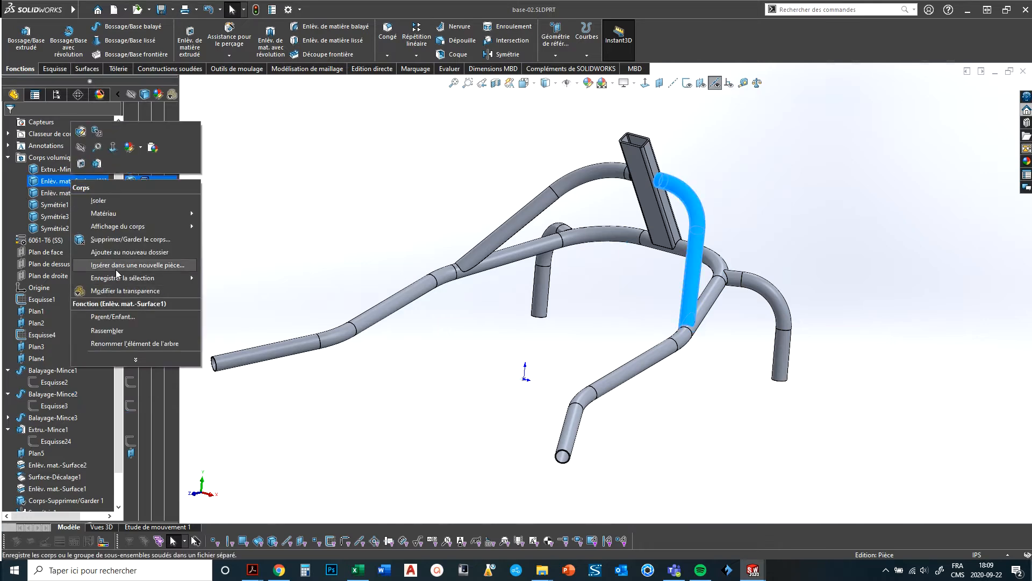
pyautogui.click(115, 267)
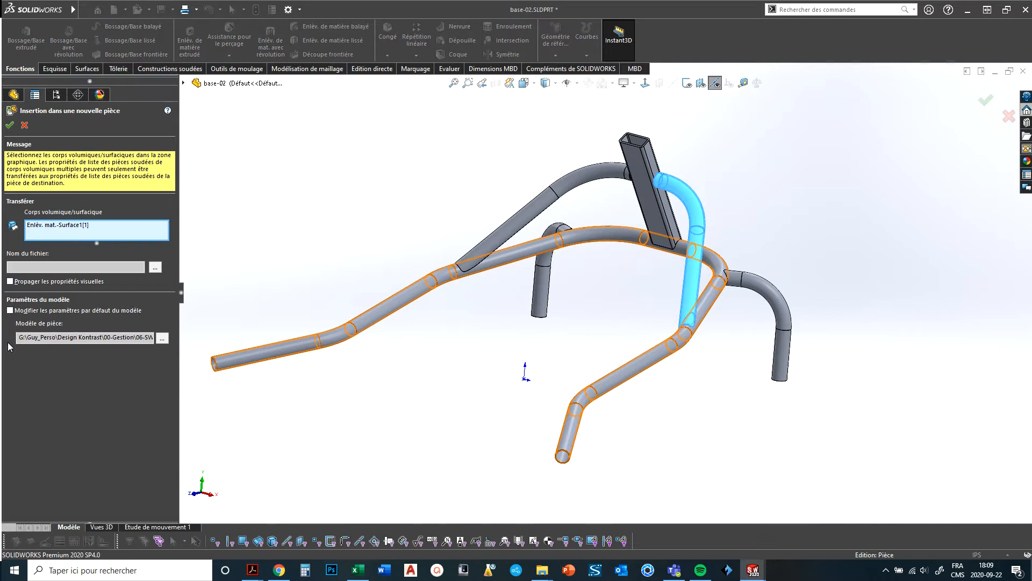
pyautogui.moveTo(19, 337); pyautogui.dragTo(171, 344)
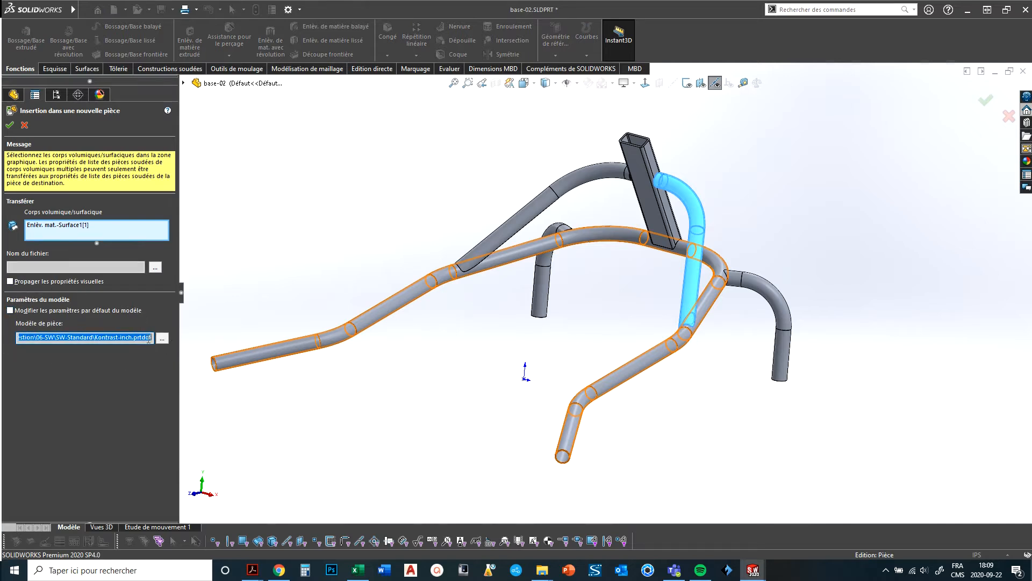
pyautogui.click(141, 369)
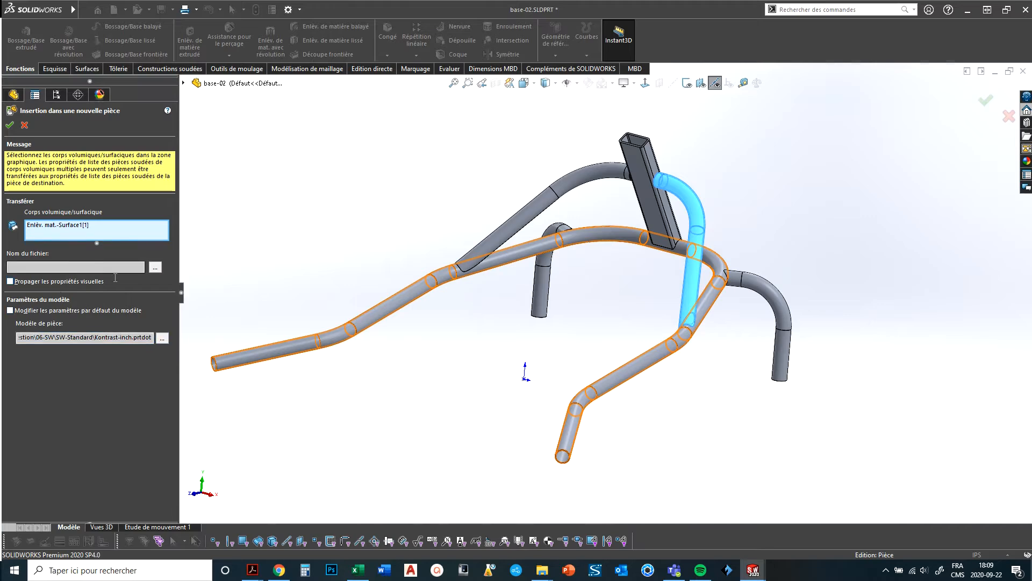
# Save the new part as Base-02-02b in the Déambulatoir folder and make it use the base part's units
pyautogui.click(155, 269)
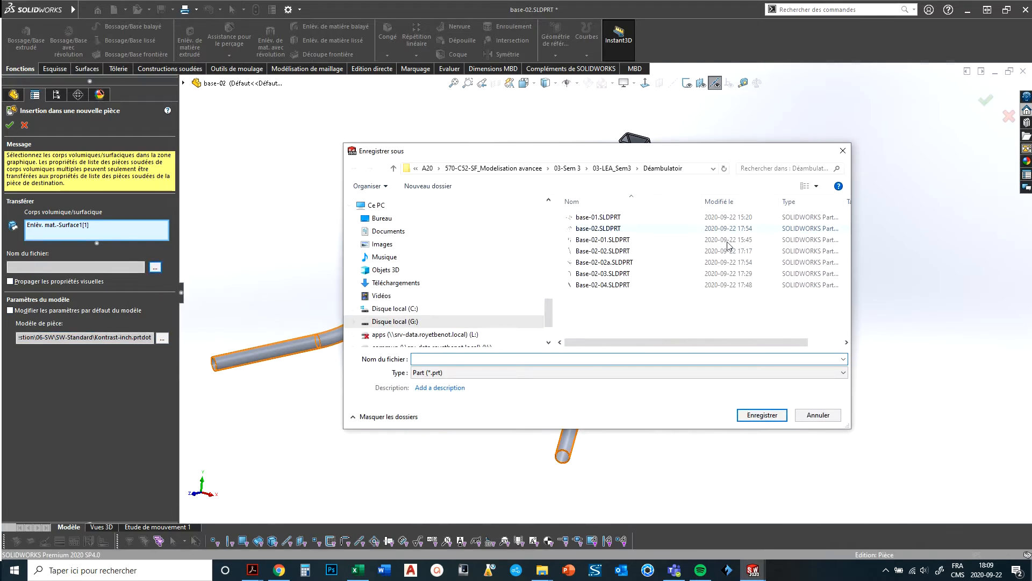
pyautogui.click(619, 263)
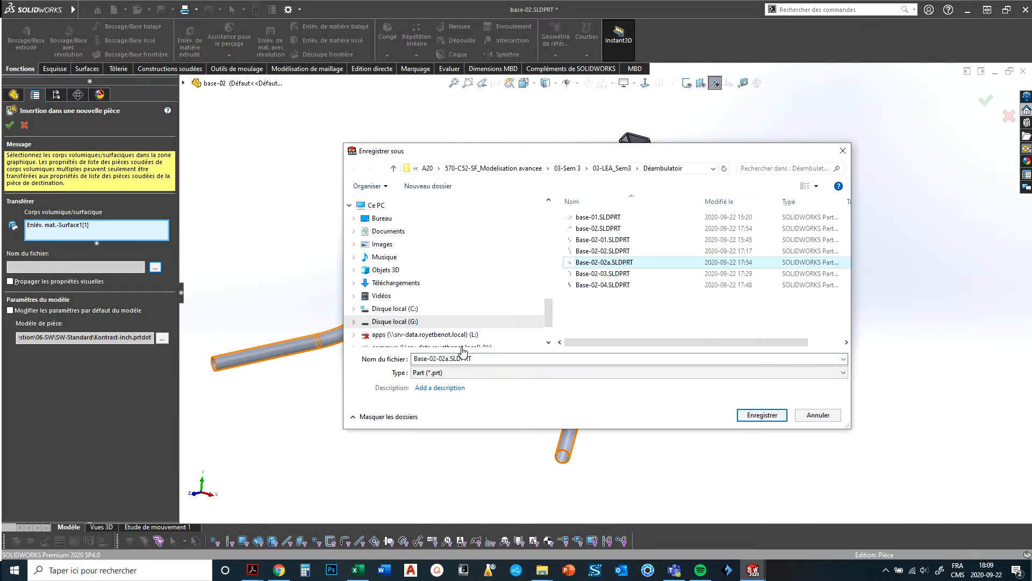
pyautogui.doubleClick(471, 358)
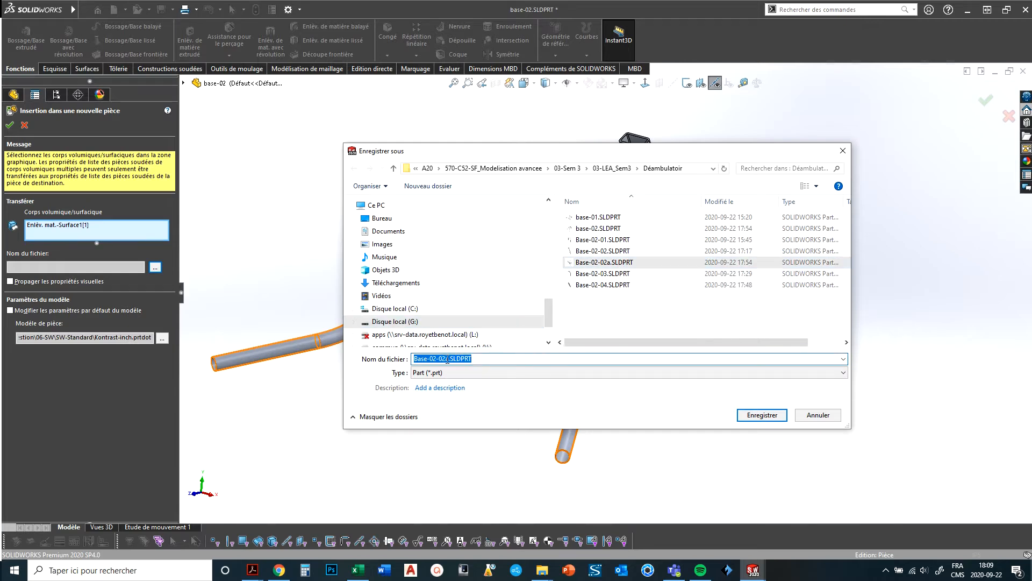
pyautogui.write('b')
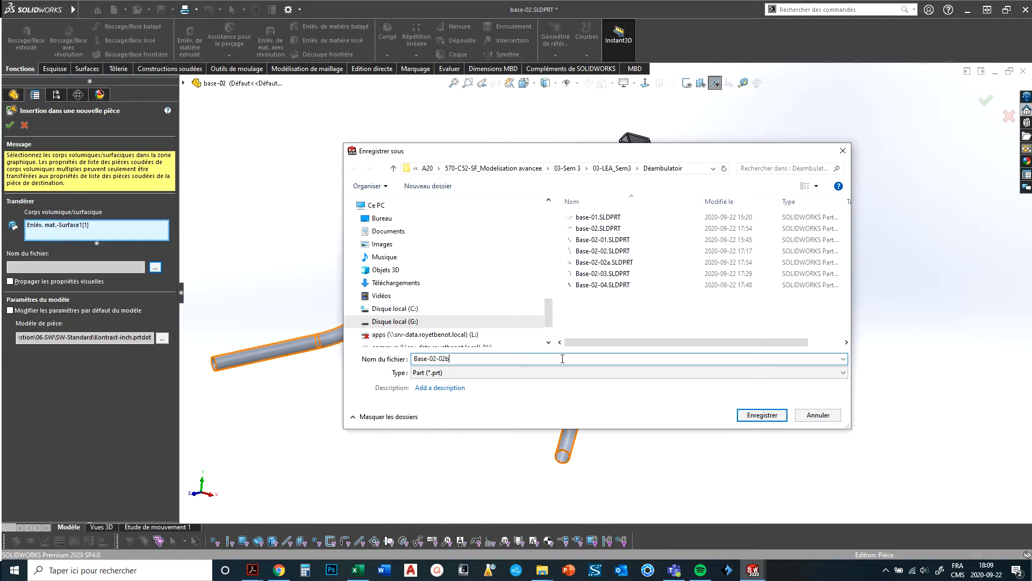
pyautogui.press('Return')
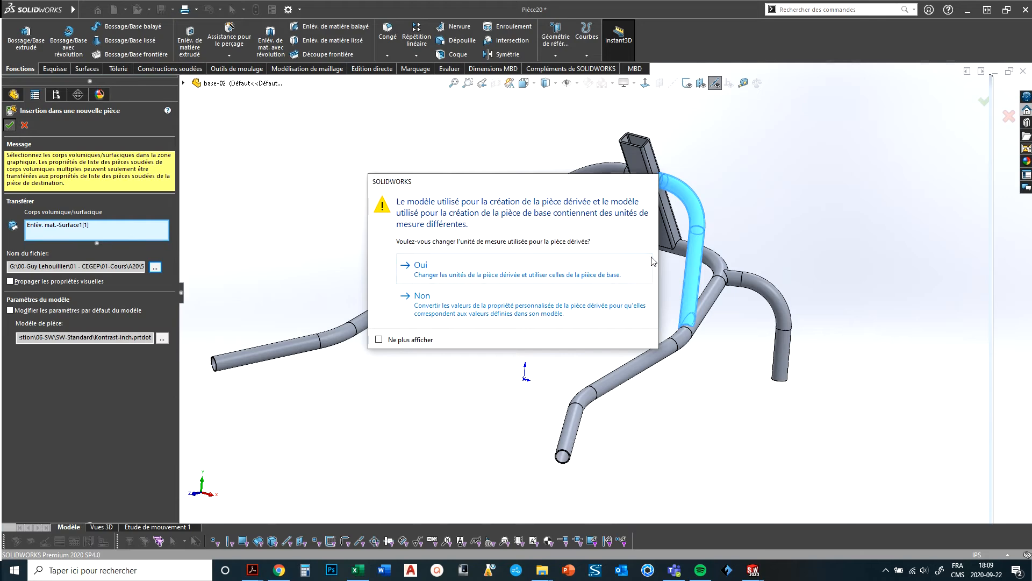
pyautogui.click(539, 278)
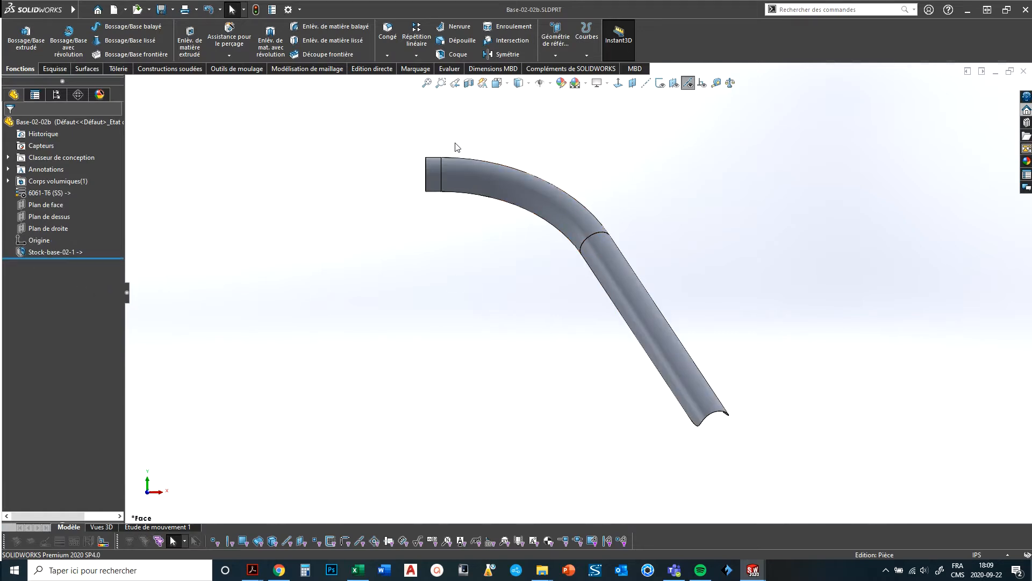
# Examine the bent tube's orientation in the standard back and right views and from several rotated angles
pyautogui.hotkey('ctrl', '2')
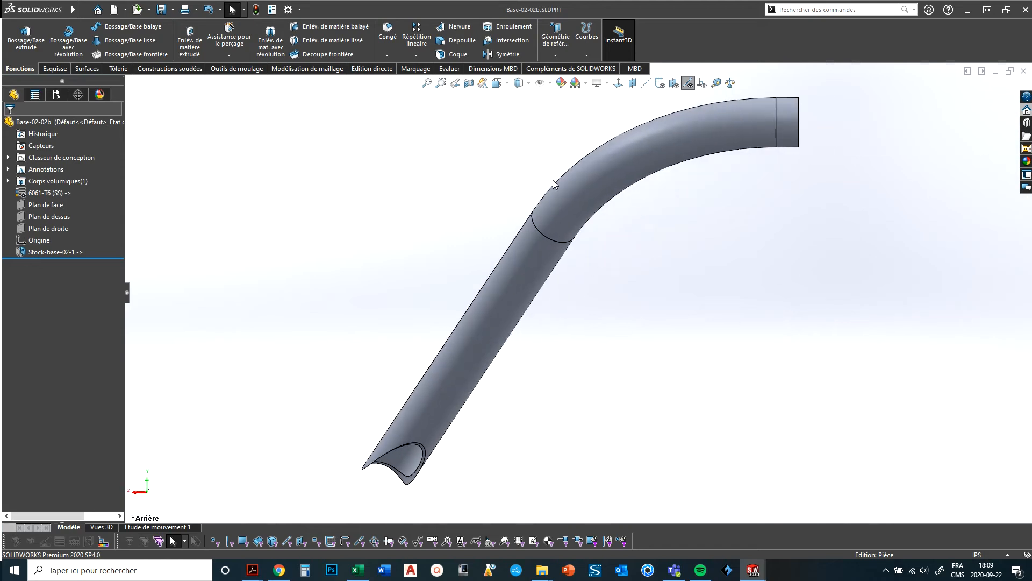
pyautogui.hotkey('ctrl', '4')
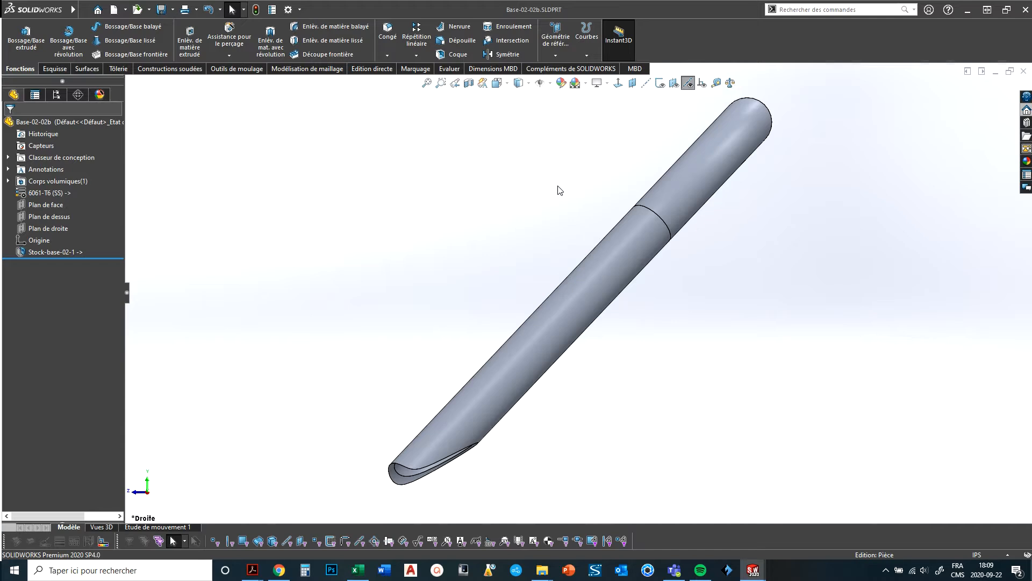
pyautogui.moveTo(558, 173); pyautogui.dragTo(670, 286, button='middle')
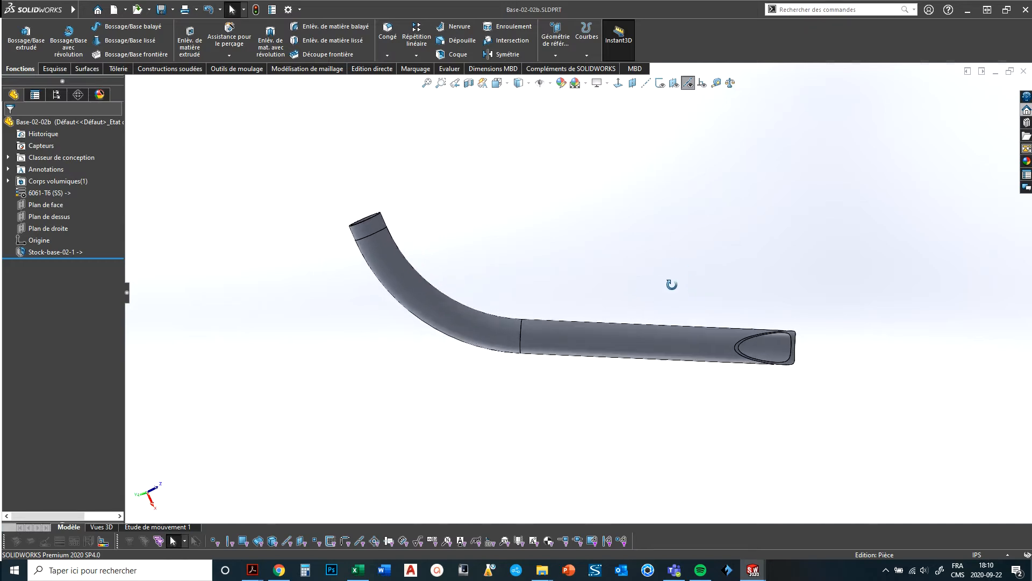
pyautogui.moveTo(551, 336); pyautogui.dragTo(480, 295, button='middle')
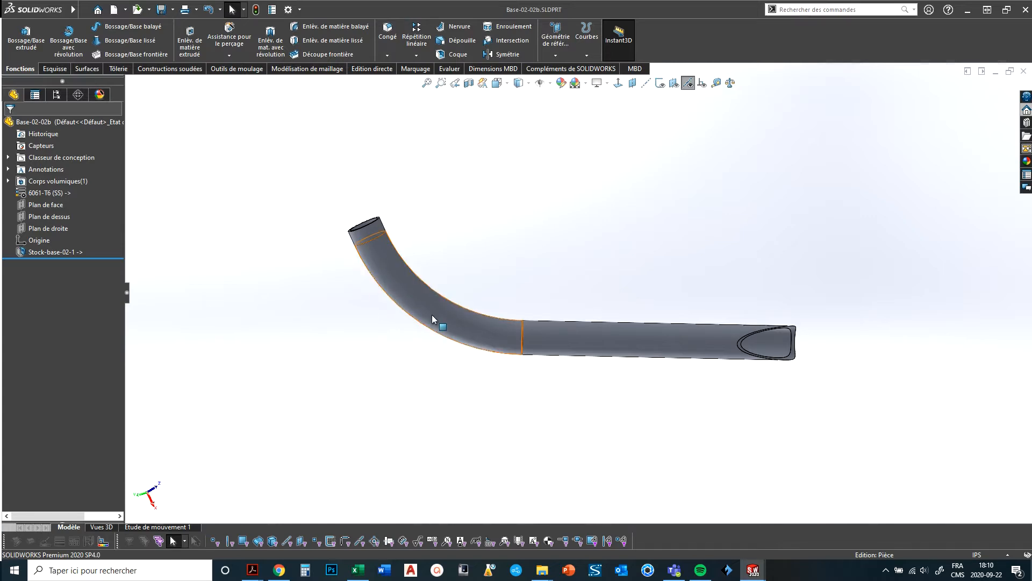
pyautogui.moveTo(475, 329); pyautogui.dragTo(544, 221, button='middle')
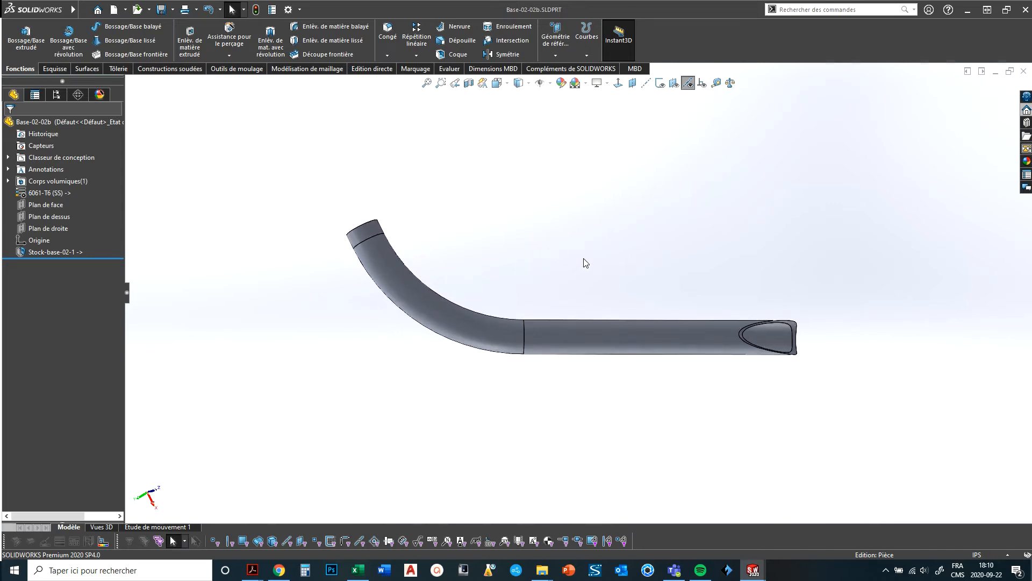
pyautogui.moveTo(584, 267); pyautogui.dragTo(477, 293, button='middle')
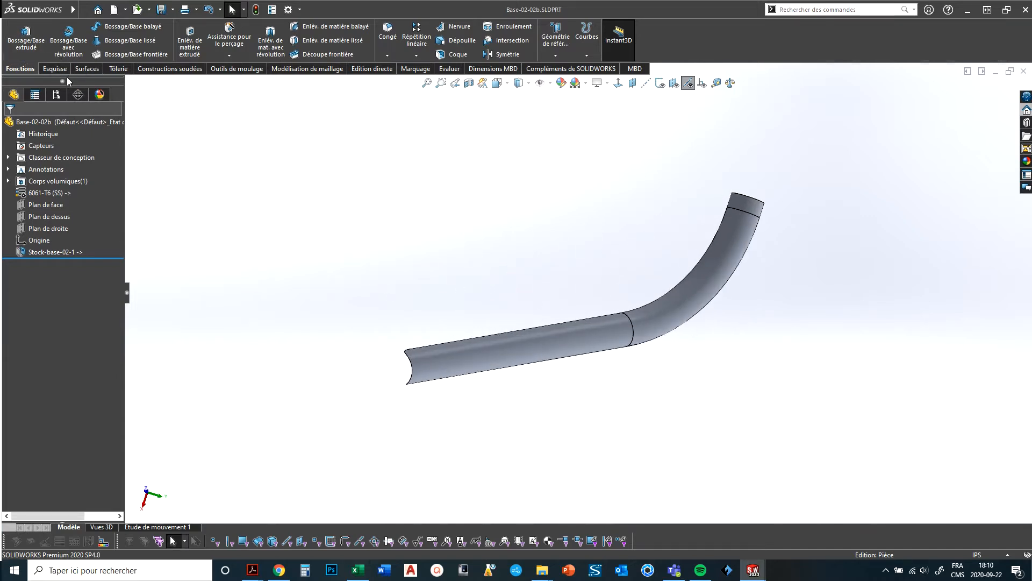
# Start a 3D sketch and place a point at the center of the circular edge joining the tube's straight section and bend
pyautogui.click(60, 69)
pyautogui.click(20, 55)
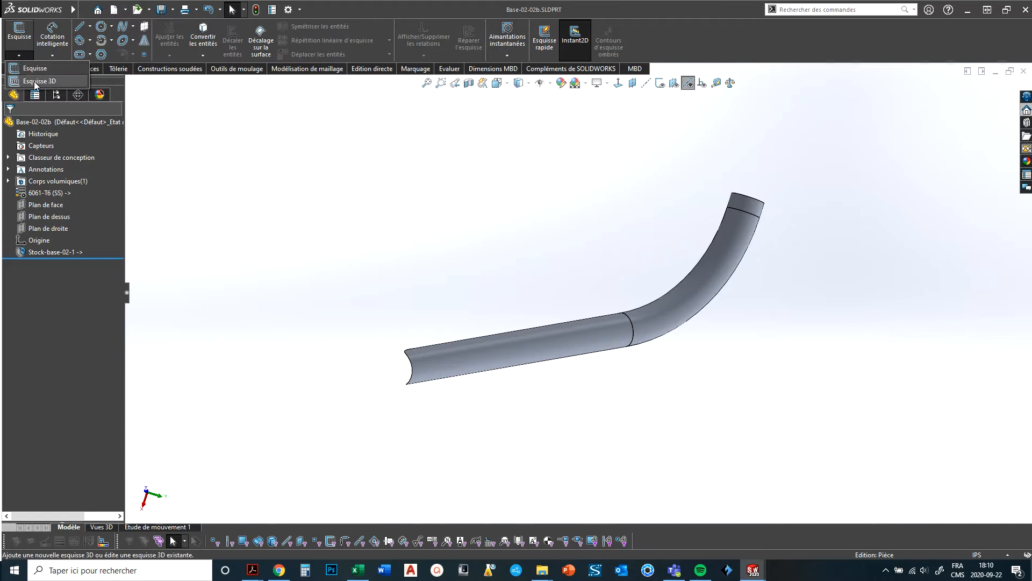
pyautogui.click(32, 79)
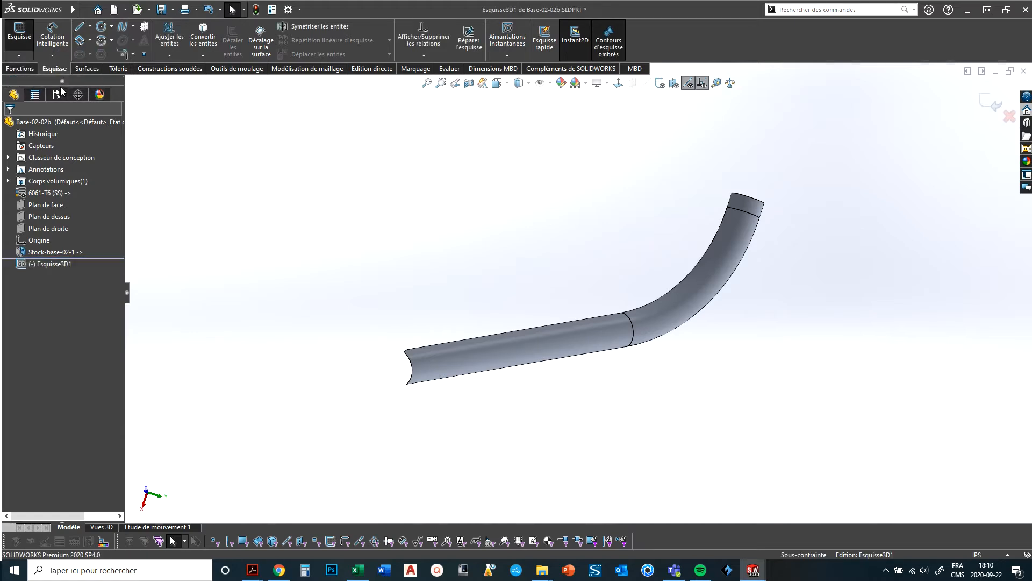
pyautogui.click(144, 54)
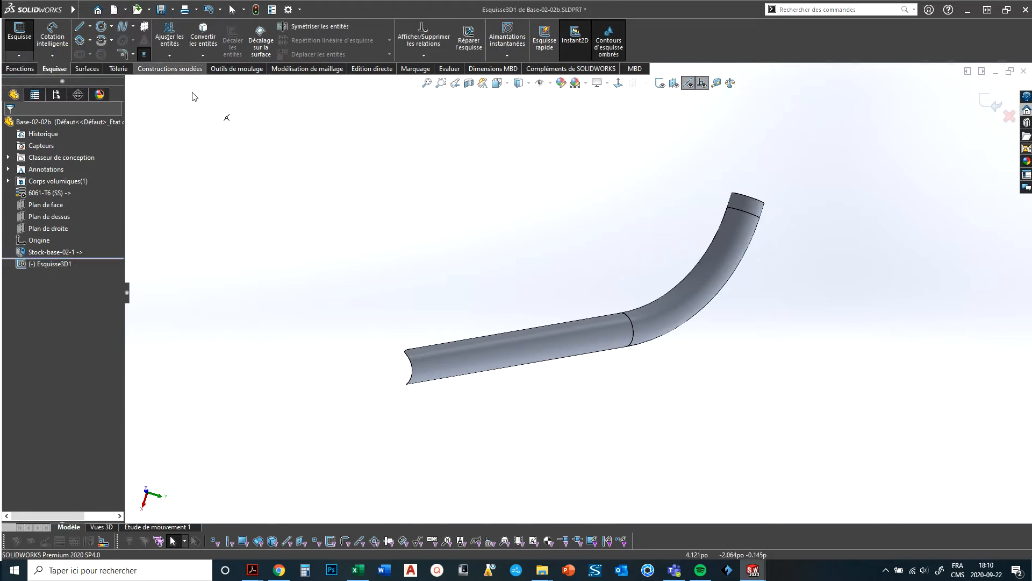
pyautogui.scroll(-3, 702, 380)
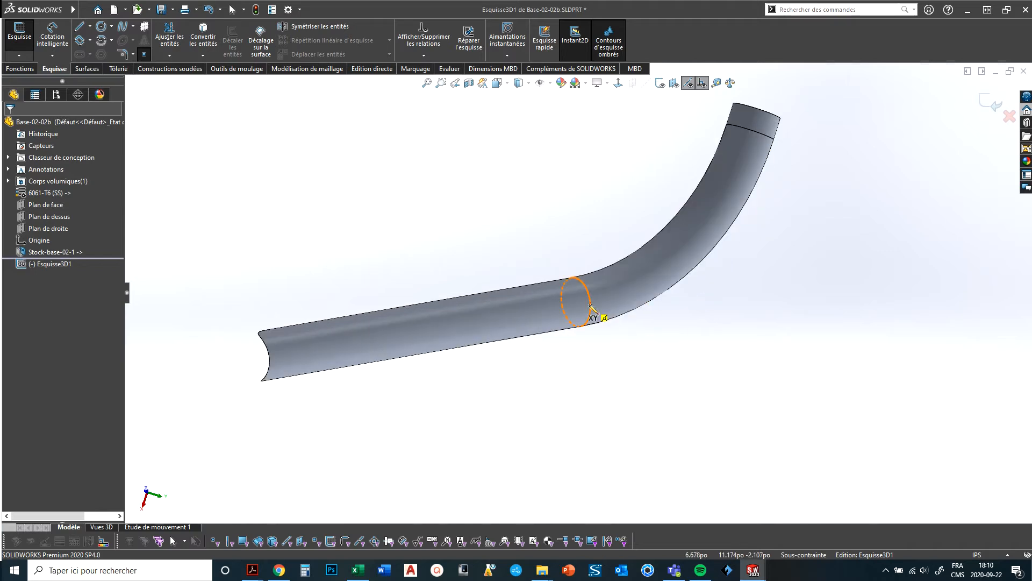
pyautogui.click(576, 303)
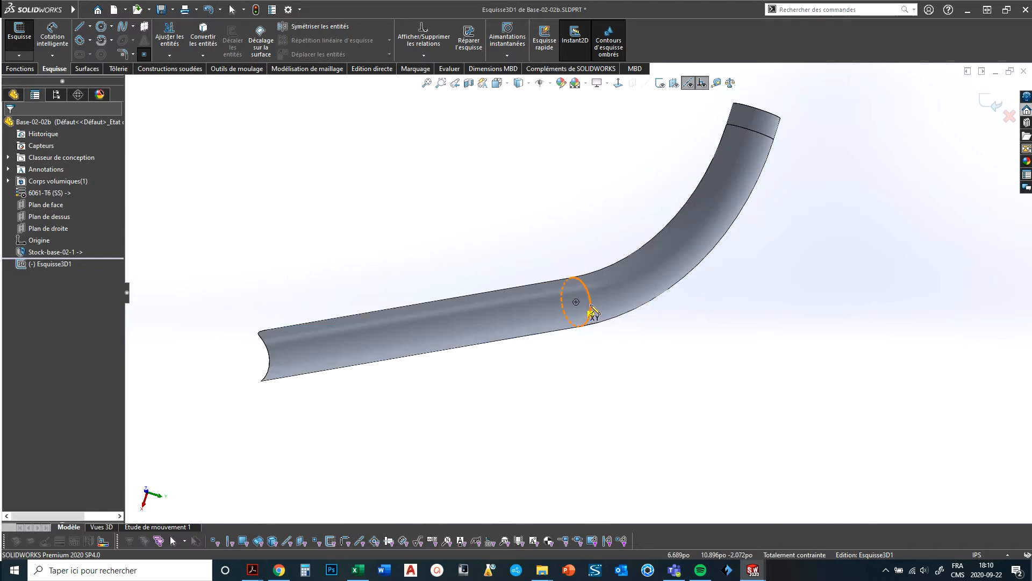
# Add sketch points at the centers of the circular edge ending the bend and of the tube's open end
pyautogui.moveTo(694, 274); pyautogui.dragTo(697, 289, button='middle')
pyautogui.scroll(-2, 741, 161)
pyautogui.scroll(-2, 750, 139)
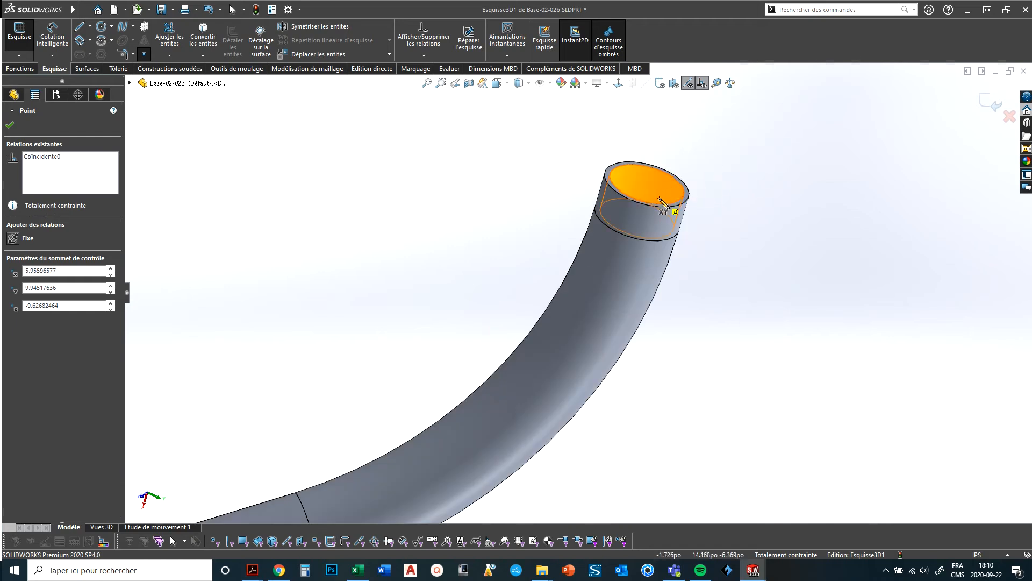
pyautogui.click(638, 218)
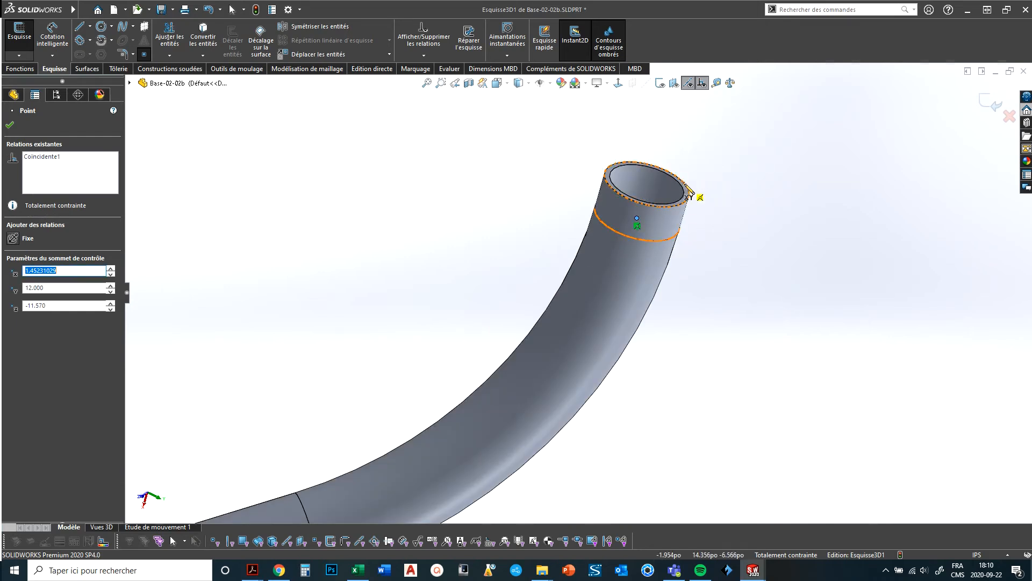
pyautogui.click(647, 184)
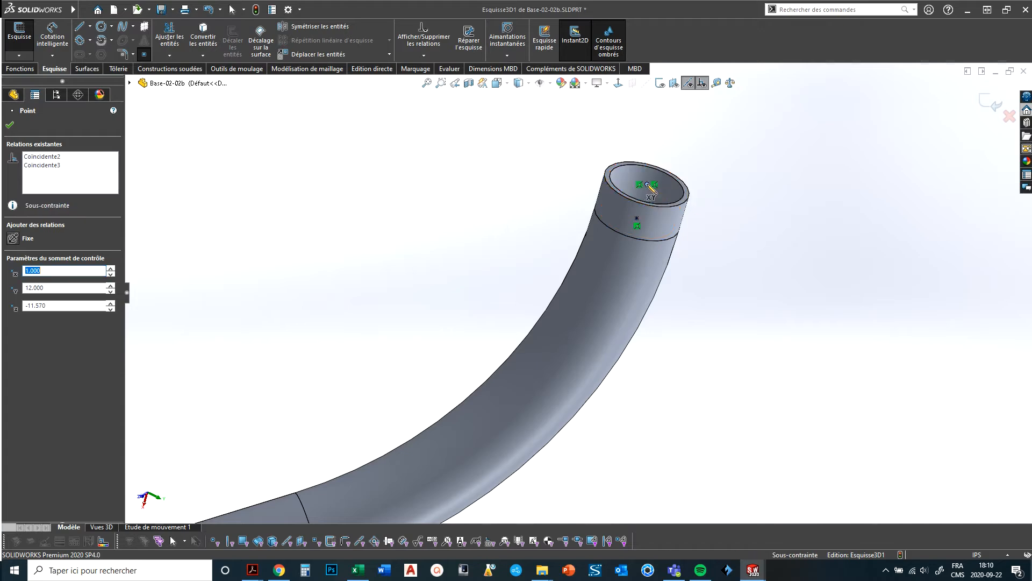
pyautogui.press('z')
pyautogui.press('z')
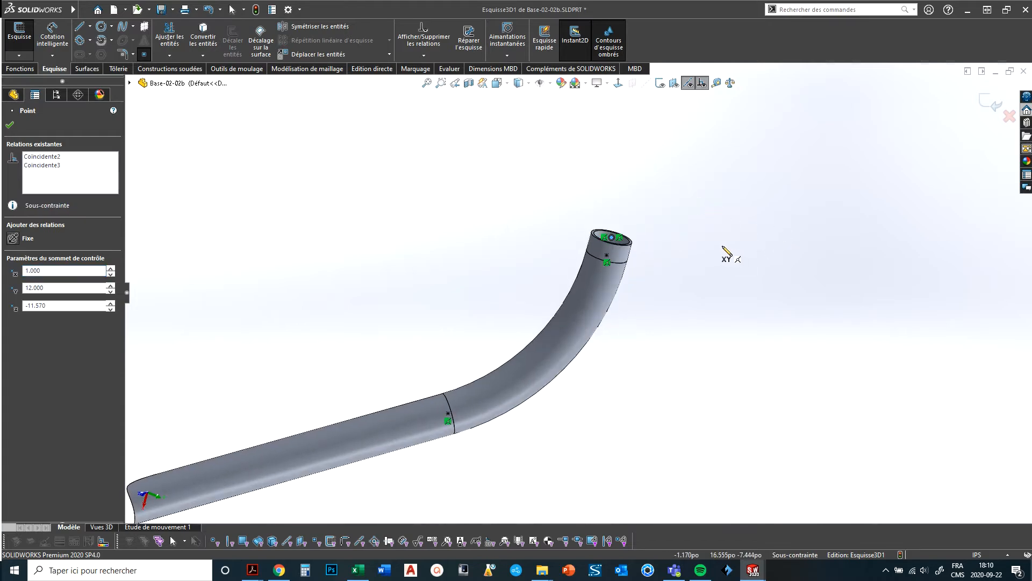
pyautogui.press('Escape')
# Delete the open-end point's coincident relation and constrain the point to the plane of the tube's annular end face
pyautogui.scroll(-5, 637, 242)
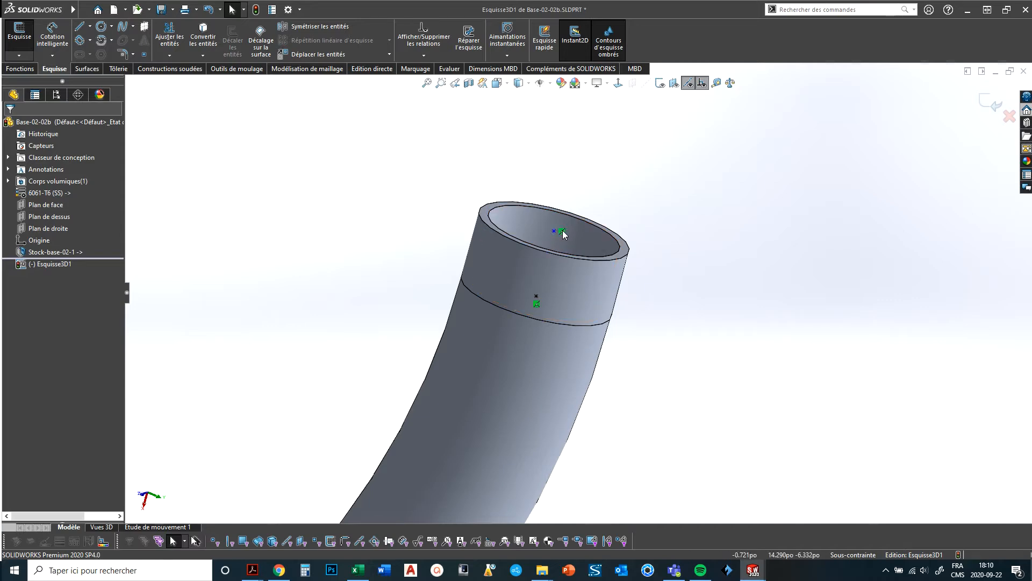
pyautogui.click(563, 232)
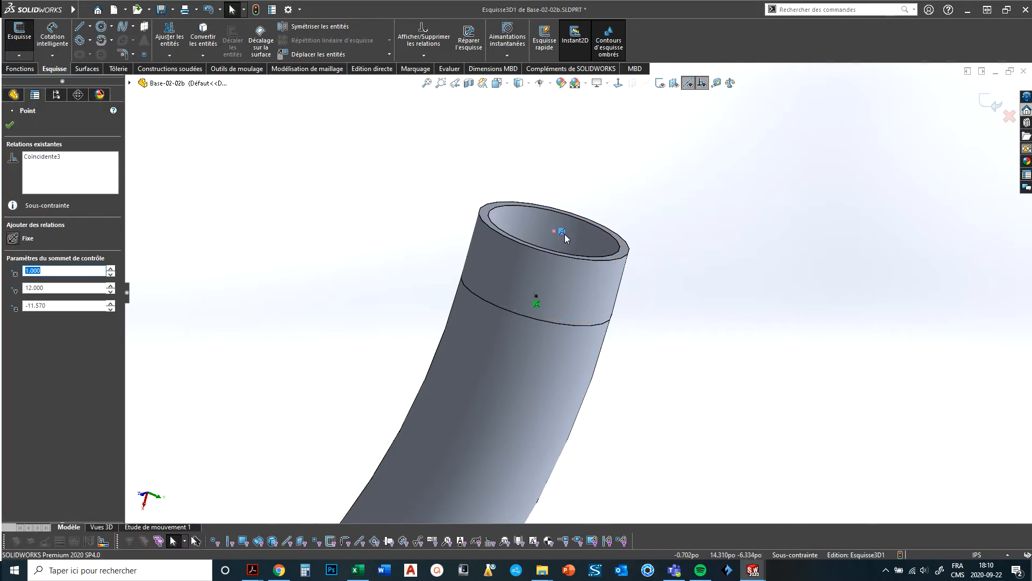
pyautogui.press('Delete')
pyautogui.click(554, 231)
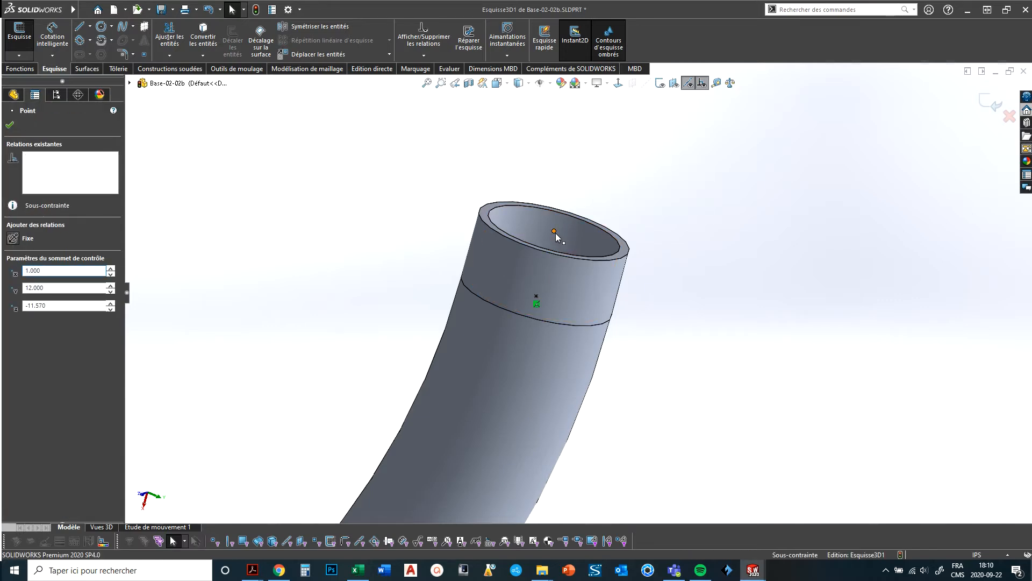
pyautogui.keyDown('ctrl'); pyautogui.click(629, 249); pyautogui.keyUp('ctrl')
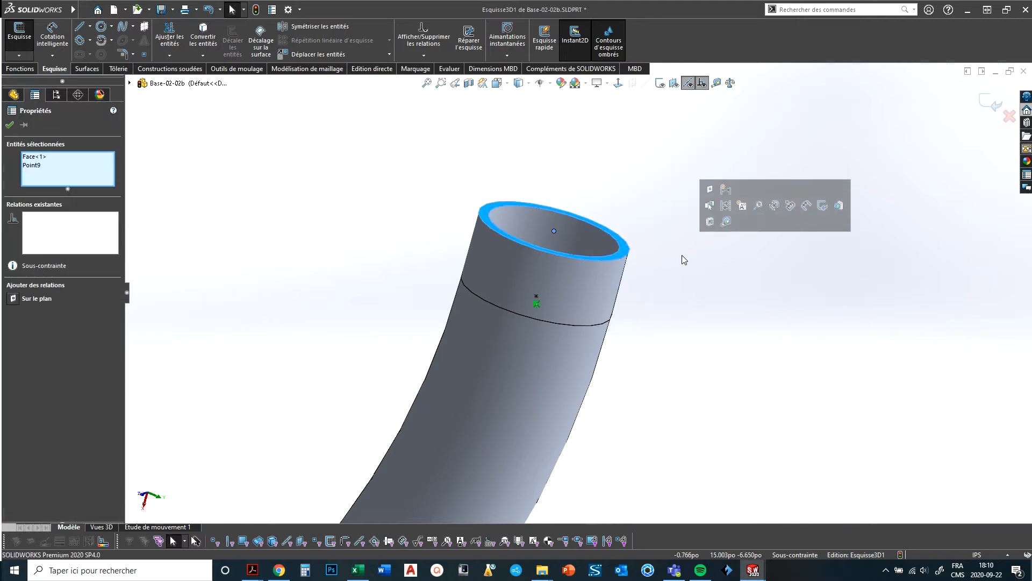
pyautogui.press('Escape')
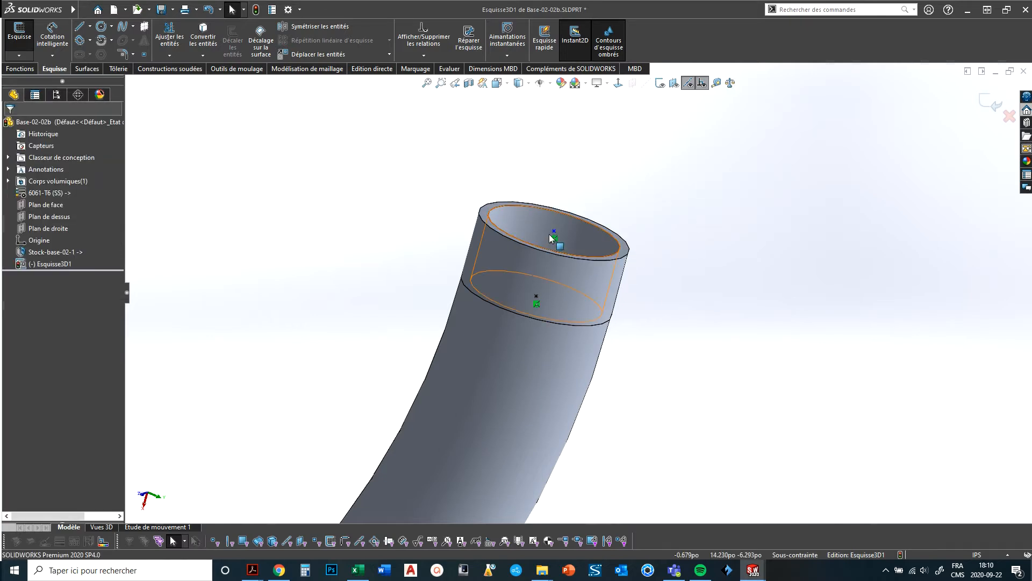
# Make the open-end point concentric with the circular edge of the tube's end face
pyautogui.click(553, 232)
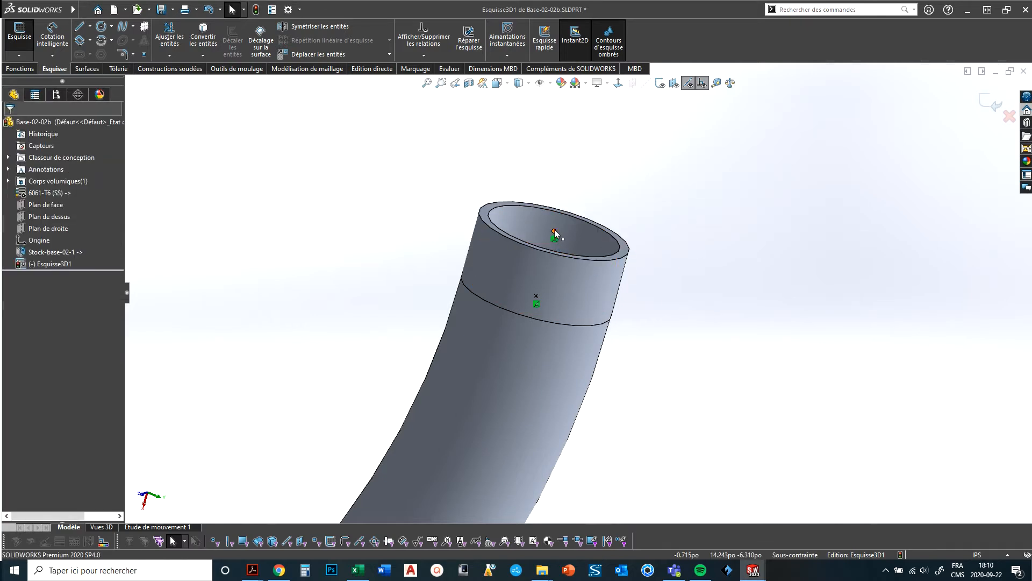
pyautogui.keyDown('ctrl'); pyautogui.click(609, 262); pyautogui.keyUp('ctrl')
pyautogui.click(641, 197)
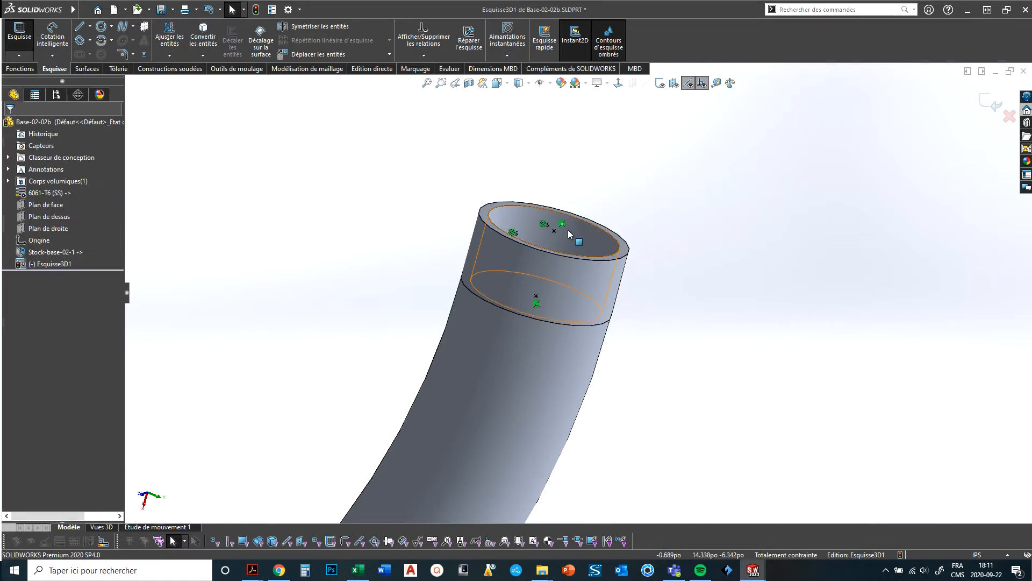
# Finish the 3D sketch containing the three center points of the tube
pyautogui.scroll(4, 569, 295)
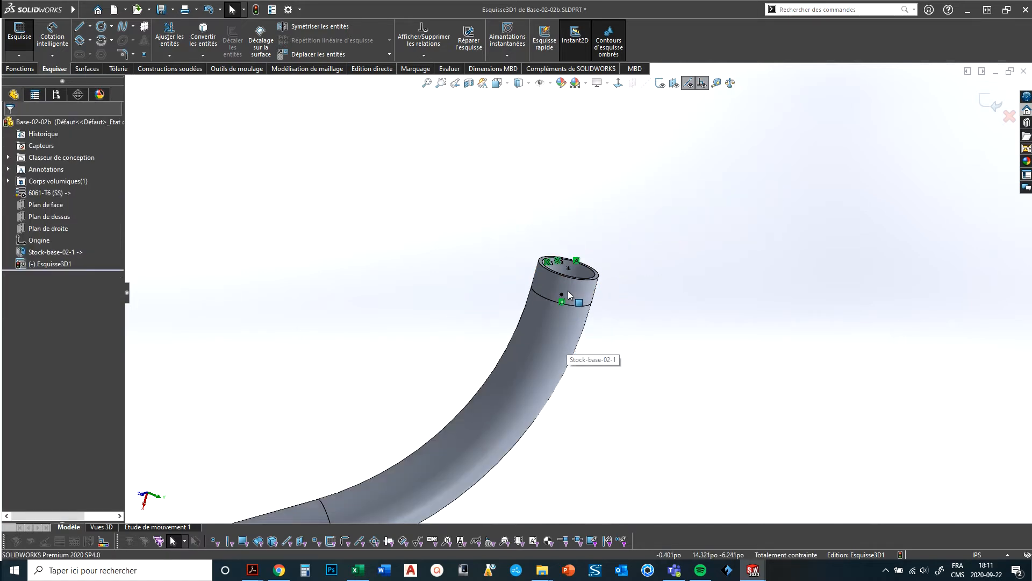
pyautogui.scroll(2, 465, 397)
pyautogui.moveTo(470, 355); pyautogui.dragTo(471, 287, button='middle')
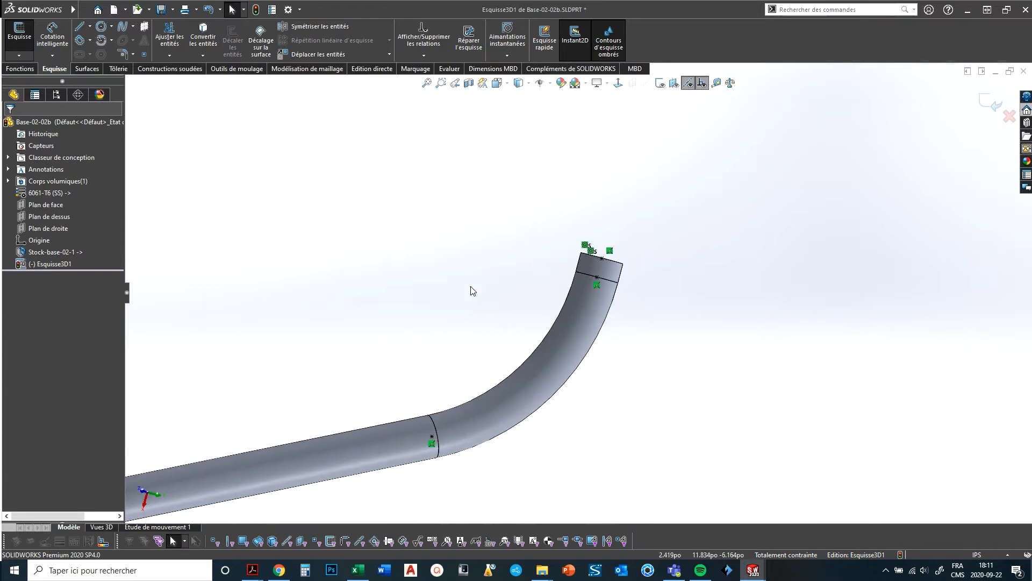
pyautogui.click(987, 104)
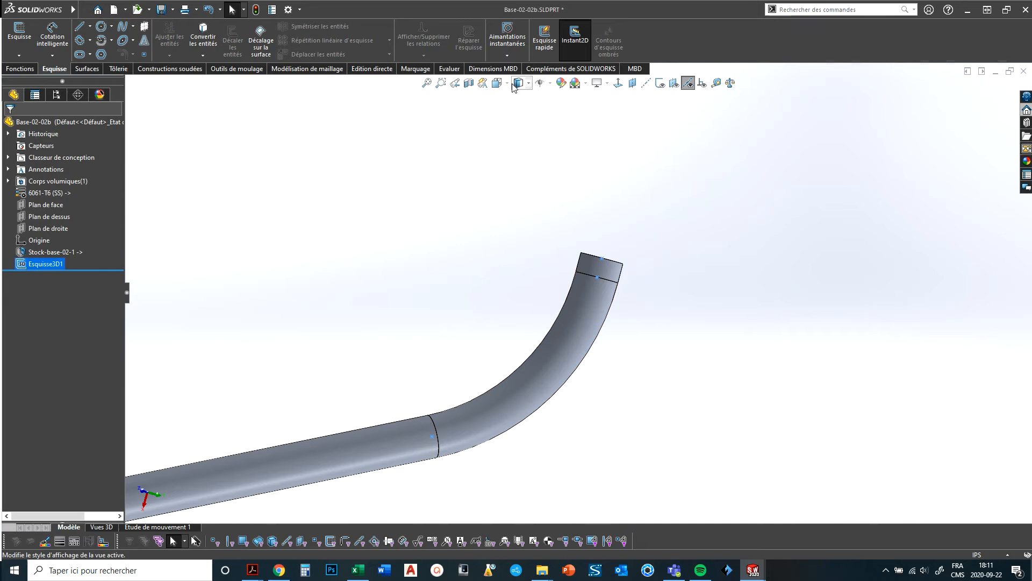
# Create a reference plane through the three 3D sketch points at the bend start, bend end and tube's open end
pyautogui.click(634, 85)
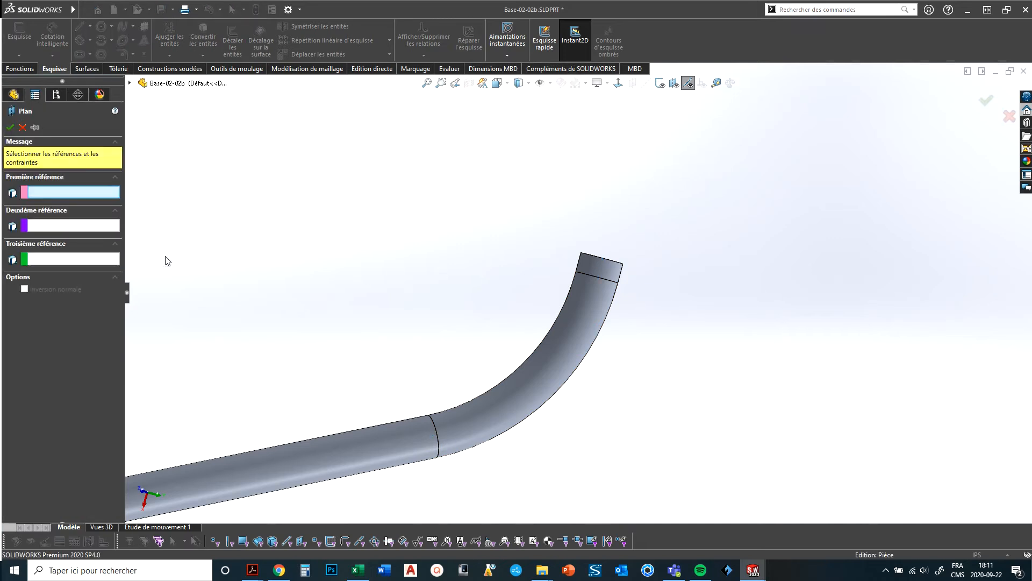
pyautogui.click(661, 84)
pyautogui.moveTo(568, 302); pyautogui.dragTo(566, 332, button='middle')
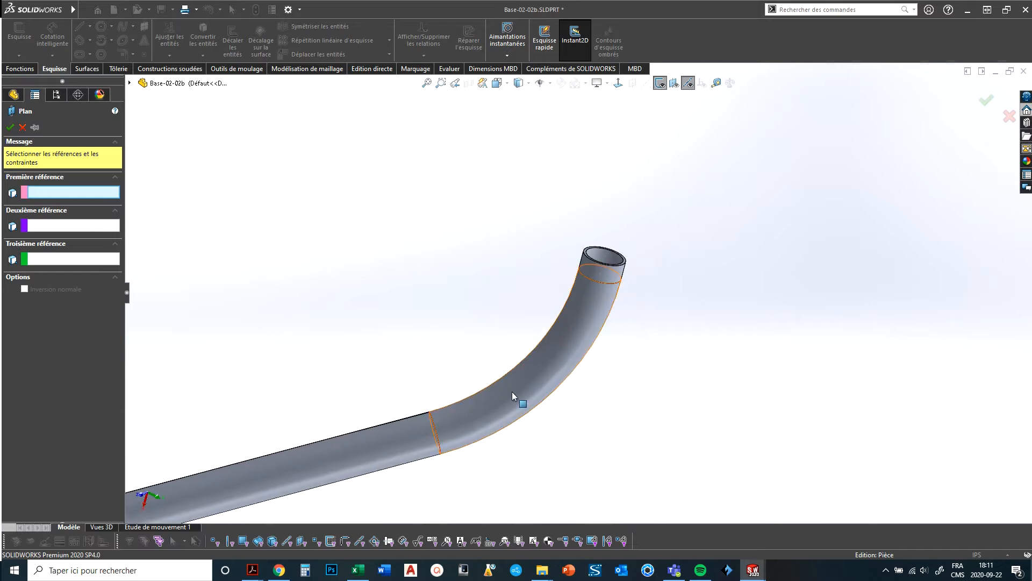
pyautogui.click(430, 433)
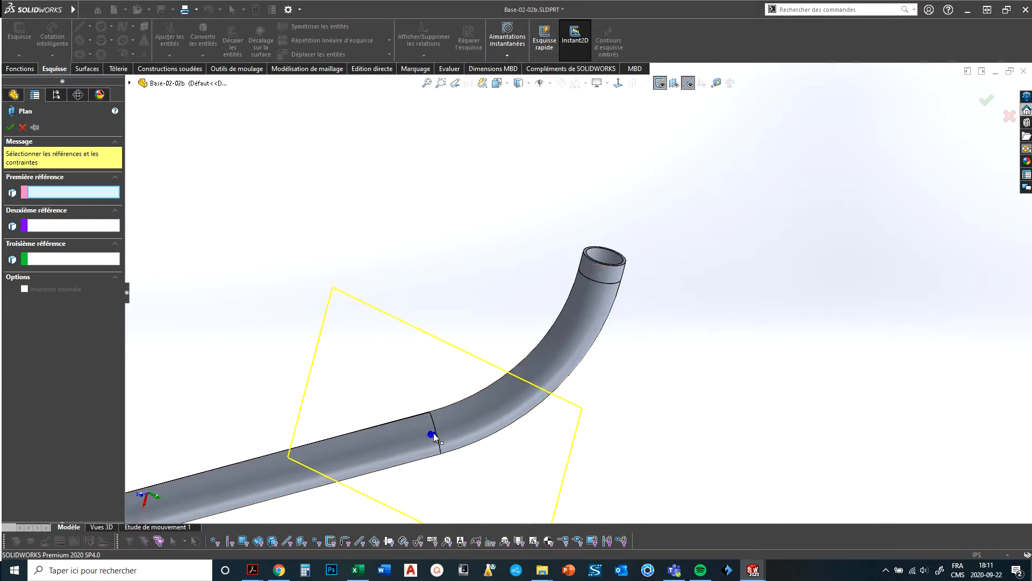
pyautogui.click(600, 275)
pyautogui.click(604, 256)
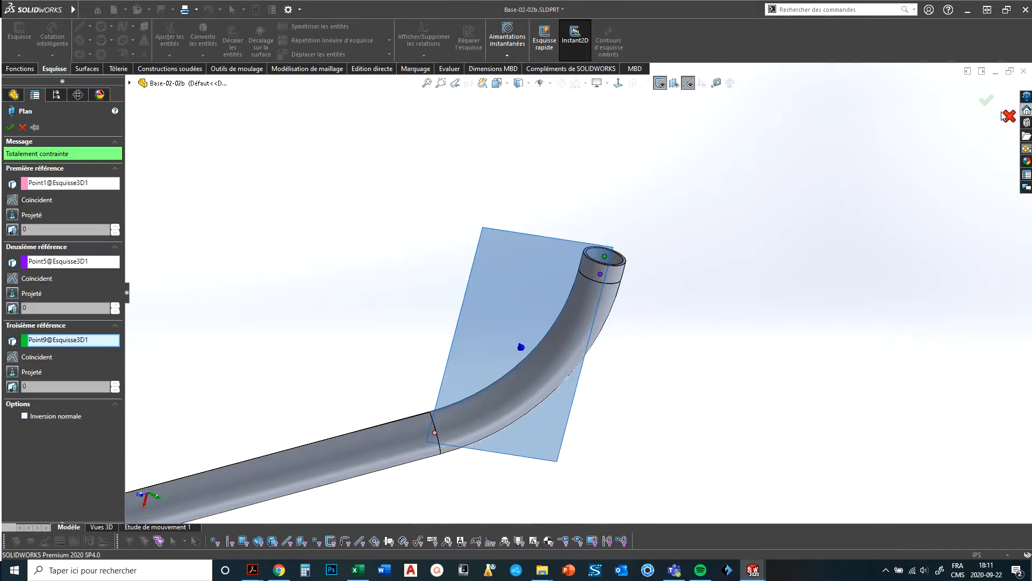
pyautogui.click(983, 103)
# View the part normal to the new plane, then orbit around the tube to examine its orientation
pyautogui.scroll(3, 672, 307)
pyautogui.moveTo(643, 338); pyautogui.dragTo(635, 273, button='middle')
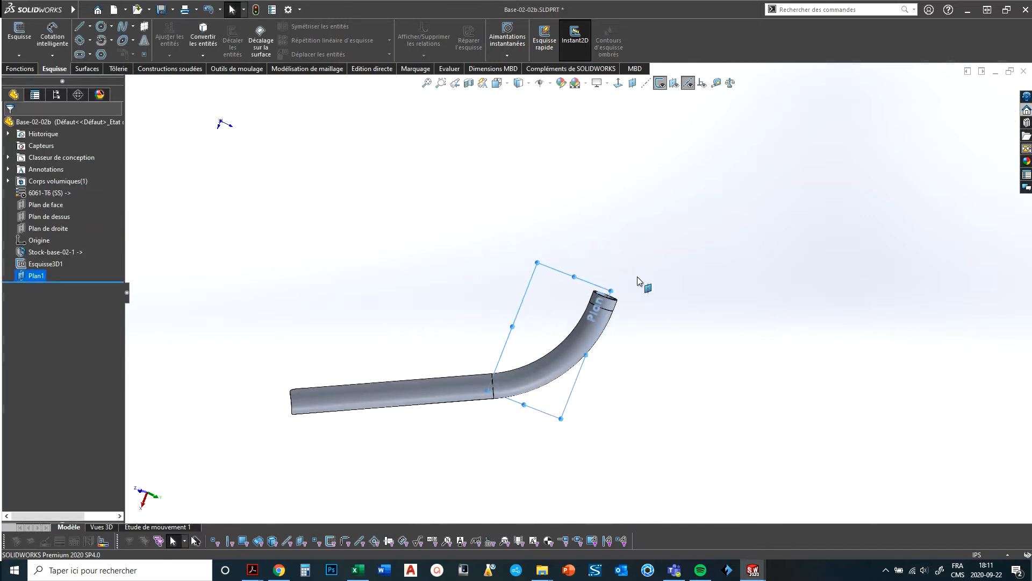
pyautogui.click(557, 271)
pyautogui.hotkey('ctrl', '8')
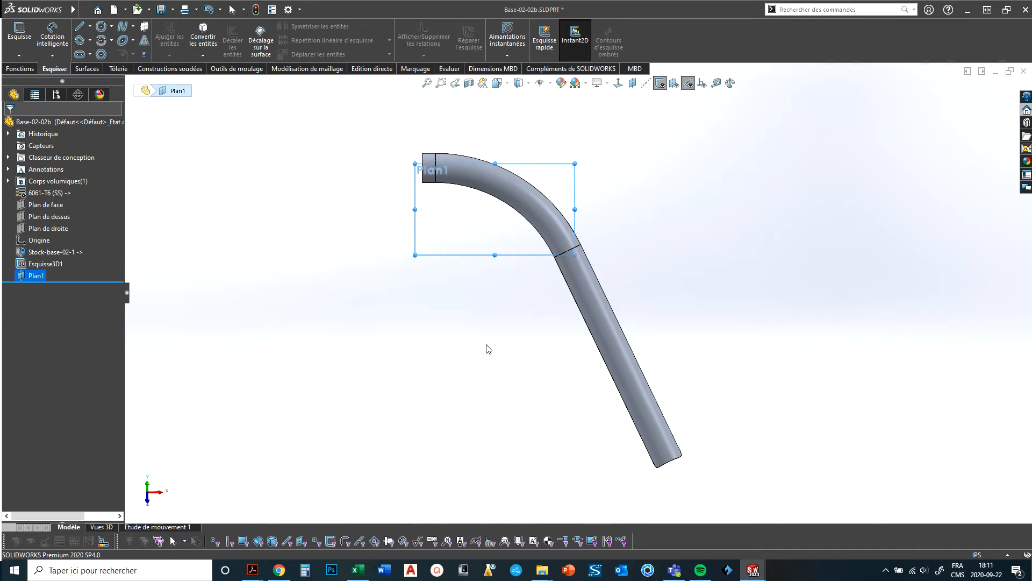
pyautogui.moveTo(487, 349); pyautogui.dragTo(590, 110, button='middle')
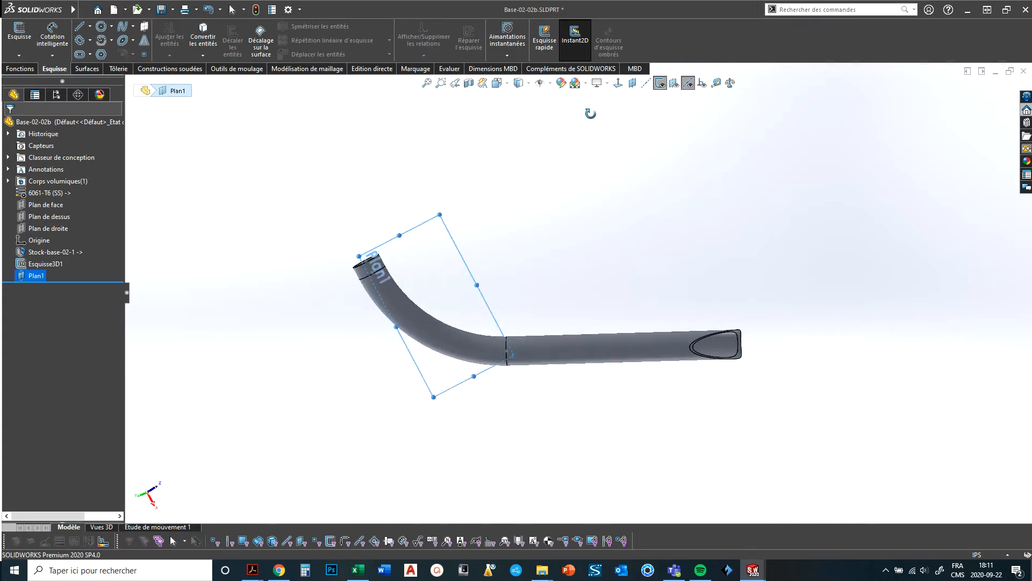
pyautogui.moveTo(606, 242); pyautogui.dragTo(611, 223, button='middle')
pyautogui.moveTo(589, 267); pyautogui.dragTo(593, 271)
pyautogui.press('Escape')
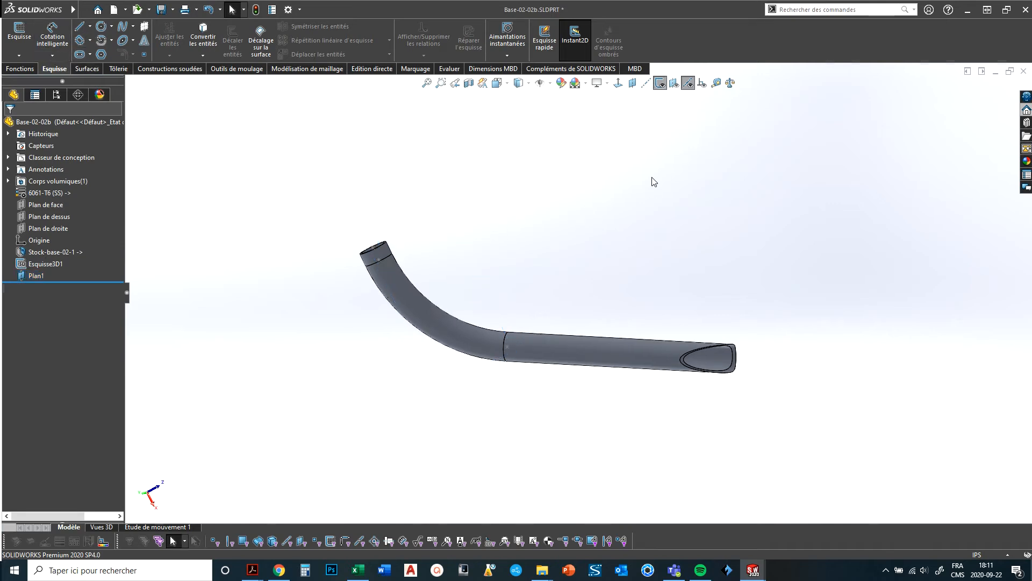
pyautogui.moveTo(654, 182); pyautogui.dragTo(657, 131, button='middle')
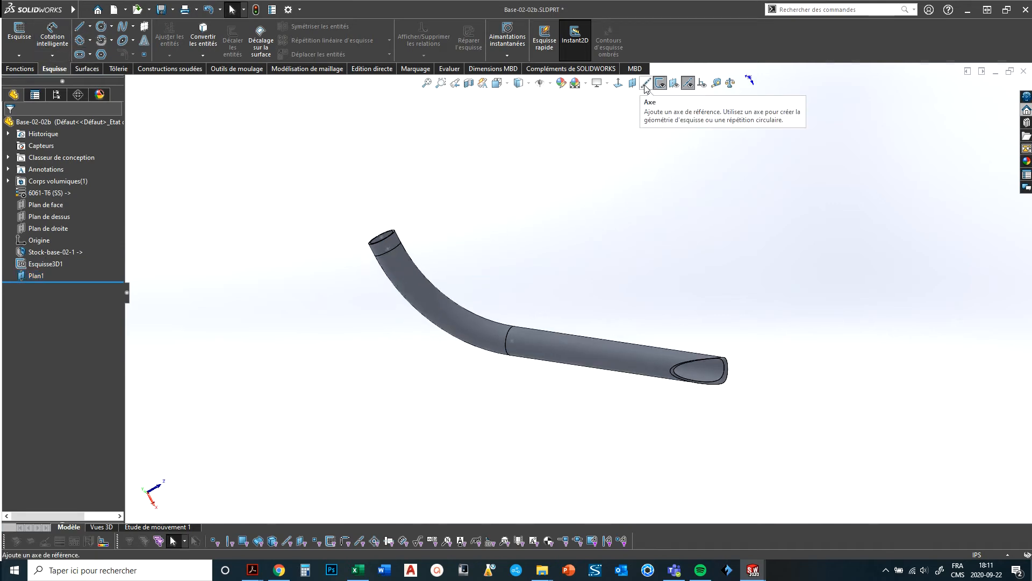
pyautogui.moveTo(632, 316)
pyautogui.mouseDown(button='middle')
pyautogui.moveTo(657, 263)
pyautogui.moveTo(640, 299)
pyautogui.mouseUp(button='middle')
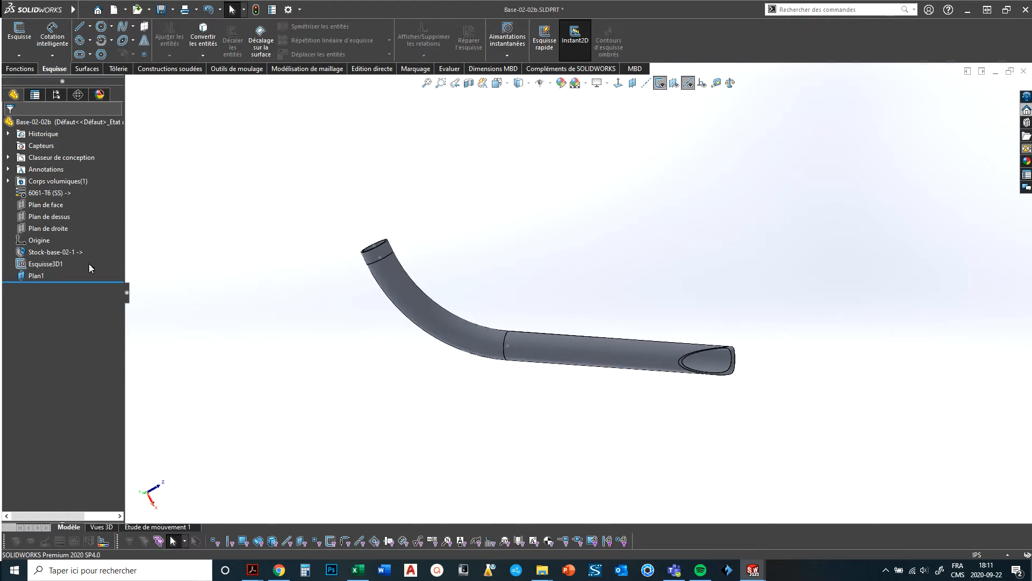
# Start a sketch on Plan1 and draw a 3-point corner rectangle, about 3.6 in along one side, beside the tube's straight section
pyautogui.rightClick(38, 275)
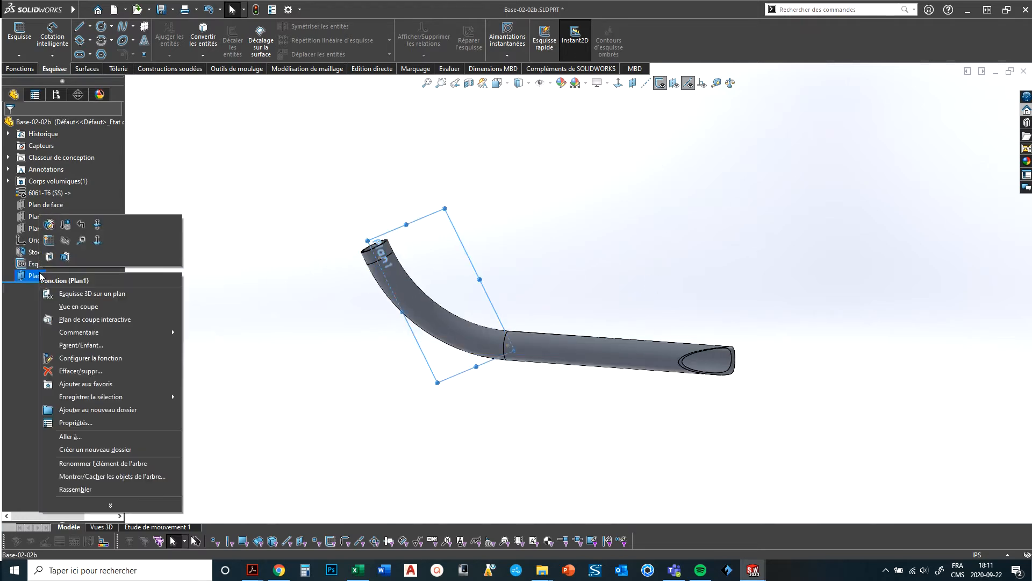
pyautogui.click(64, 257)
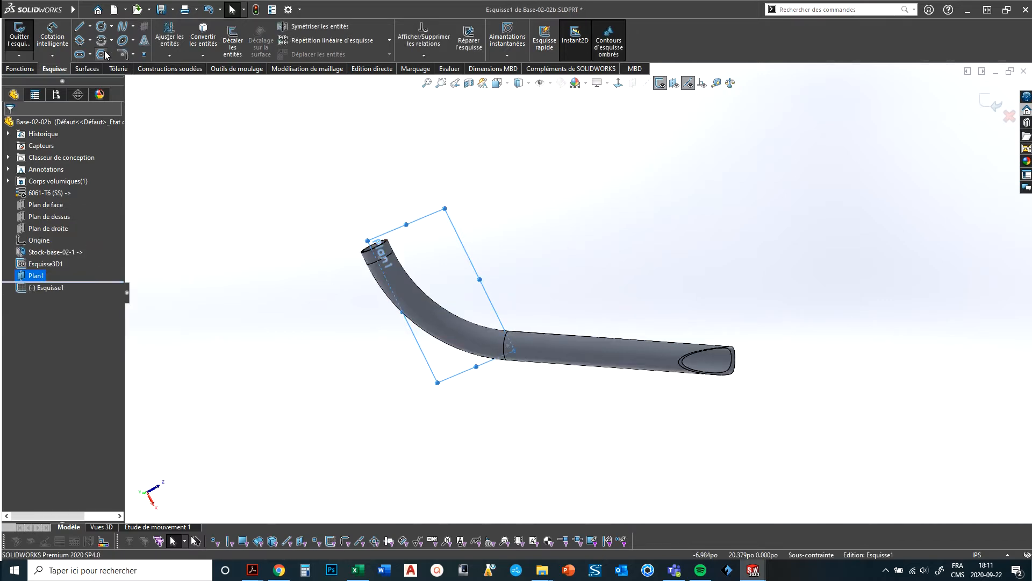
pyautogui.click(80, 42)
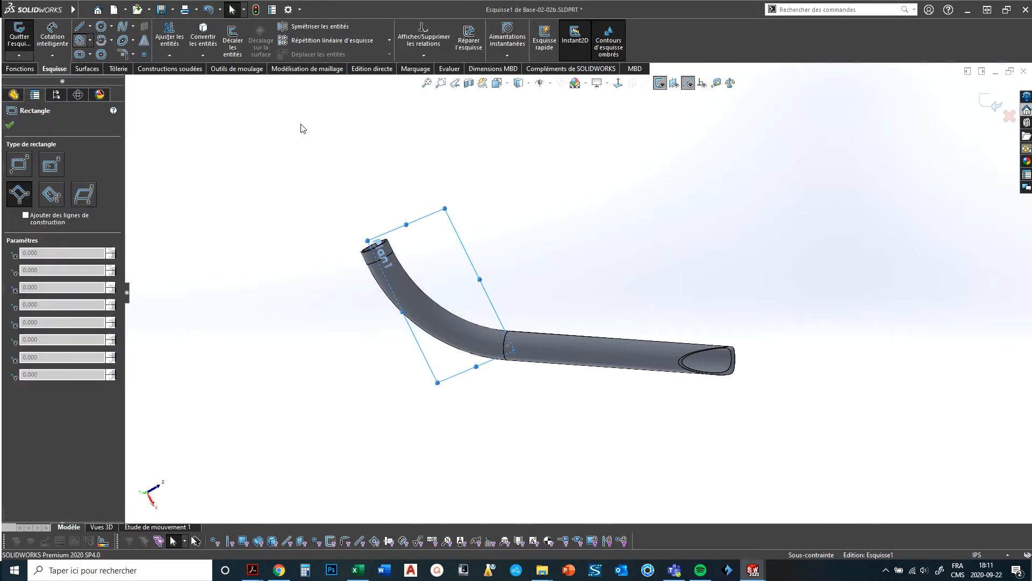
pyautogui.click(673, 303)
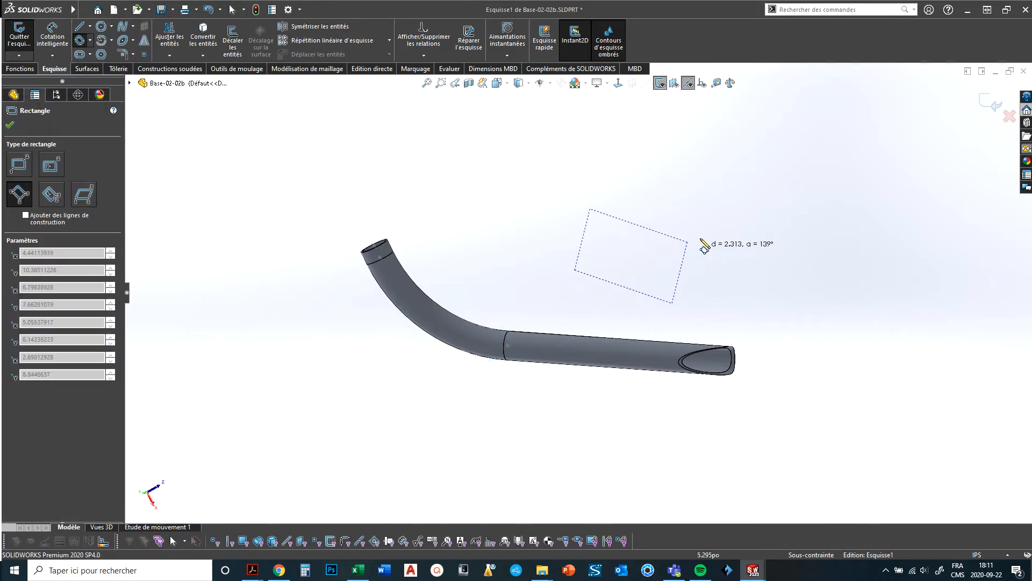
pyautogui.click(690, 229)
pyautogui.press('Escape')
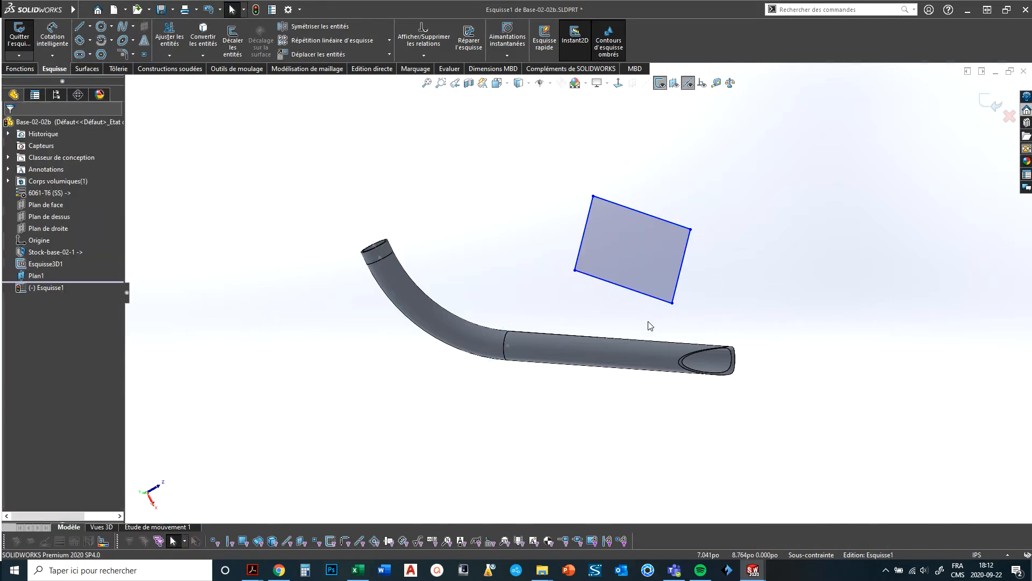
# Make the rectangle side nearest the tube parallel to the silhouette edge of the tube's straight section
pyautogui.click(644, 295)
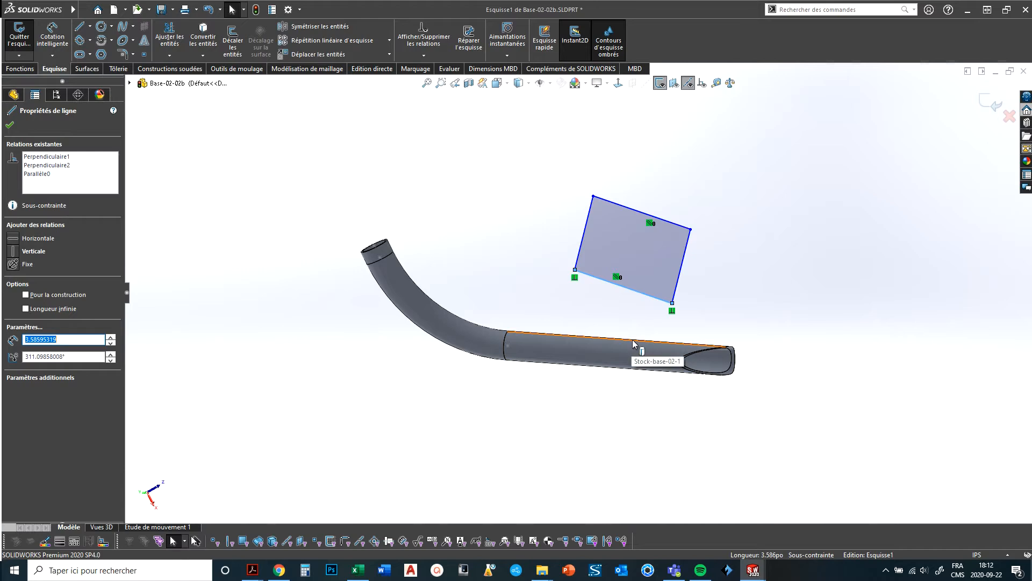
pyautogui.keyDown('ctrl'); pyautogui.click(634, 344); pyautogui.keyUp('ctrl')
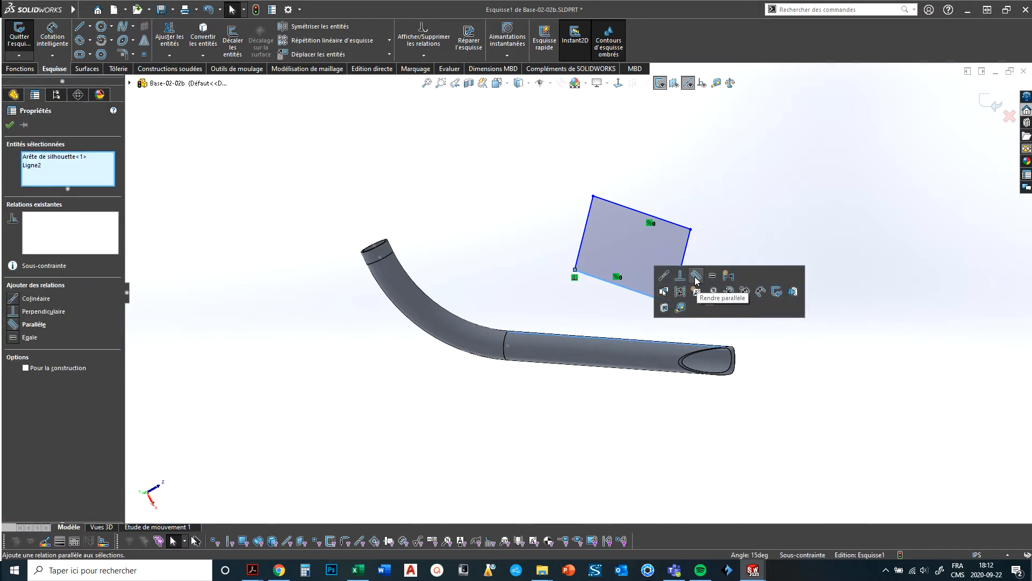
pyautogui.click(696, 277)
pyautogui.click(752, 267)
pyautogui.moveTo(752, 267); pyautogui.dragTo(761, 237, button='middle')
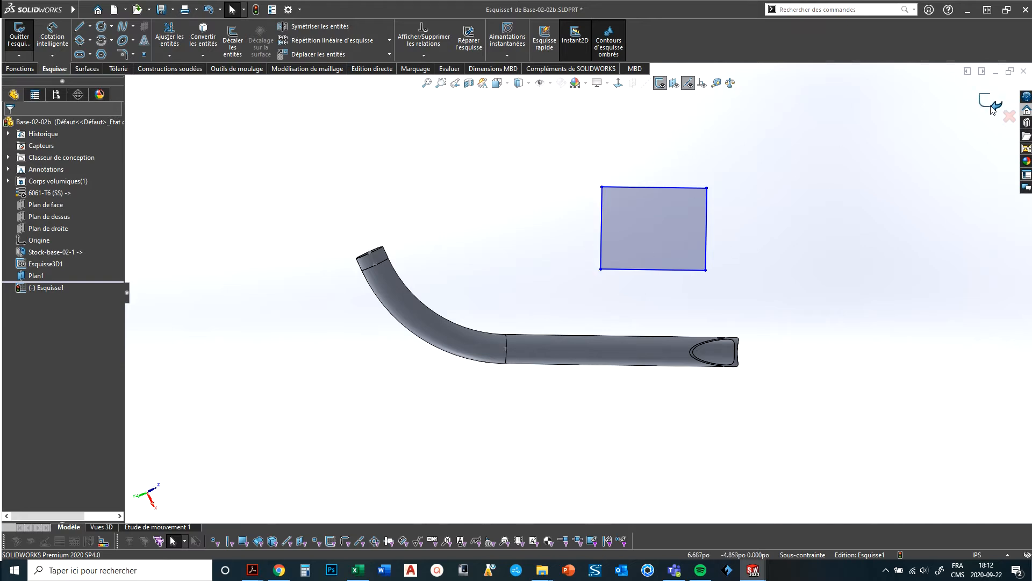
# Extrude the rectangle about 9.7 in as a blind boss to form a block beside the tube
pyautogui.press('e')
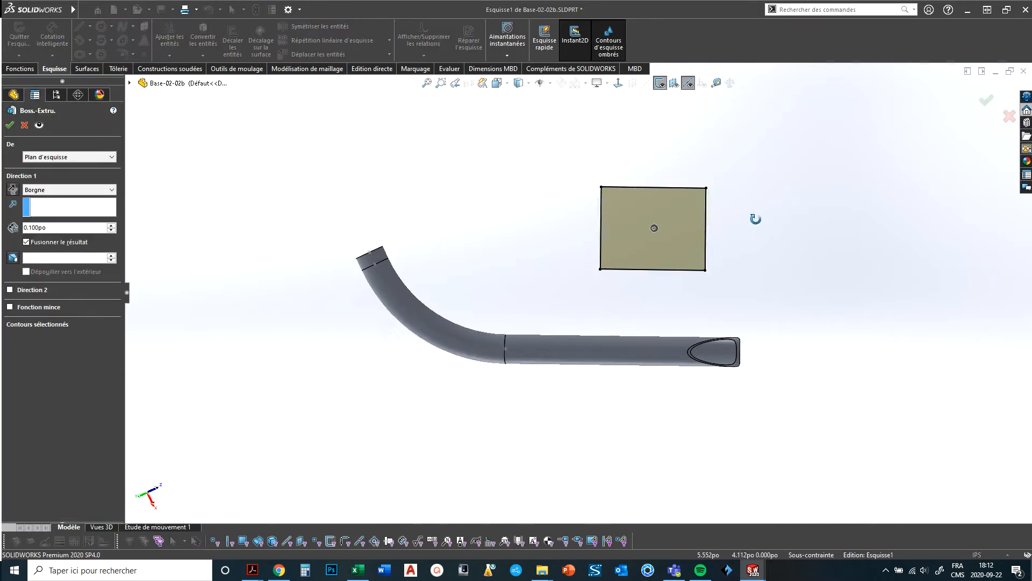
pyautogui.moveTo(756, 219); pyautogui.dragTo(684, 252, button='middle')
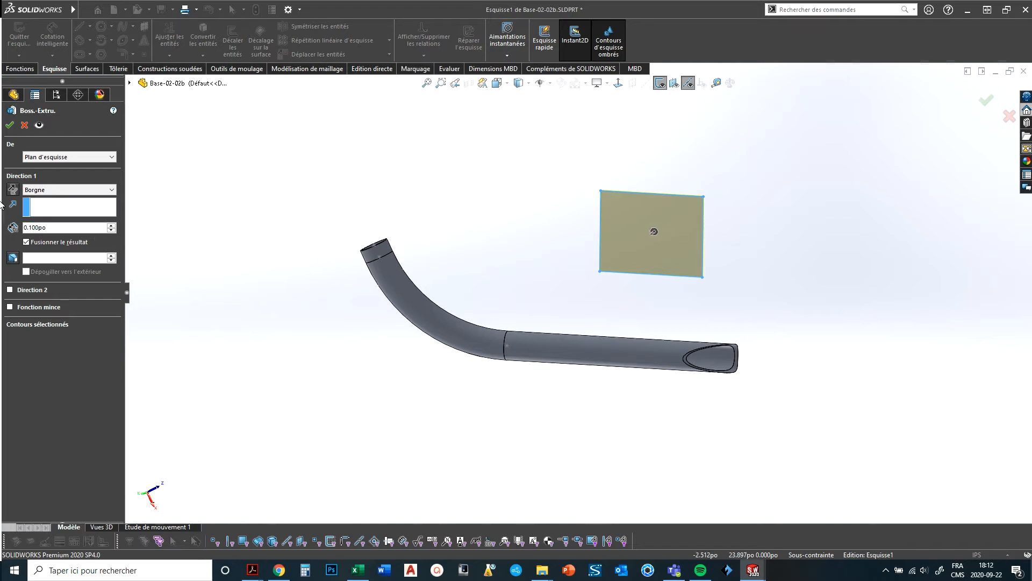
pyautogui.moveTo(655, 233); pyautogui.dragTo(892, 237)
pyautogui.press('Return')
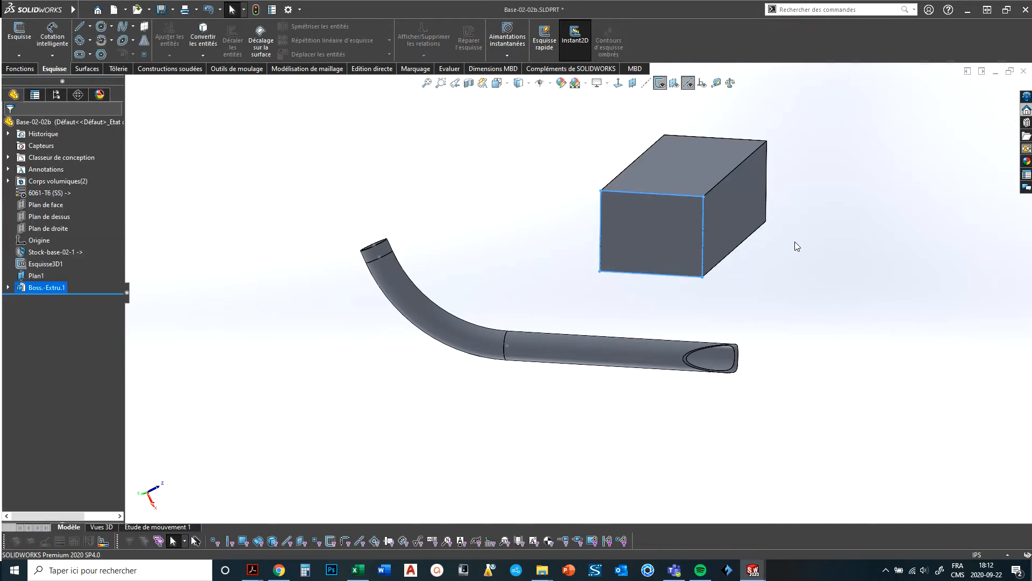
# Orient the view normal to the block's rectangular end face with its adjoining long face upward
pyautogui.moveTo(795, 241); pyautogui.dragTo(708, 325, button='middle')
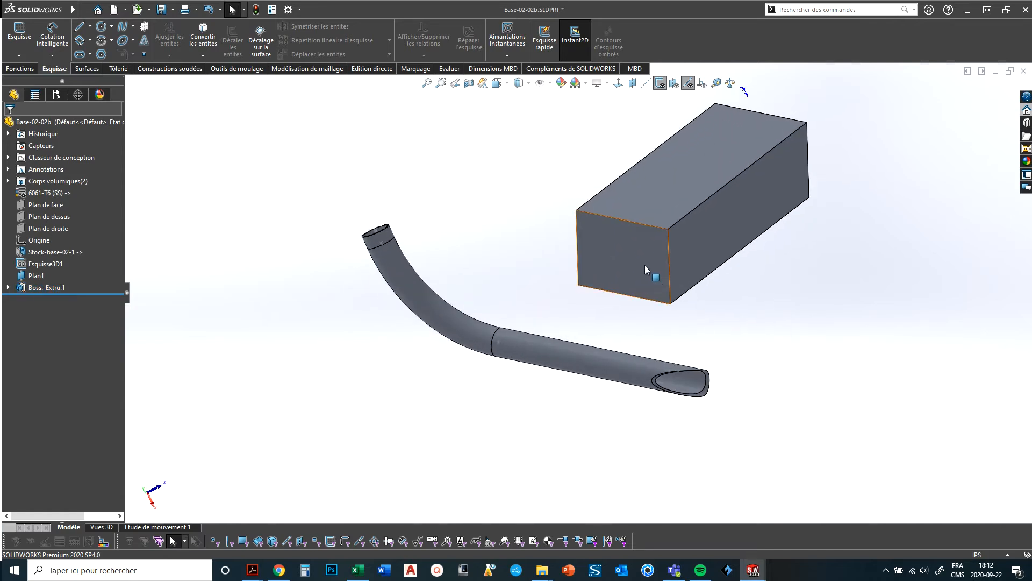
pyautogui.click(621, 261)
pyautogui.keyDown('ctrl'); pyautogui.click(625, 200); pyautogui.keyUp('ctrl')
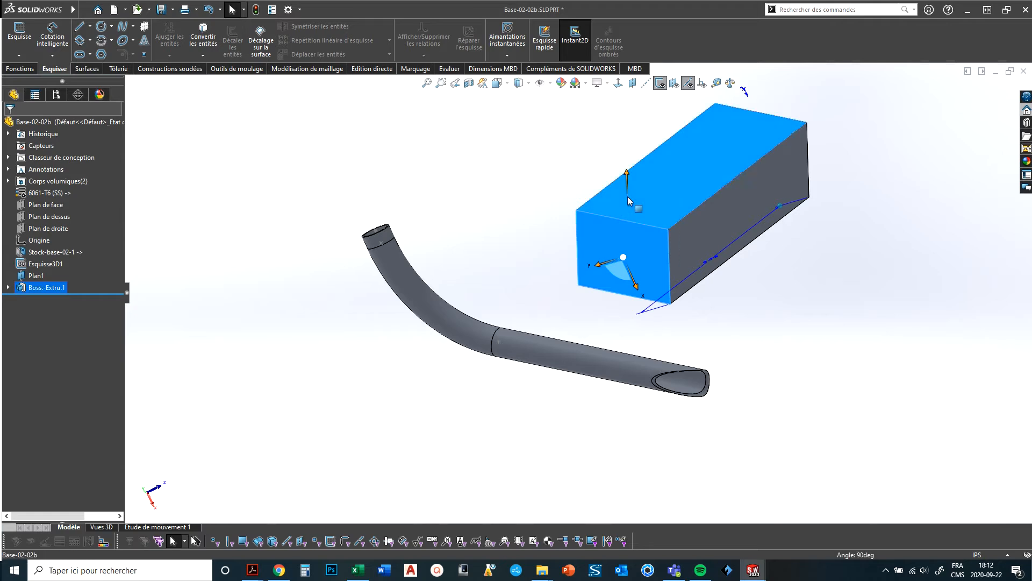
pyautogui.click(618, 84)
pyautogui.click(718, 247)
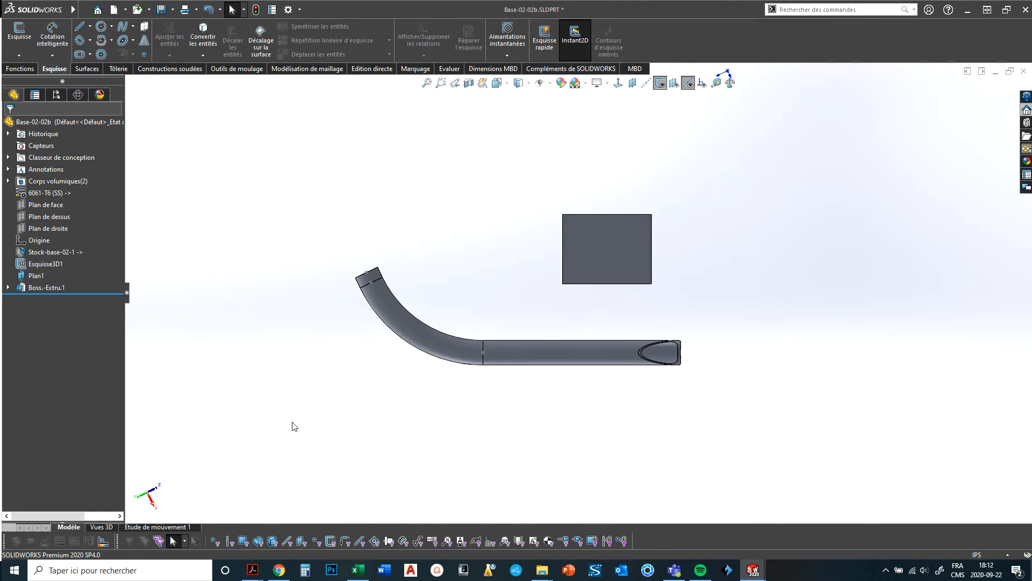
# Show the part in its existing standard front view, then orbit back toward the block's end face
pyautogui.press('space')
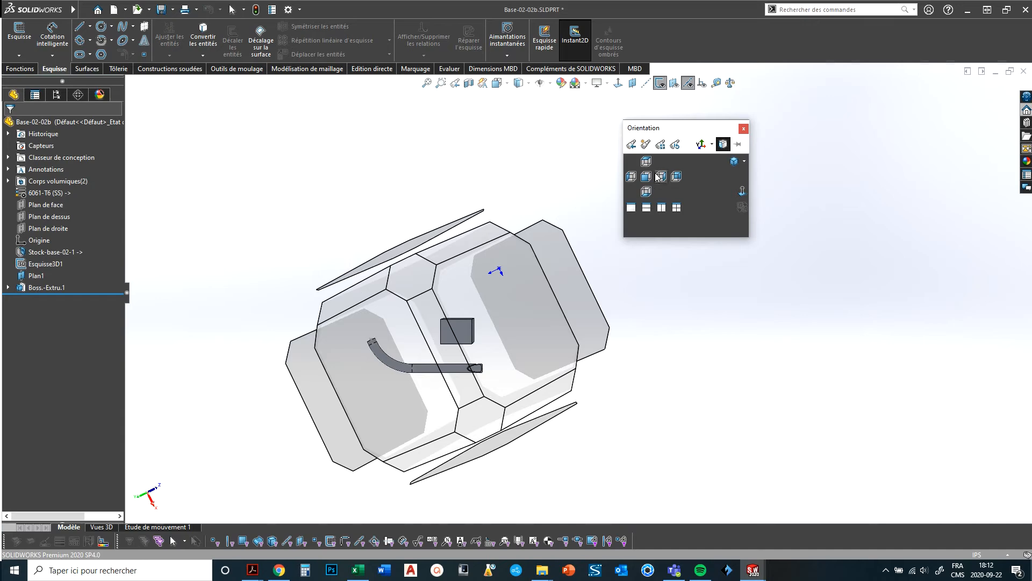
pyautogui.click(646, 177)
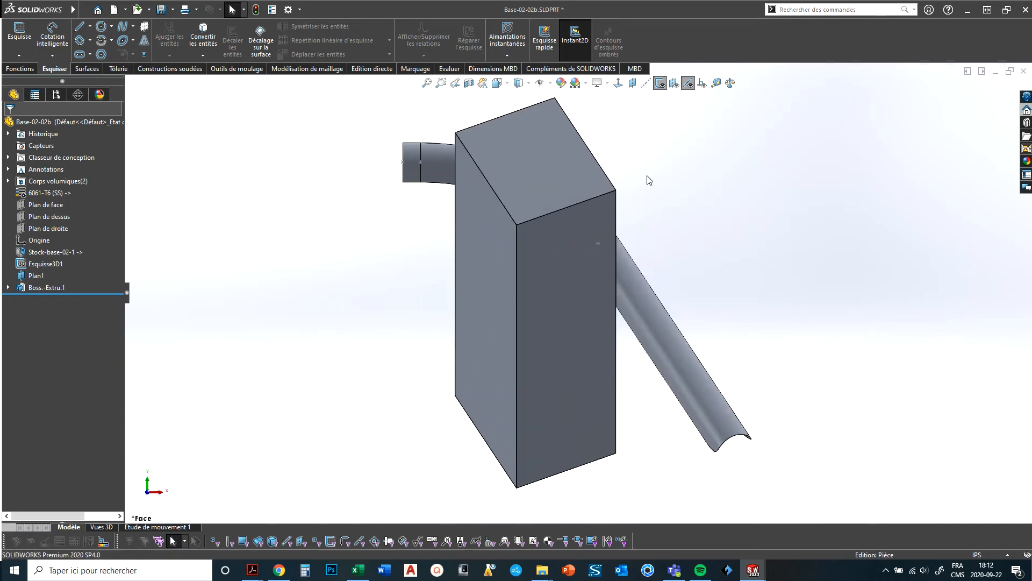
pyautogui.moveTo(550, 340); pyautogui.dragTo(679, 241, button='middle')
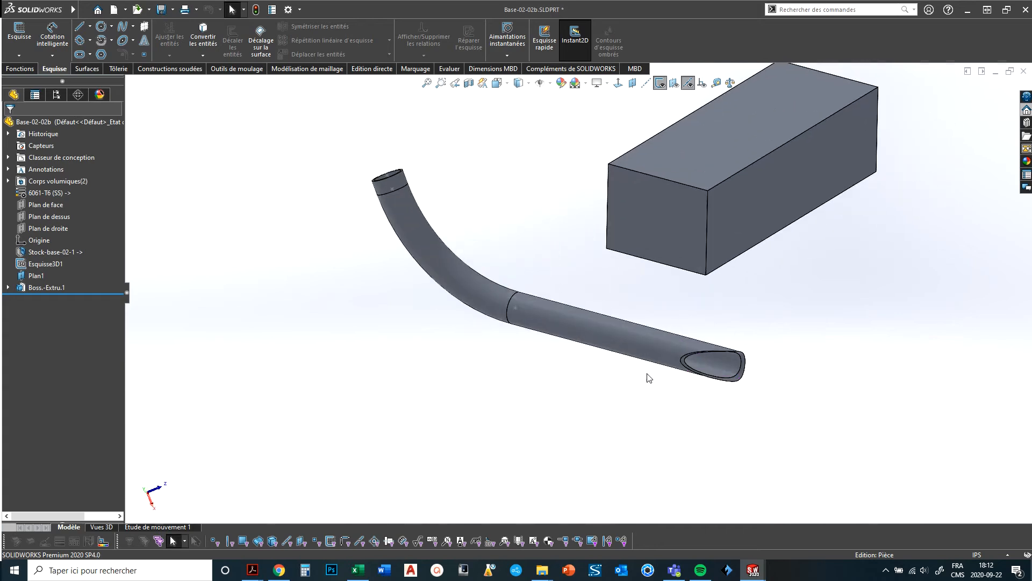
# Square the view to the block's end face again, using the adjoining long face as the upward direction
pyautogui.click(678, 239)
pyautogui.keyDown('ctrl'); pyautogui.click(680, 121); pyautogui.keyUp('ctrl')
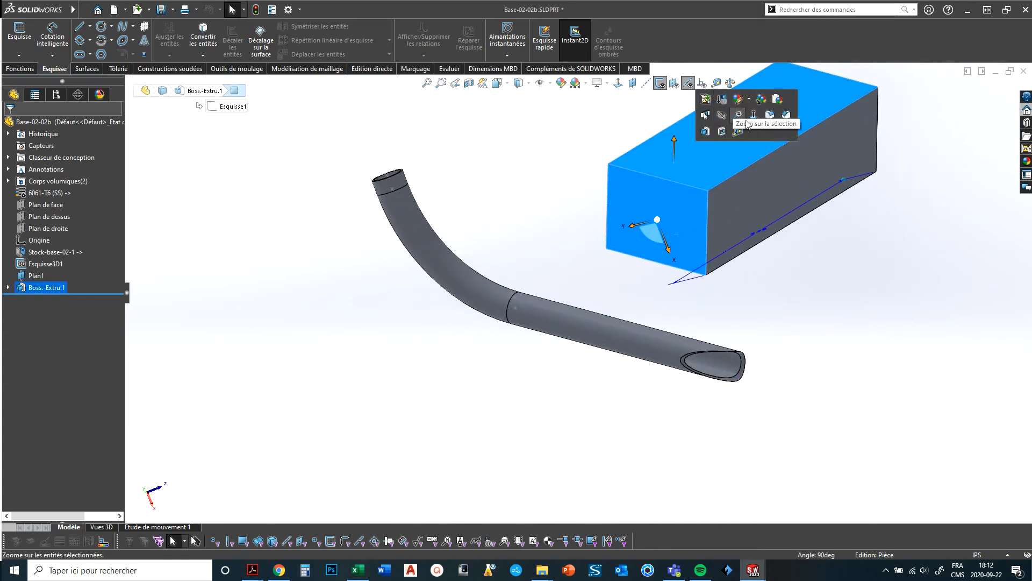
pyautogui.click(754, 114)
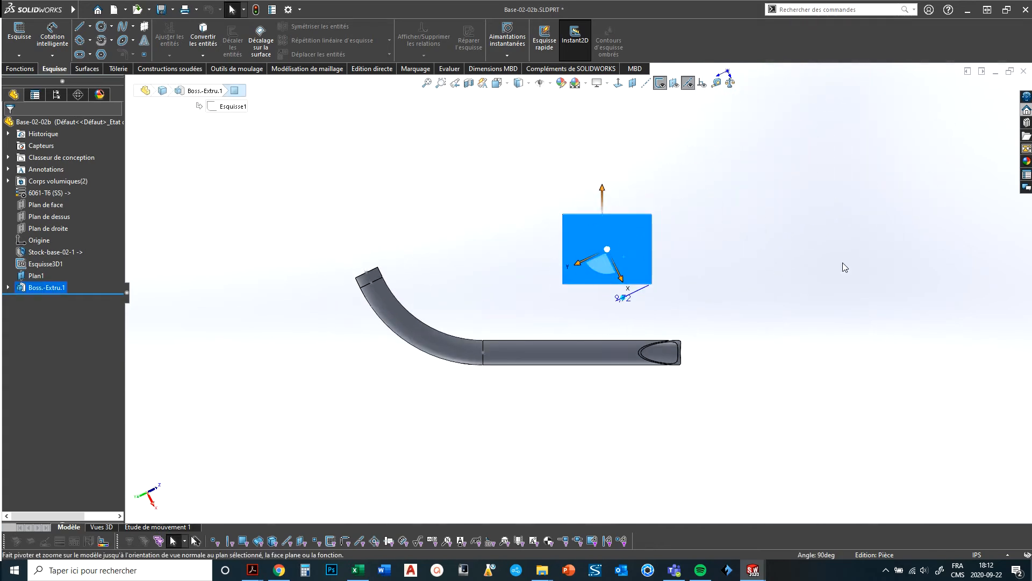
pyautogui.press('Escape')
# Redefine the standard front view from the current orientation, accepting the change to associated drawing views
pyautogui.press('space')
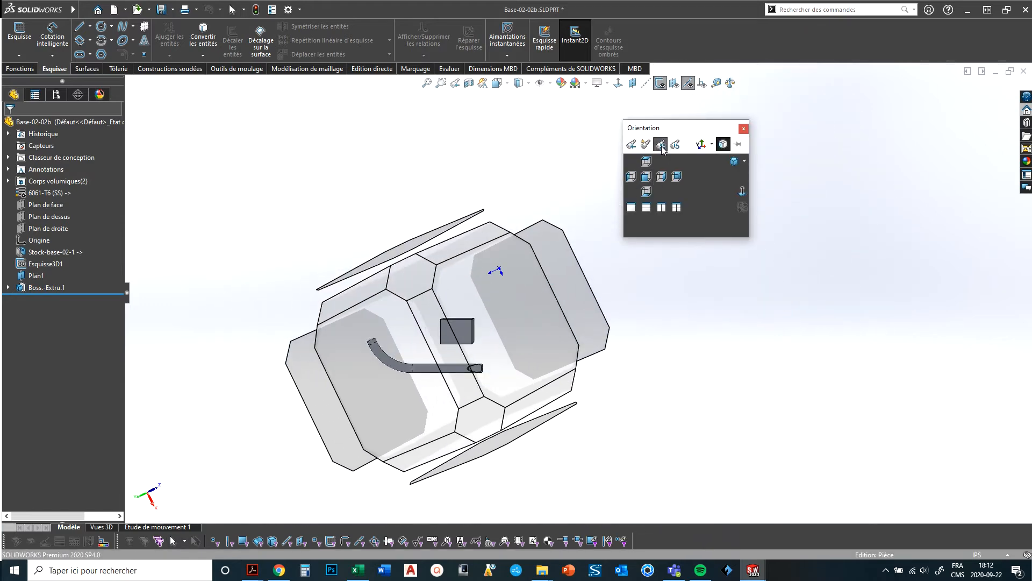
pyautogui.click(660, 145)
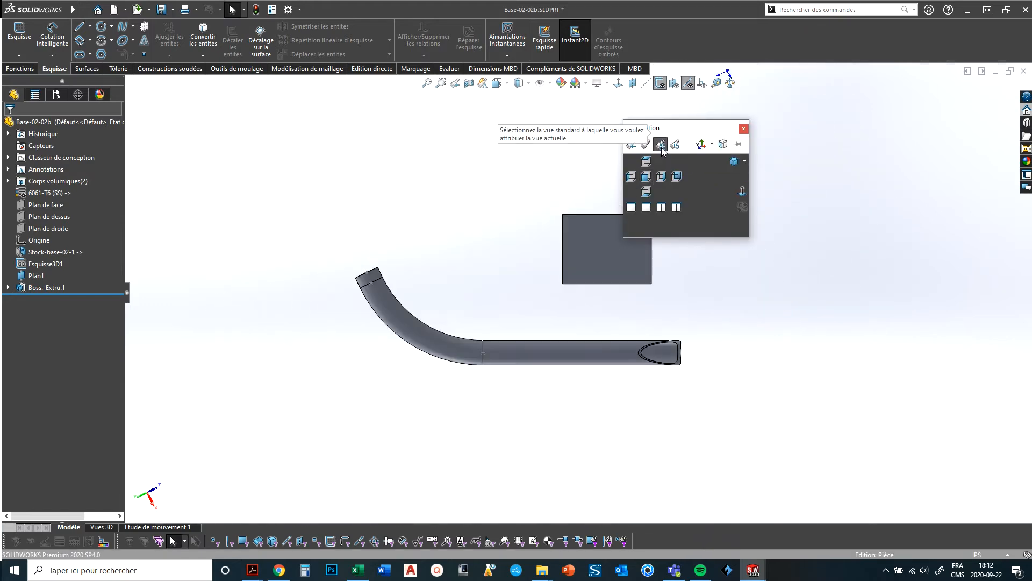
pyautogui.click(647, 177)
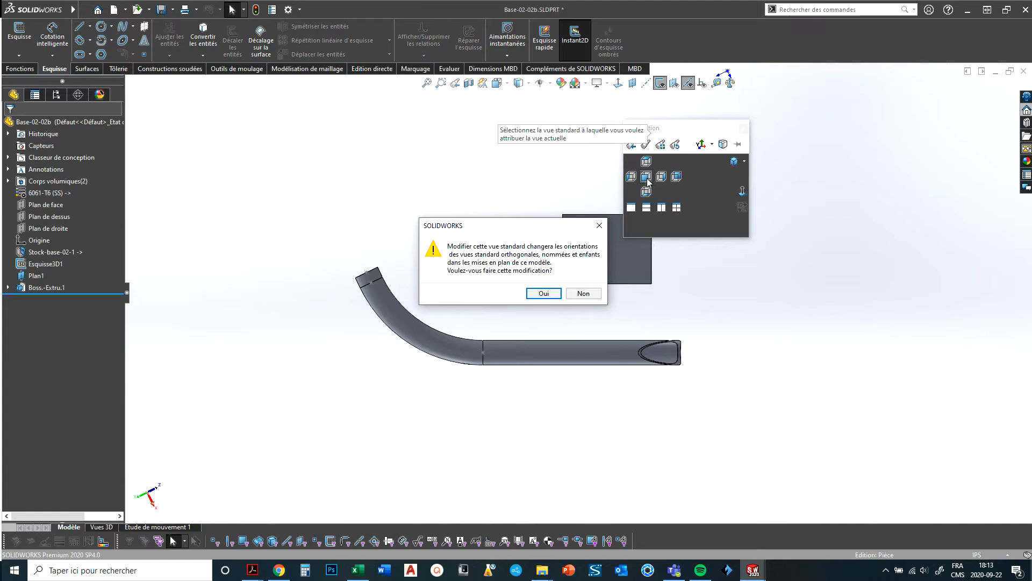
pyautogui.click(542, 293)
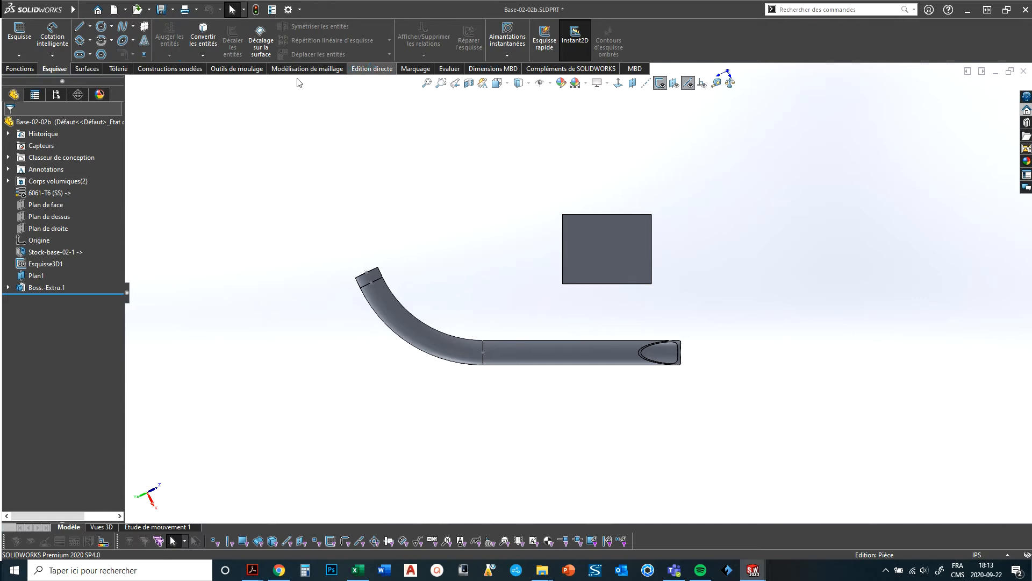
# Remove the helper block by keeping only the bent tube body, and show the part in its redefined front view
pyautogui.click(365, 72)
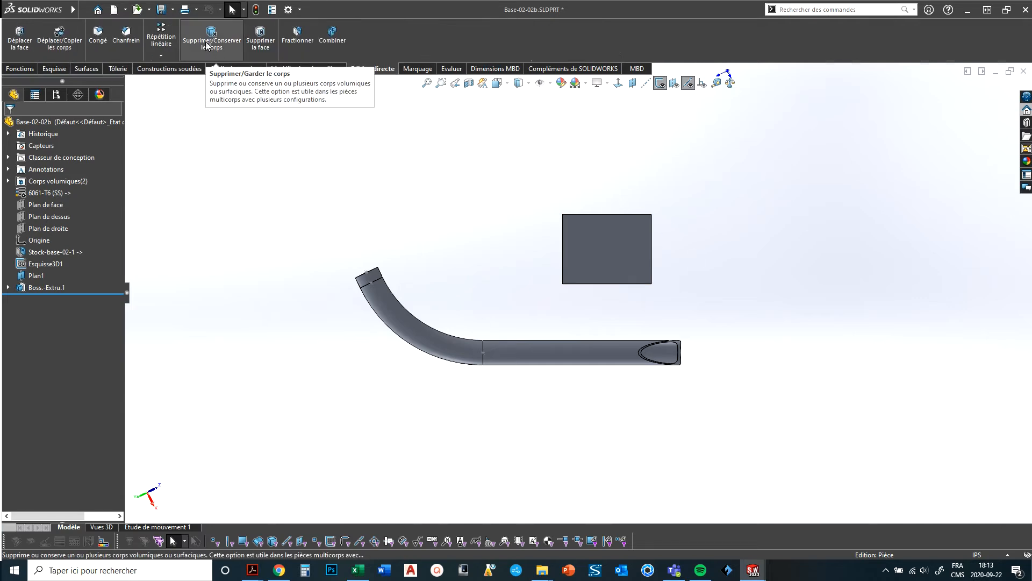
pyautogui.click(207, 44)
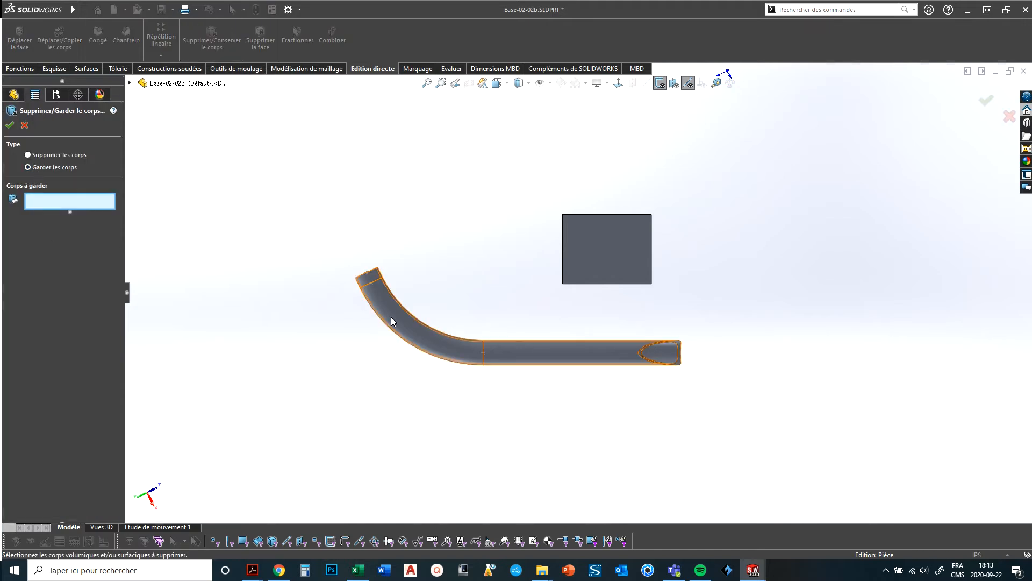
pyautogui.click(450, 352)
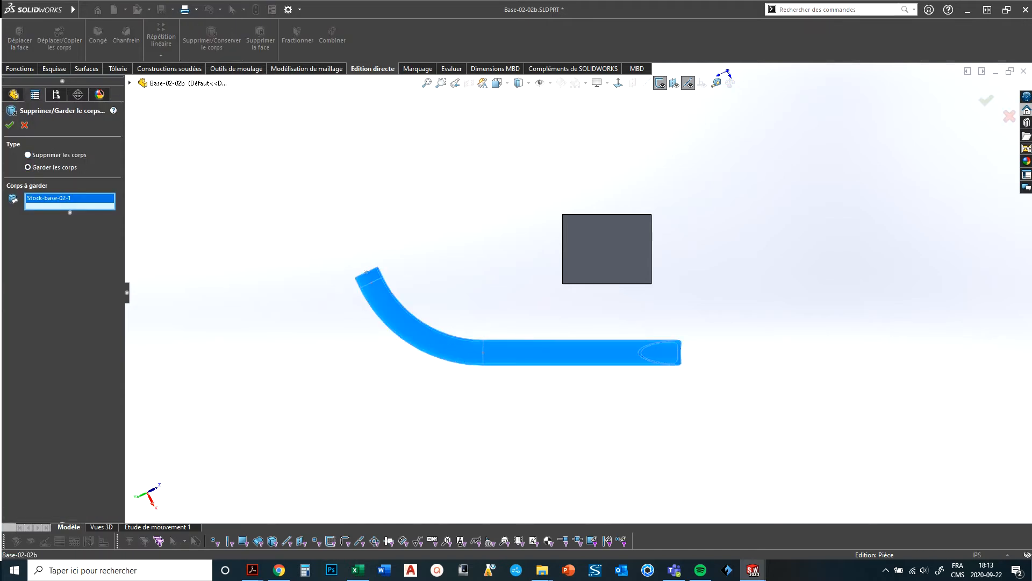
pyautogui.click(9, 125)
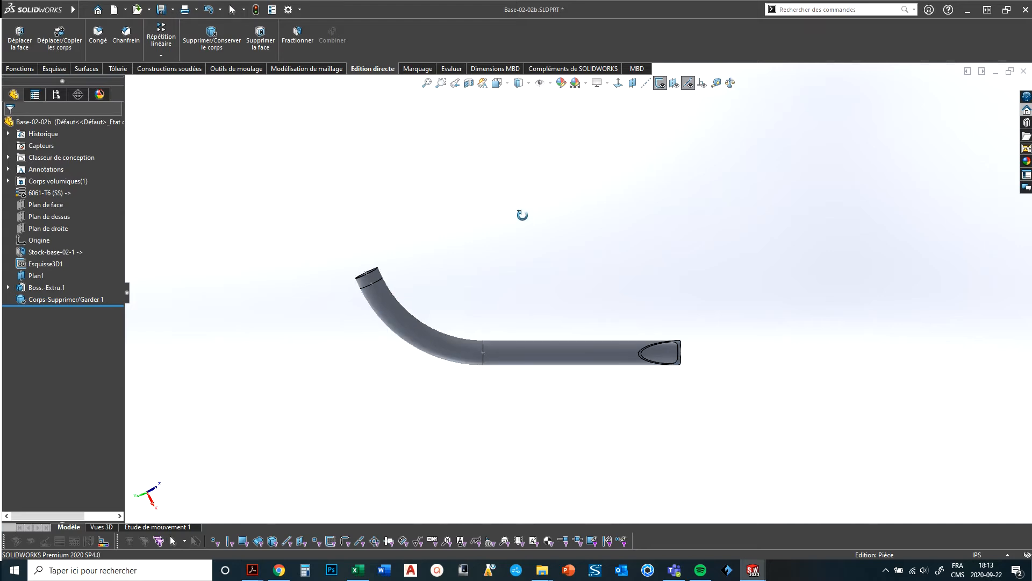
pyautogui.moveTo(679, 244); pyautogui.dragTo(677, 302, button='middle')
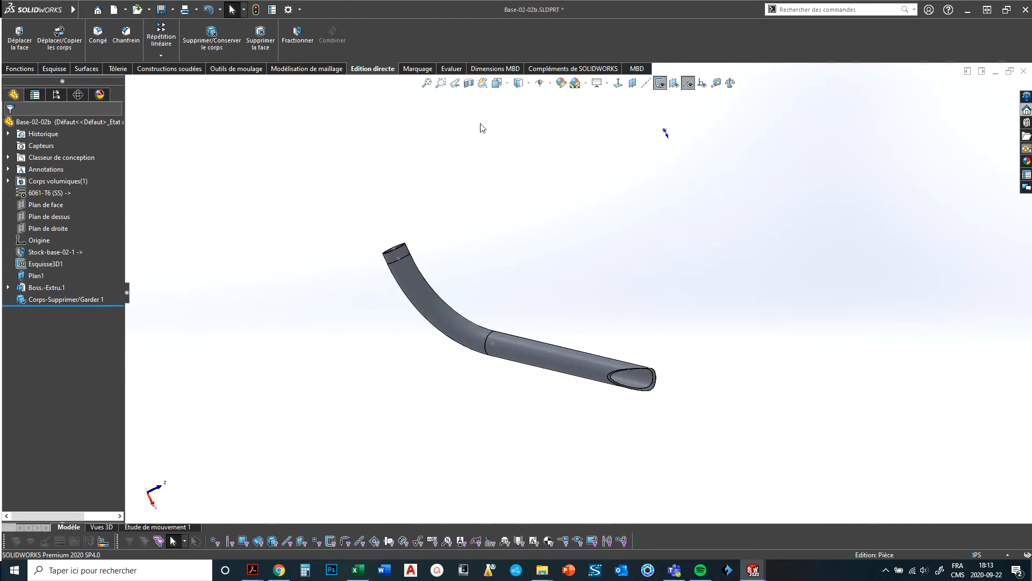
pyautogui.hotkey('ctrl', '1')
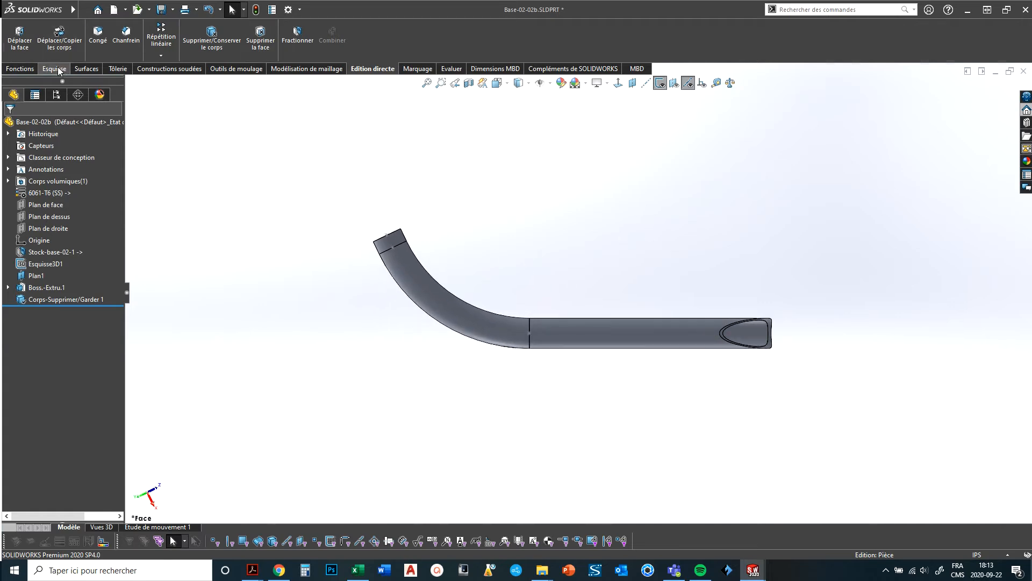
# Create a drawing from the part using the Kontrast-A-paysage template in the SW-Standard set
pyautogui.click(78, 9)
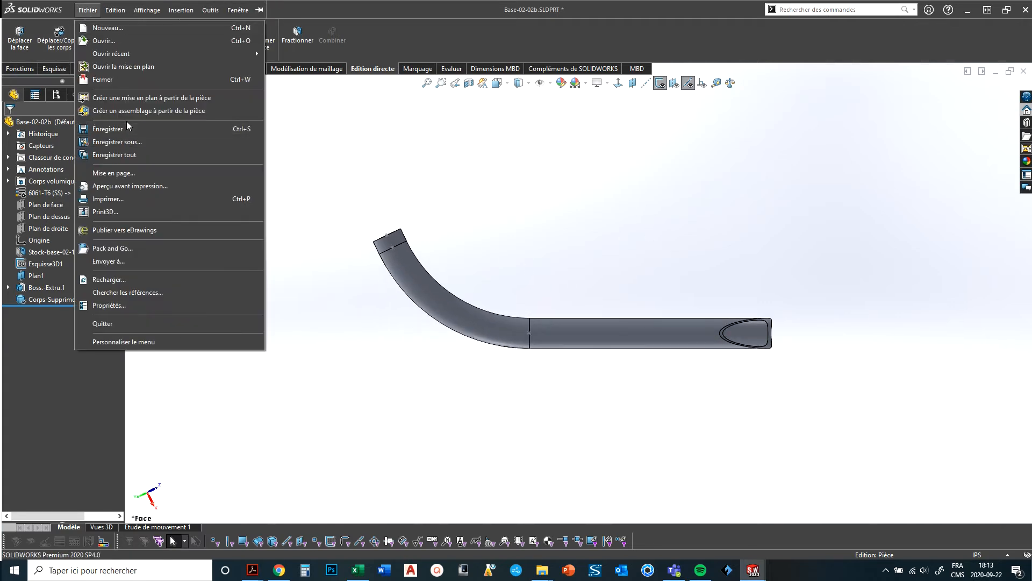
pyautogui.click(127, 100)
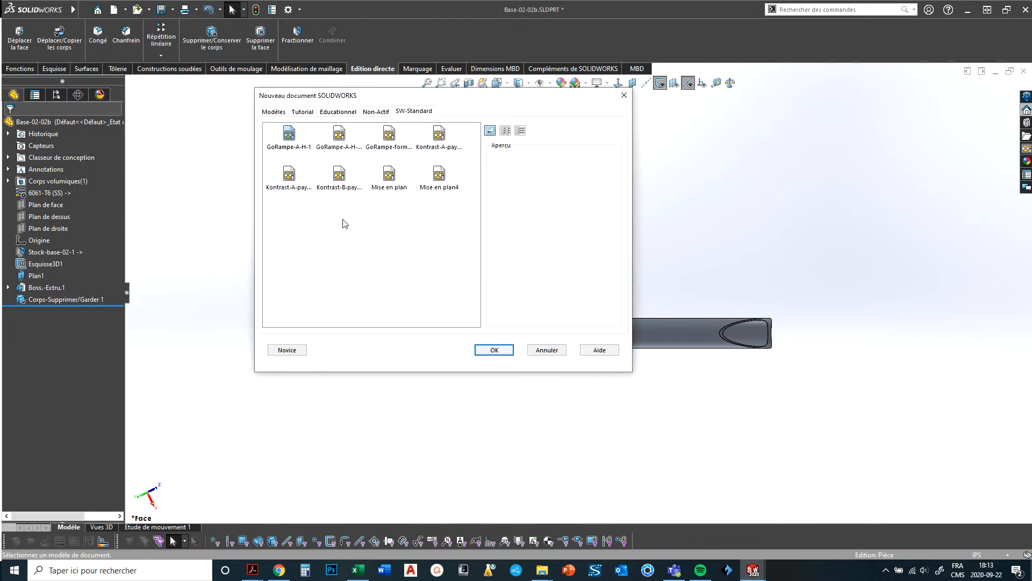
pyautogui.click(288, 176)
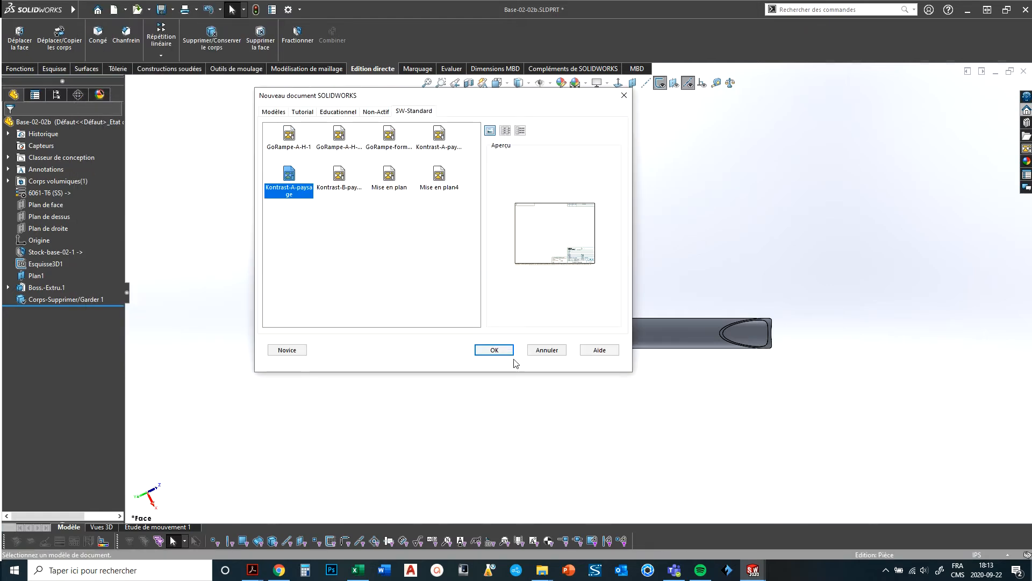
pyautogui.click(497, 351)
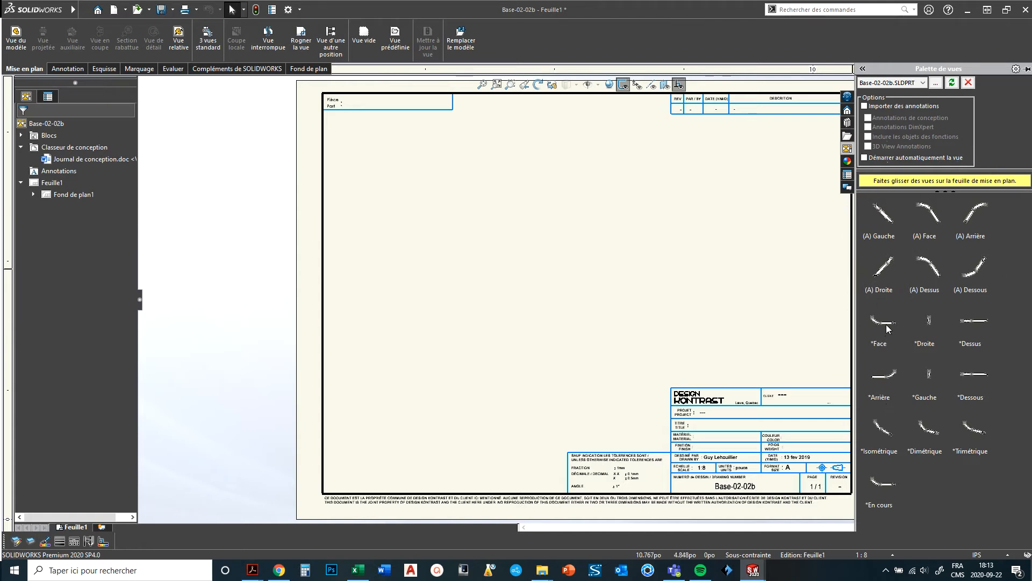
# Place the tube's front view in the lower middle of the sheet and project a side view to its left
pyautogui.moveTo(886, 326)
pyautogui.mouseDown()
pyautogui.moveTo(742, 332)
pyautogui.moveTo(673, 321)
pyautogui.moveTo(653, 301)
pyautogui.moveTo(673, 290)
pyautogui.moveTo(589, 323)
pyautogui.moveTo(588, 338)
pyautogui.mouseUp()
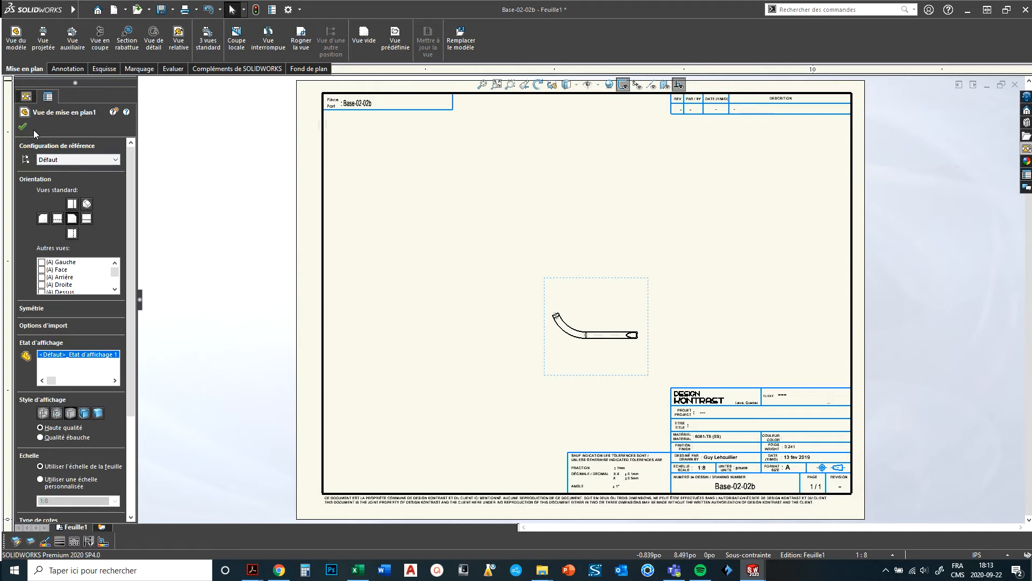
pyautogui.click(23, 127)
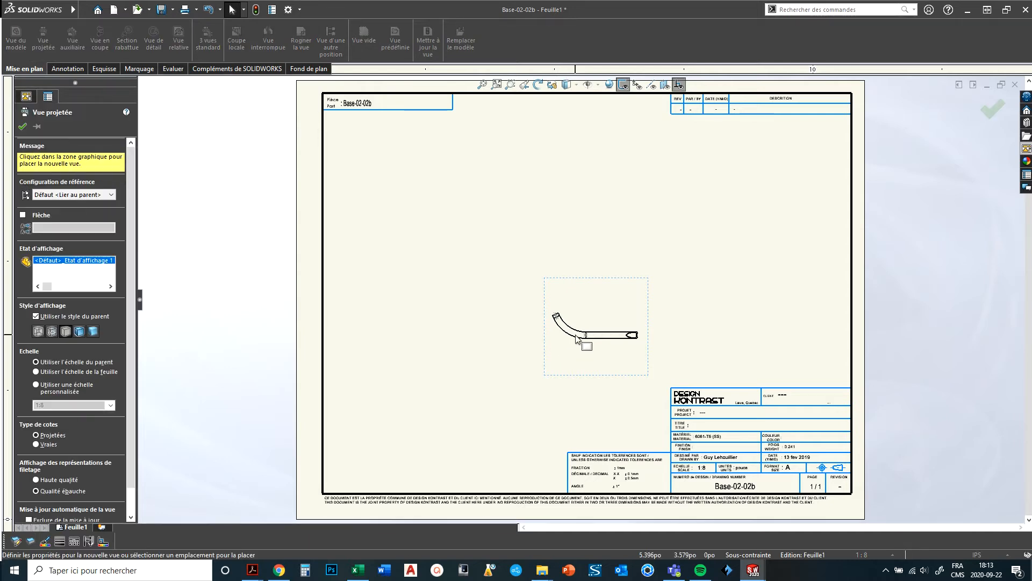
pyautogui.click(498, 329)
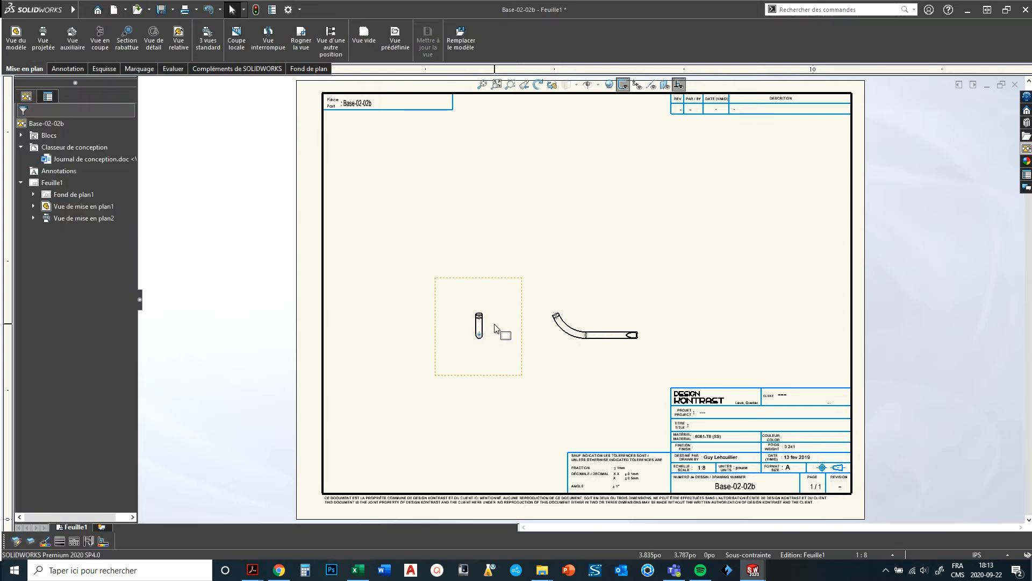
# Project another view from the side view and place it directly above
pyautogui.click(498, 329)
pyautogui.rightClick(496, 329)
pyautogui.click(535, 205)
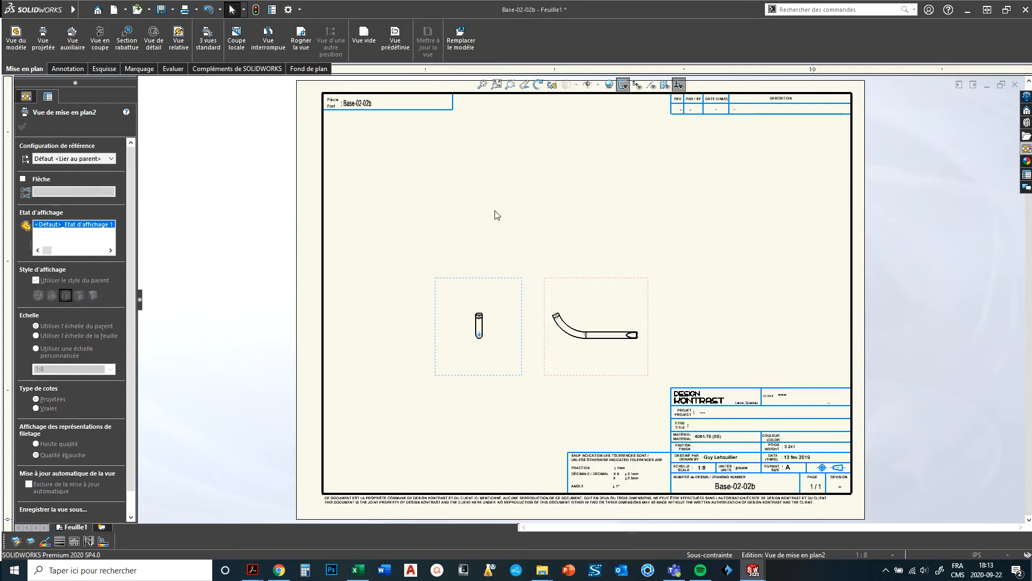
pyautogui.press('Escape')
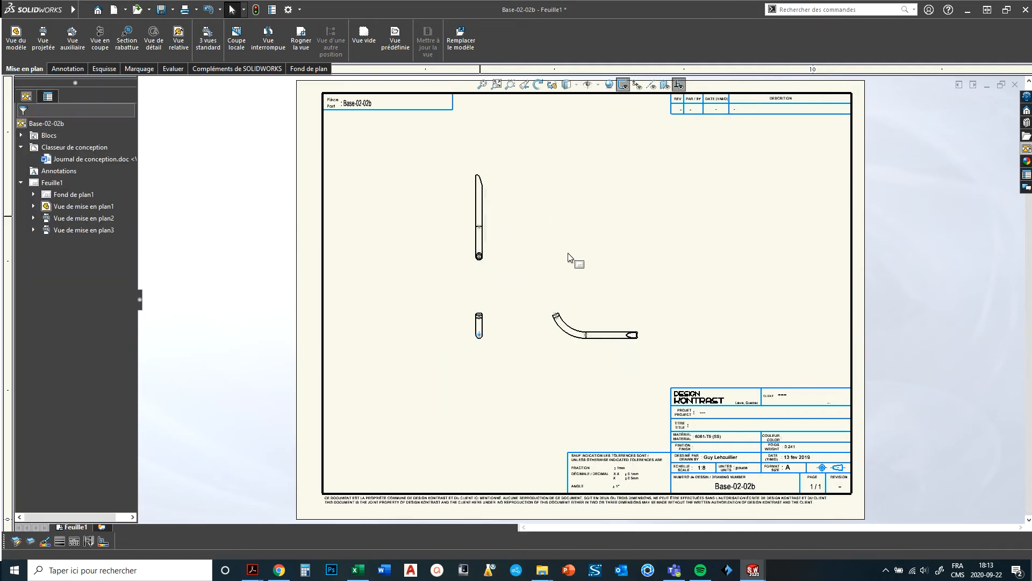
# Project an isometric view from the front view and place it in the upper-right area of the sheet
pyautogui.scroll(3, 613, 355)
pyautogui.moveTo(550, 349); pyautogui.dragTo(535, 413, button='middle')
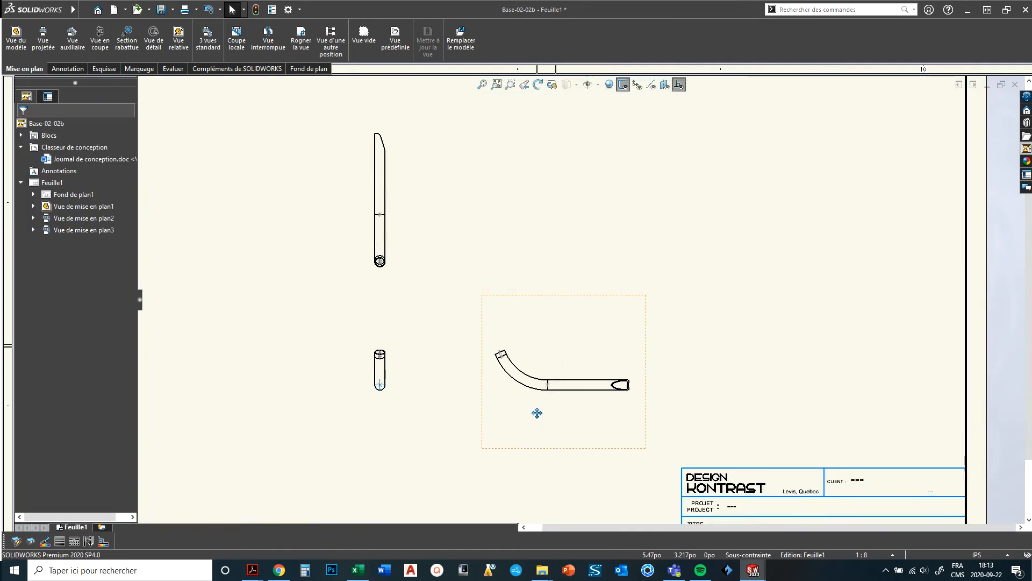
pyautogui.click(585, 366)
pyautogui.rightClick(588, 361)
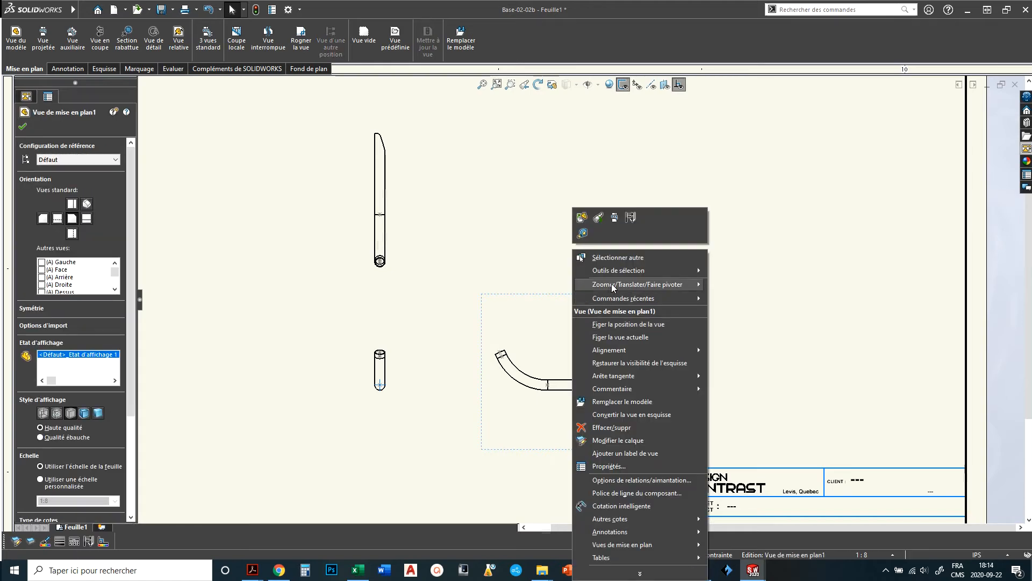
pyautogui.click(614, 218)
pyautogui.click(753, 188)
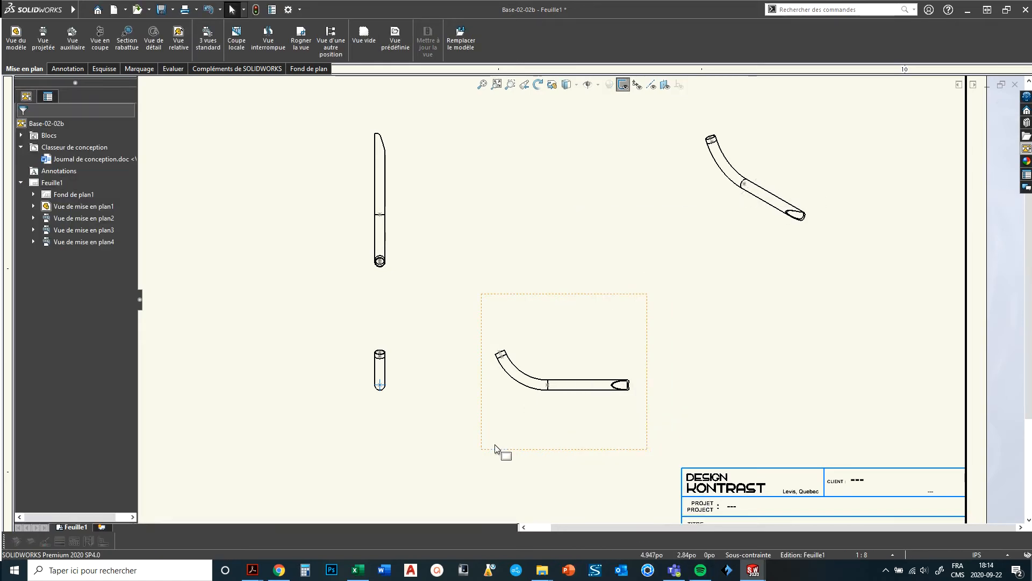
# Set the scale of sheet Feuille1 to 1:4 in the sheet properties
pyautogui.press('f')
pyautogui.rightClick(70, 533)
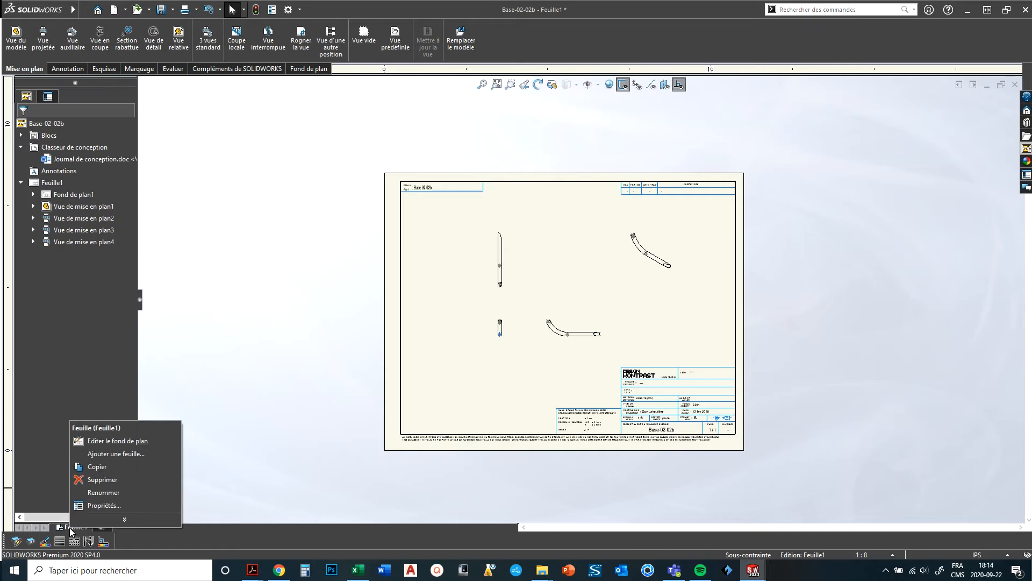
pyautogui.click(91, 508)
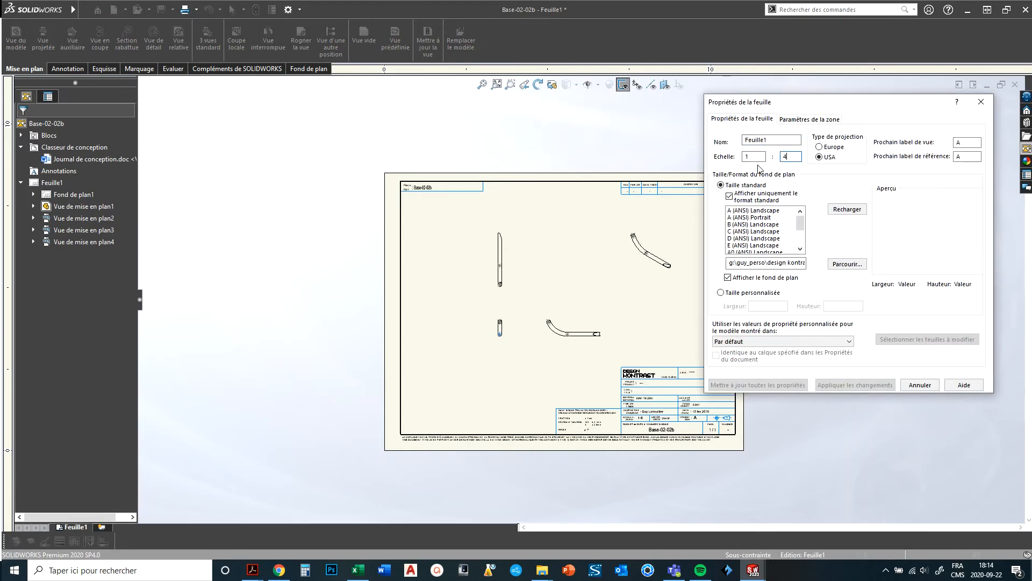
pyautogui.write('4')
pyautogui.press('Return')
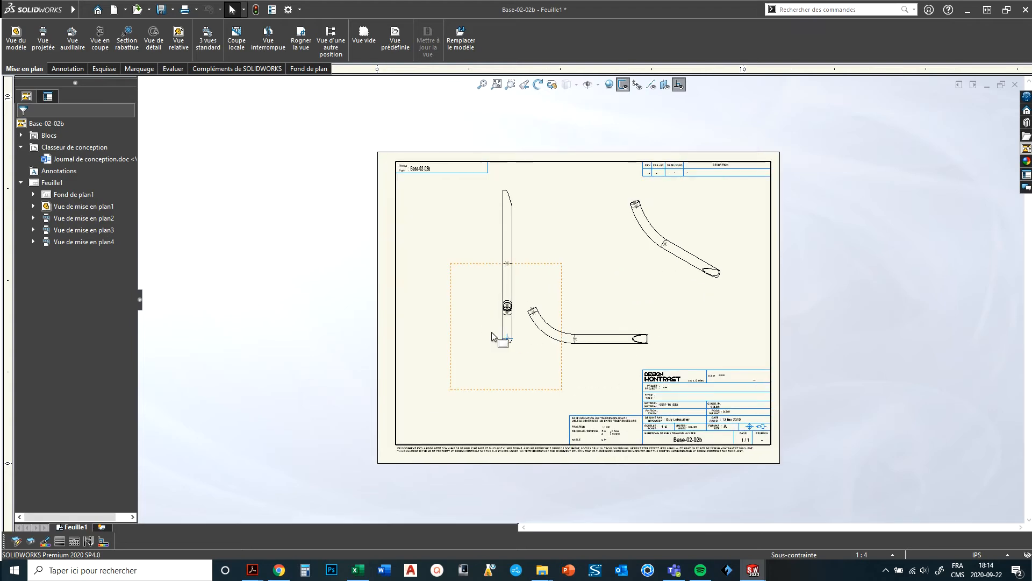
# Shift the side view with its upper projection farther left, and lower the front view so the views no longer overlap
pyautogui.moveTo(513, 325); pyautogui.dragTo(485, 348)
pyautogui.moveTo(598, 345); pyautogui.dragTo(598, 362)
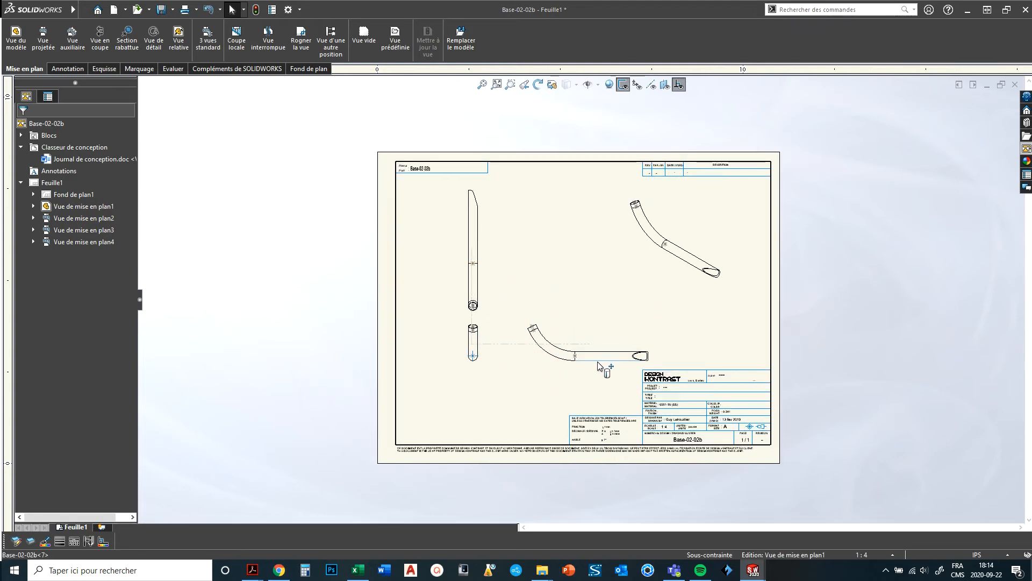
pyautogui.press('f')
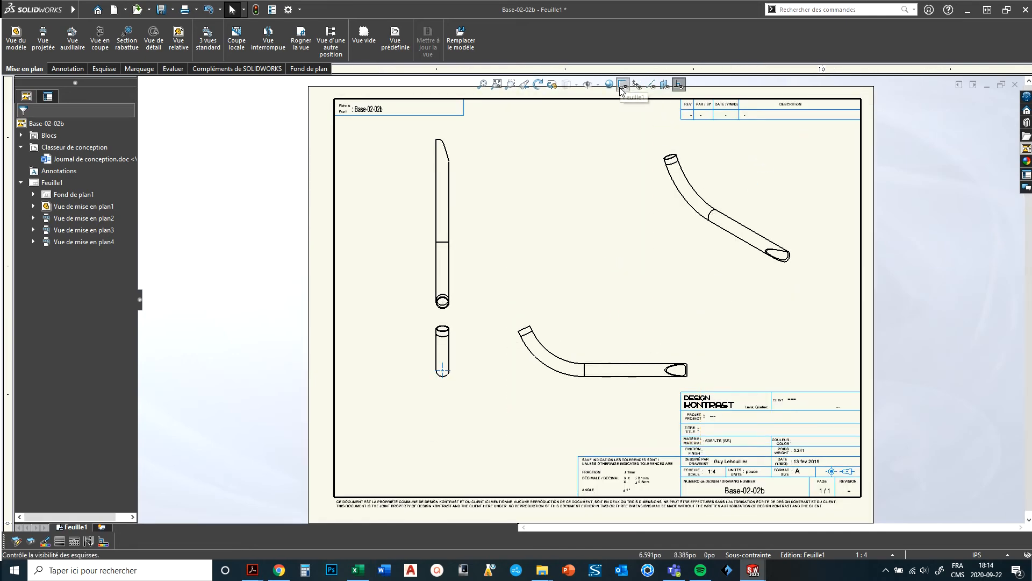
# Dimension the outer bend radius in the front view, placing the text below the curve
pyautogui.moveTo(678, 270); pyautogui.dragTo(533, 299, button='middle')
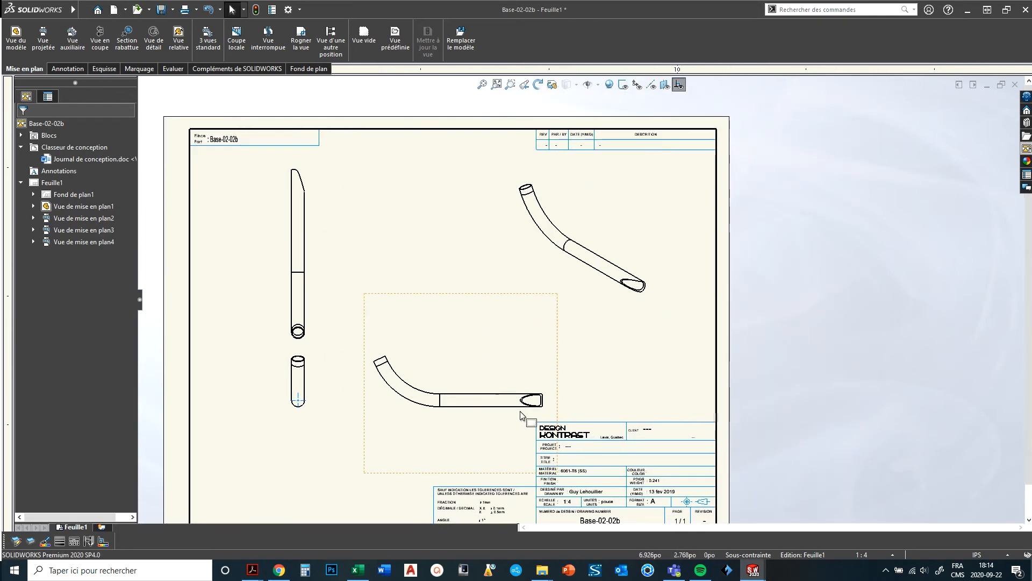
pyautogui.scroll(-2, 522, 416)
pyautogui.click(67, 68)
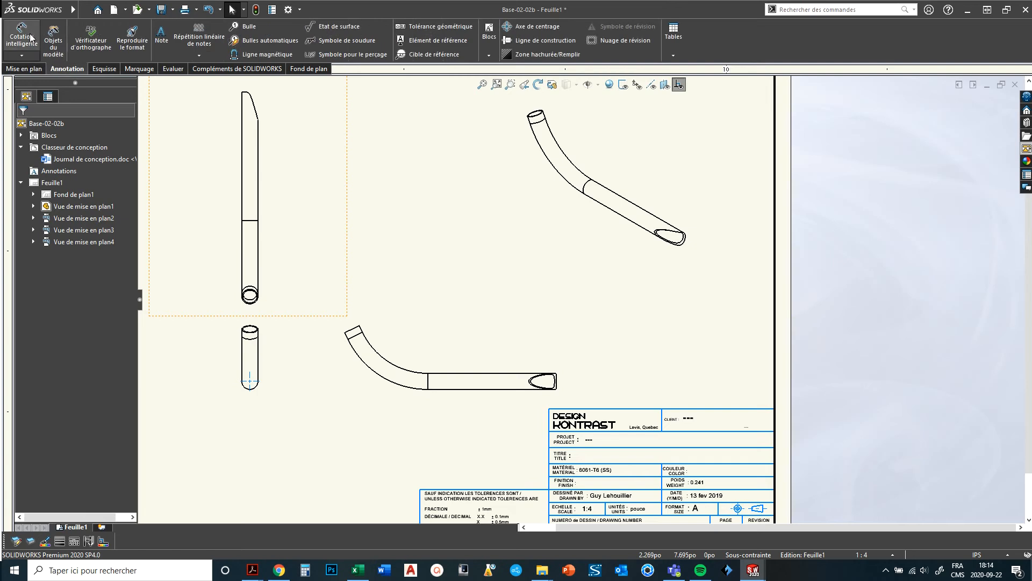
pyautogui.click(378, 376)
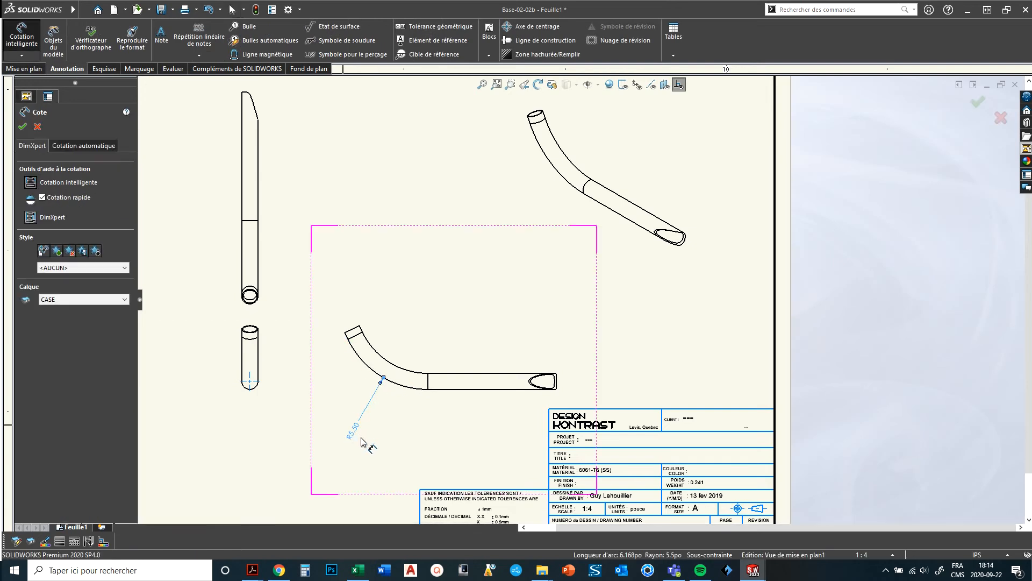
pyautogui.click(362, 442)
pyautogui.scroll(3, 361, 476)
pyautogui.scroll(-3, 350, 373)
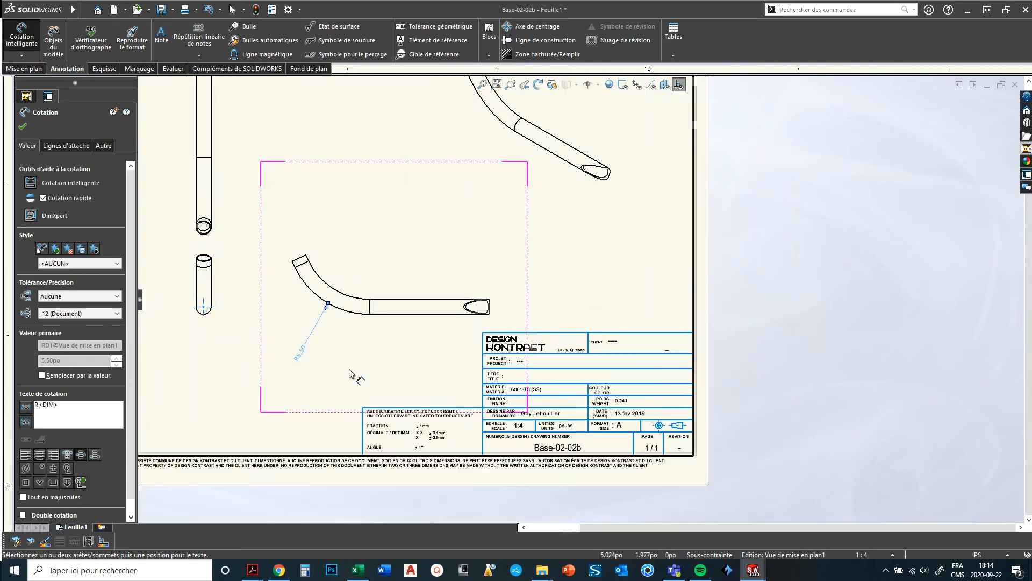
pyautogui.press('Escape')
pyautogui.scroll(-5, 398, 260)
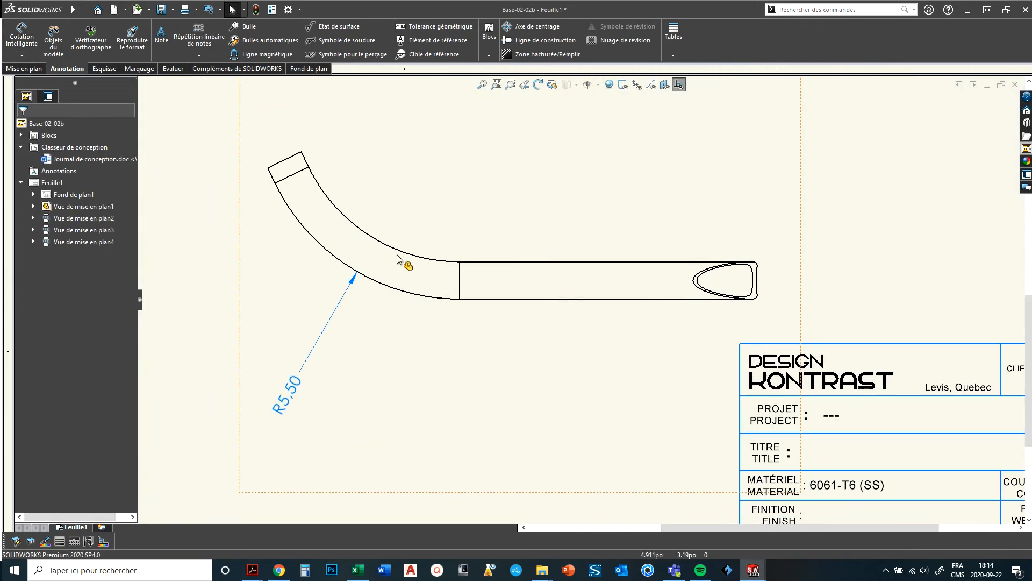
pyautogui.scroll(2, 334, 151)
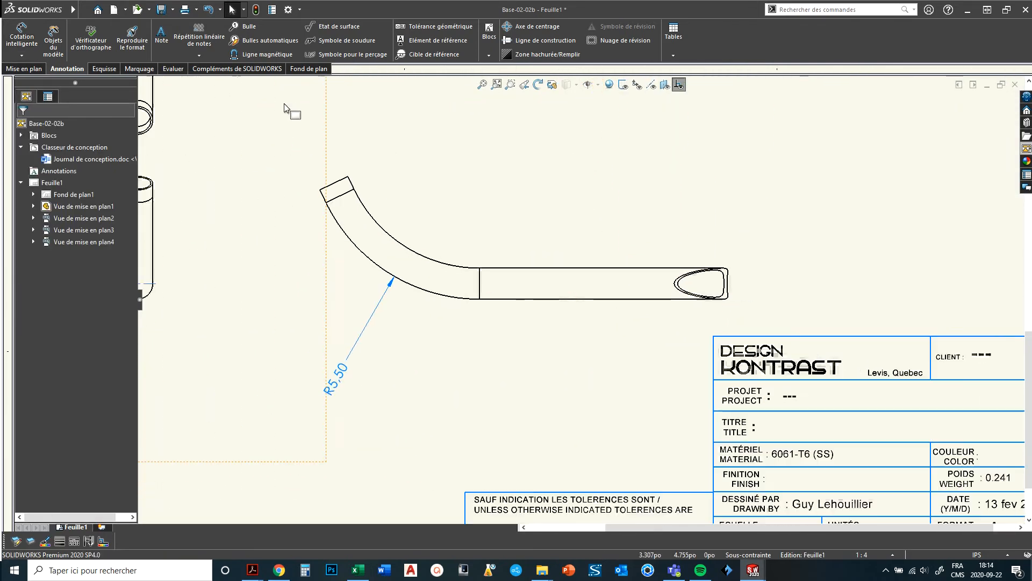
# Dimension the angle between the straight tube's upper edge and its bent end in the front view, placing the text above the bend
pyautogui.click(21, 38)
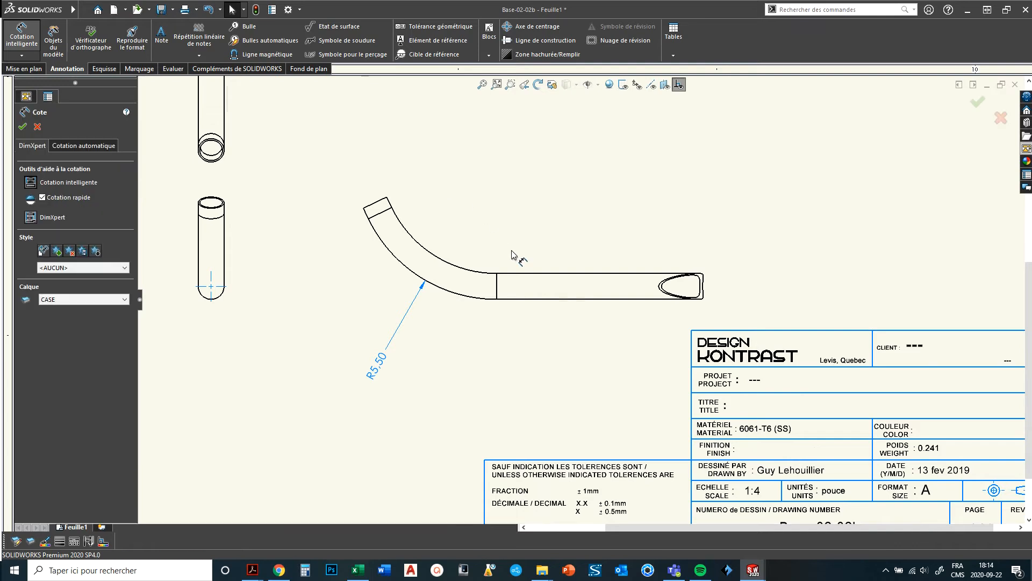
pyautogui.click(534, 274)
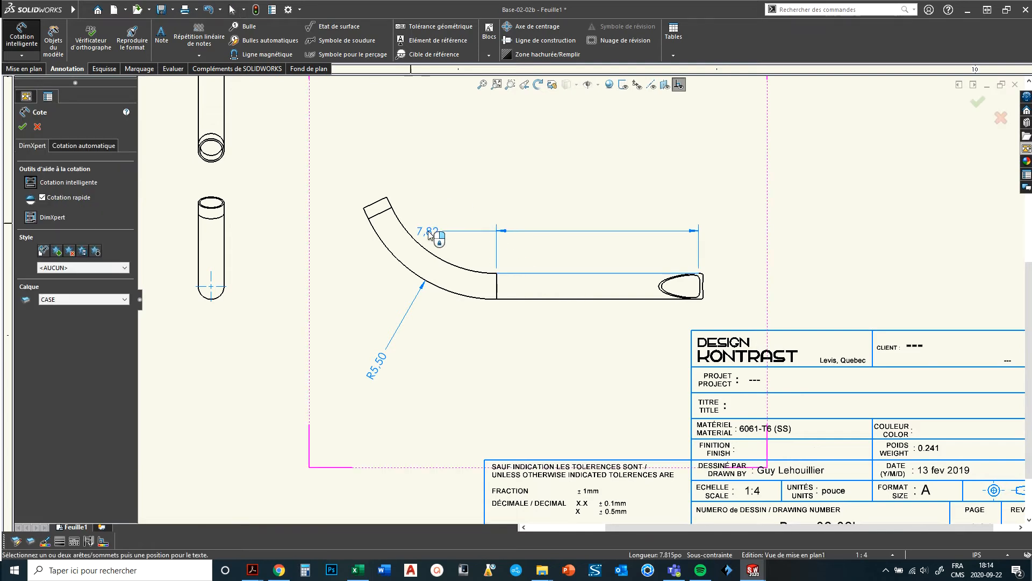
pyautogui.click(389, 201)
pyautogui.click(487, 187)
pyautogui.press('Escape')
pyautogui.scroll(2, 530, 334)
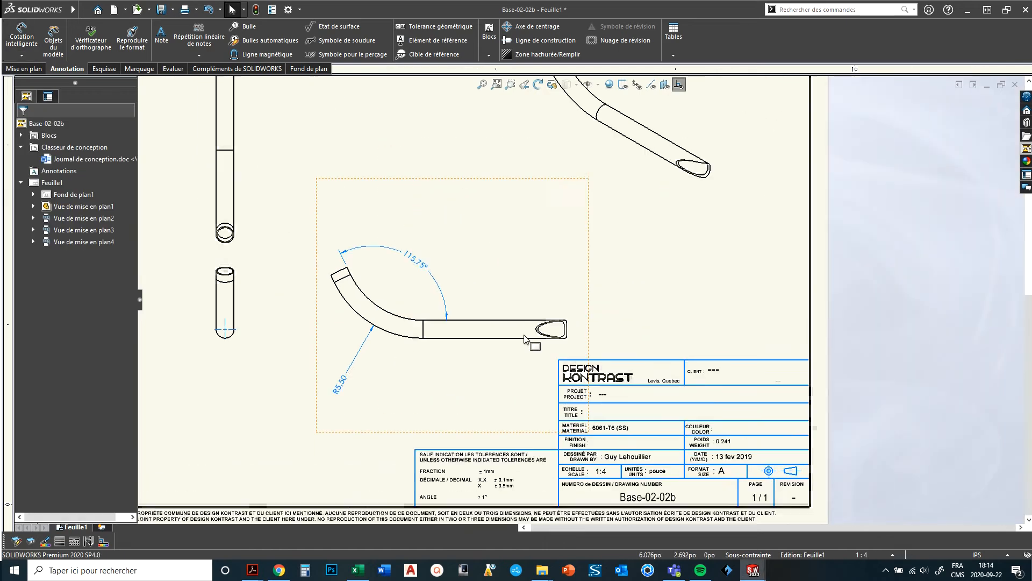
pyautogui.scroll(3, 525, 338)
pyautogui.scroll(-3, 461, 375)
pyautogui.scroll(2, 604, 293)
pyautogui.scroll(-1, 576, 338)
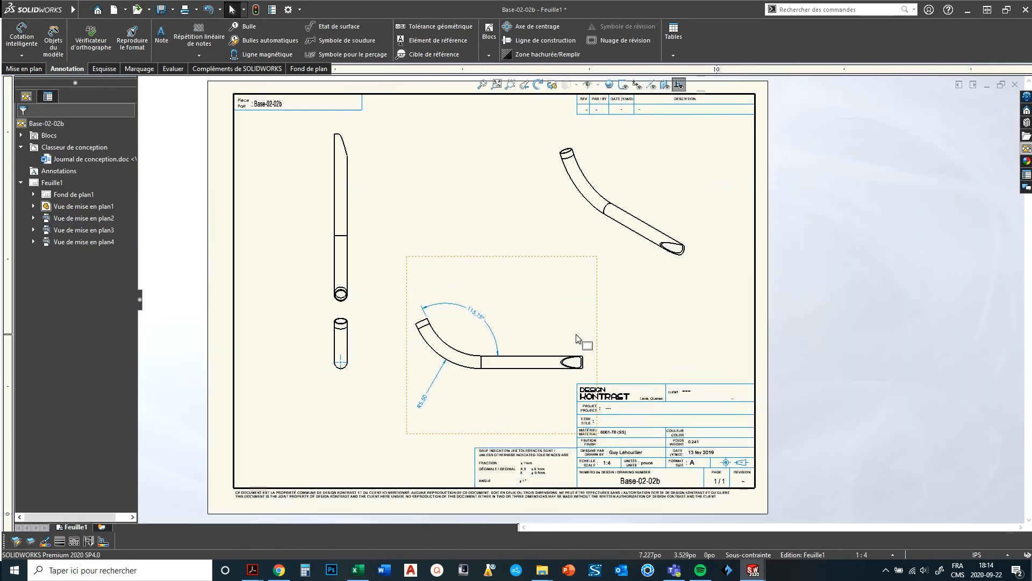
pyautogui.moveTo(690, 351); pyautogui.dragTo(766, 362, button='middle')
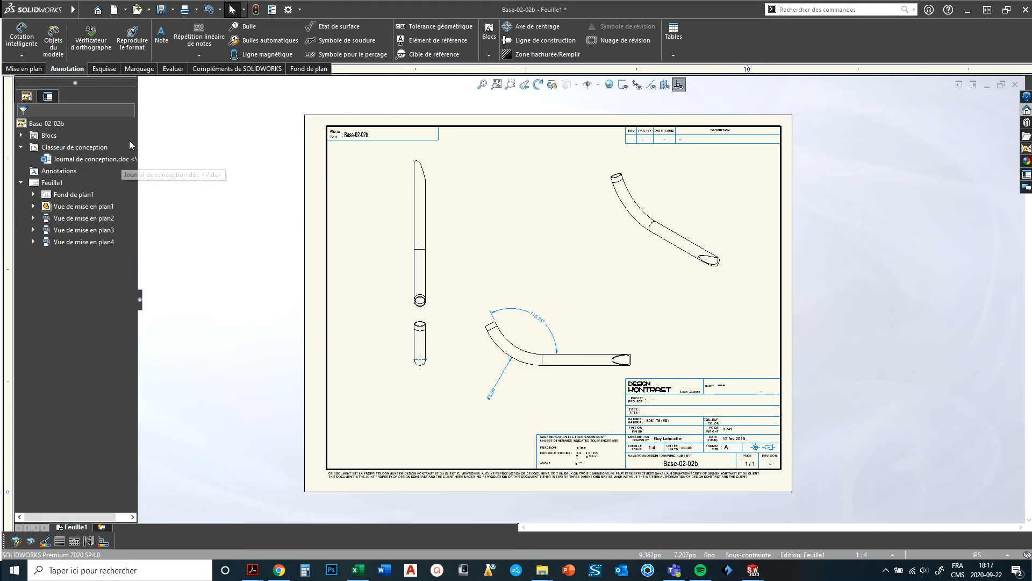
# Switch to the part Base-02-04 and restore all its standard view orientations to their defaults
pyautogui.click(24, 68)
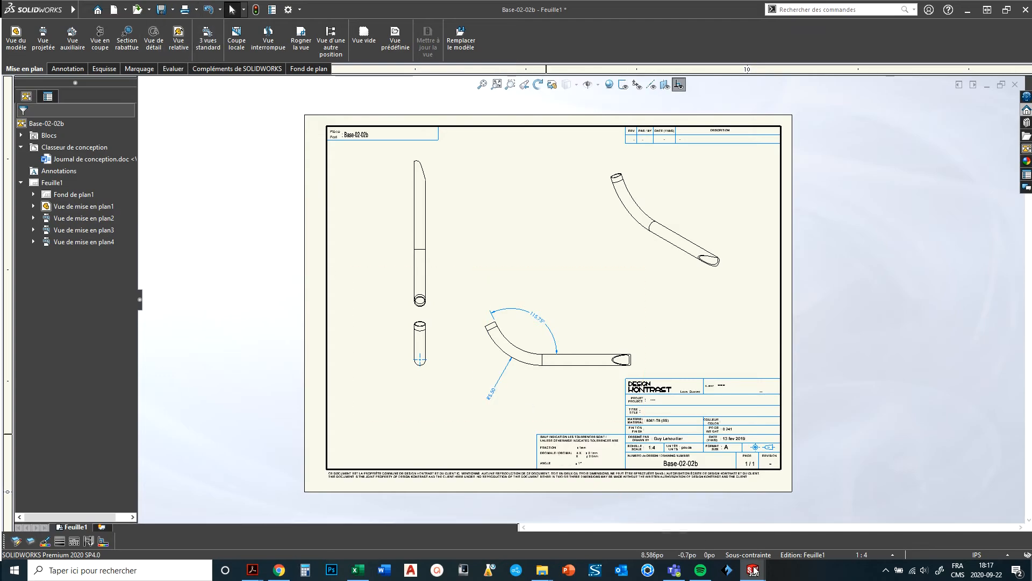
pyautogui.moveTo(753, 570)
pyautogui.moveTo(874, 545)
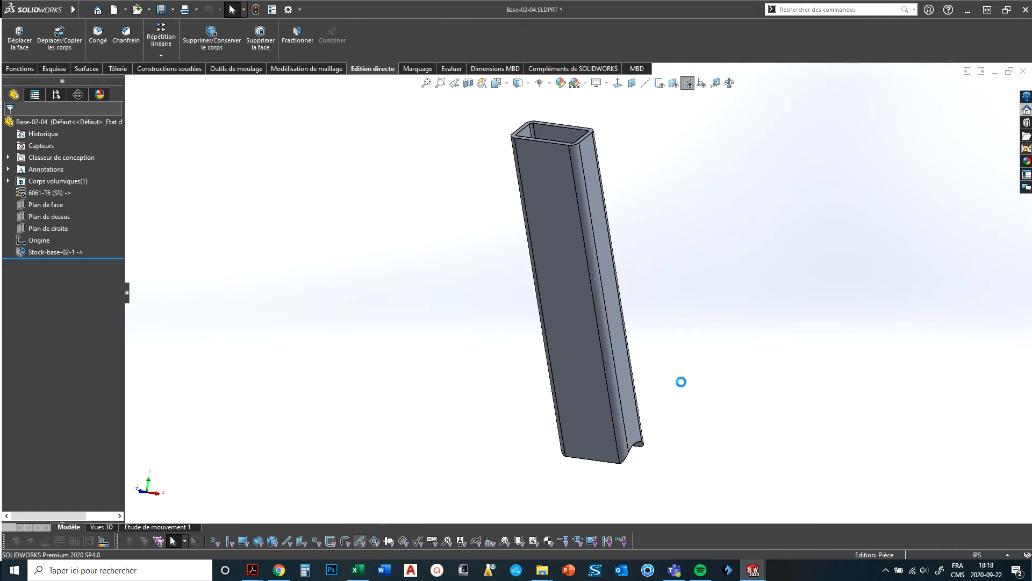
pyautogui.moveTo(680, 380); pyautogui.dragTo(649, 370, button='middle')
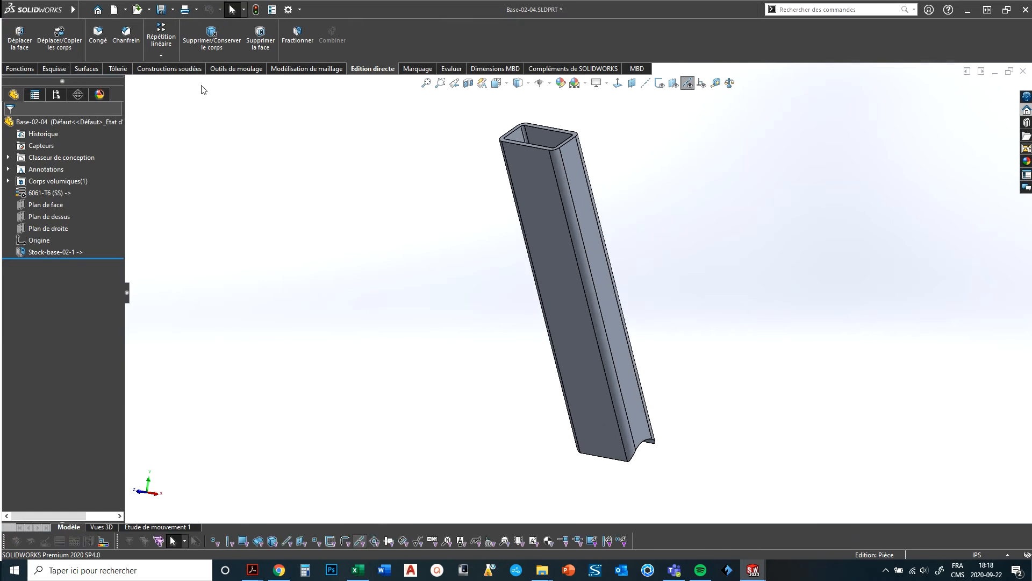
pyautogui.press('space')
pyautogui.press('space')
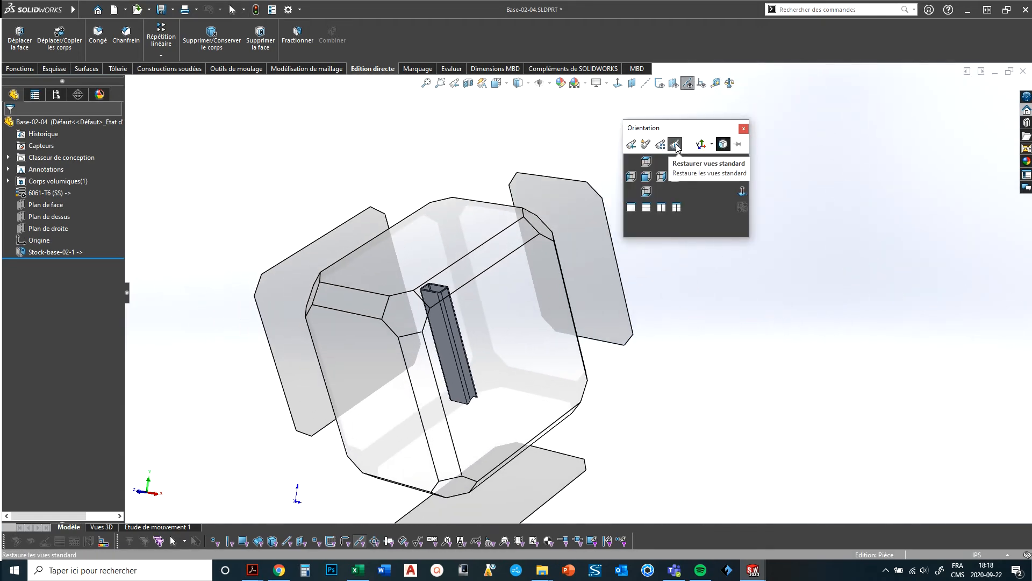
pyautogui.click(676, 144)
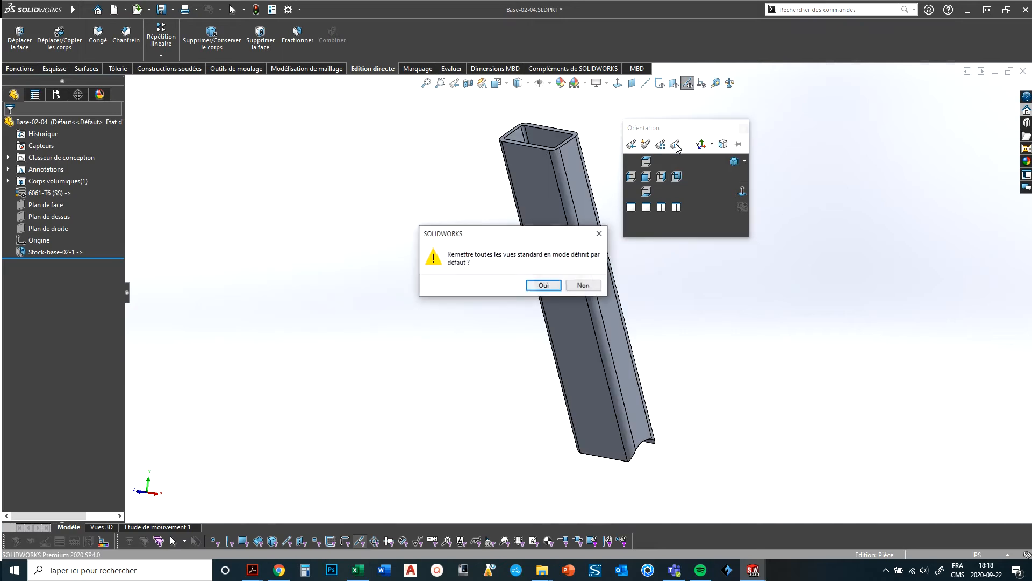
pyautogui.click(537, 288)
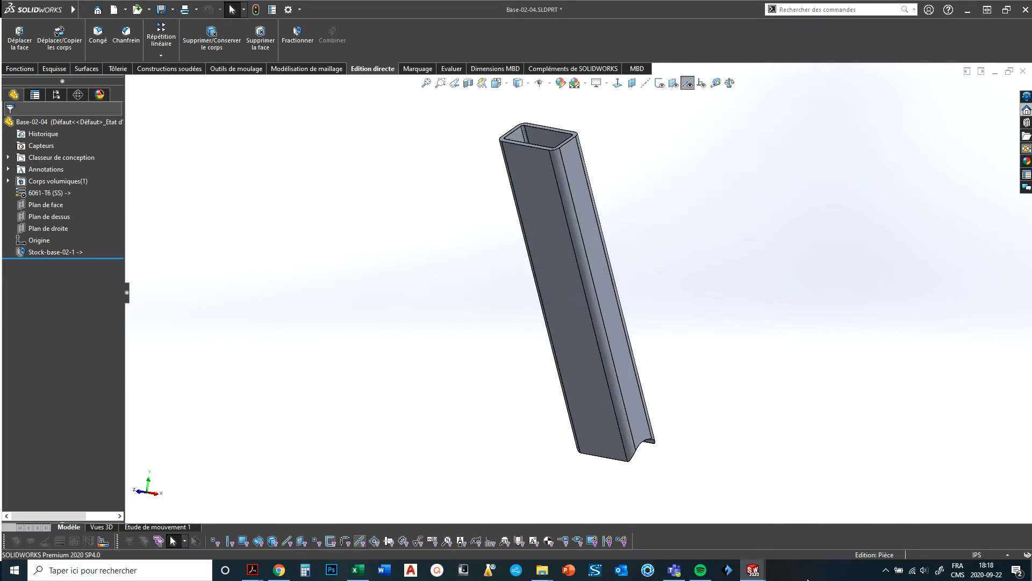
# Switch to the Base-02-04 drawing and examine how its existing views are oriented
pyautogui.moveTo(756, 569)
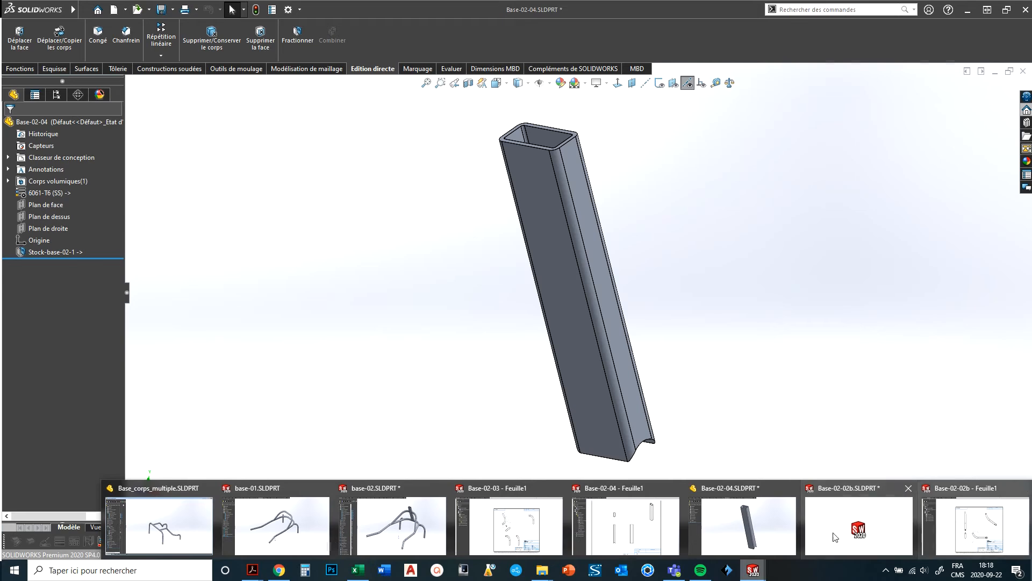
pyautogui.click(627, 524)
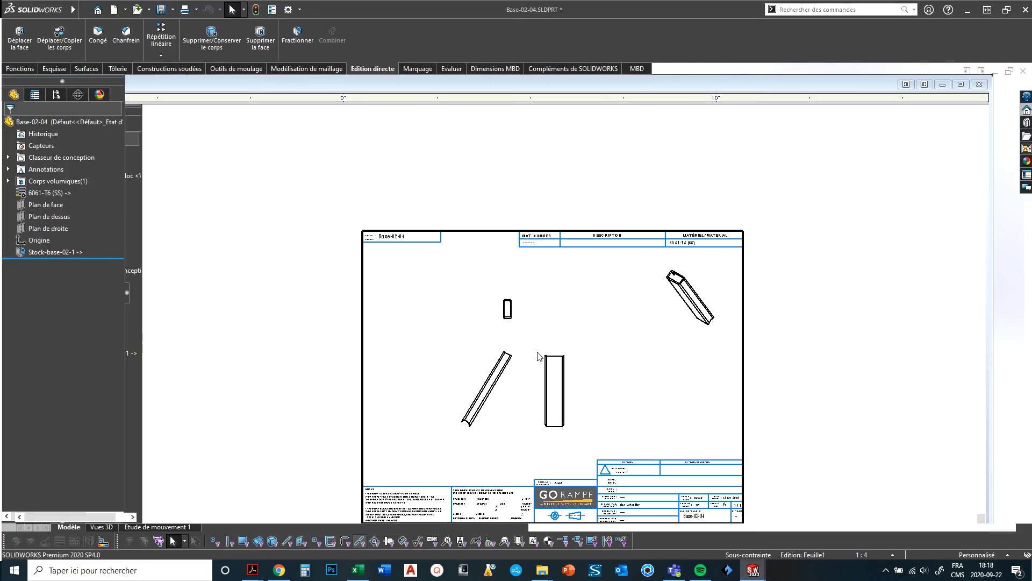
pyautogui.scroll(-3, 599, 335)
pyautogui.scroll(2, 550, 334)
pyautogui.scroll(-2, 594, 347)
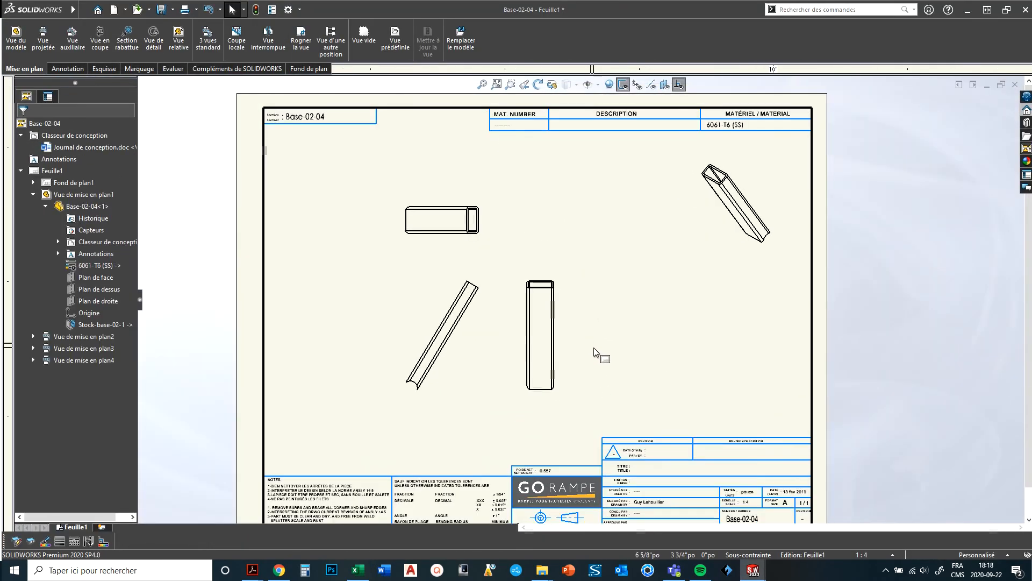
pyautogui.scroll(3, 594, 363)
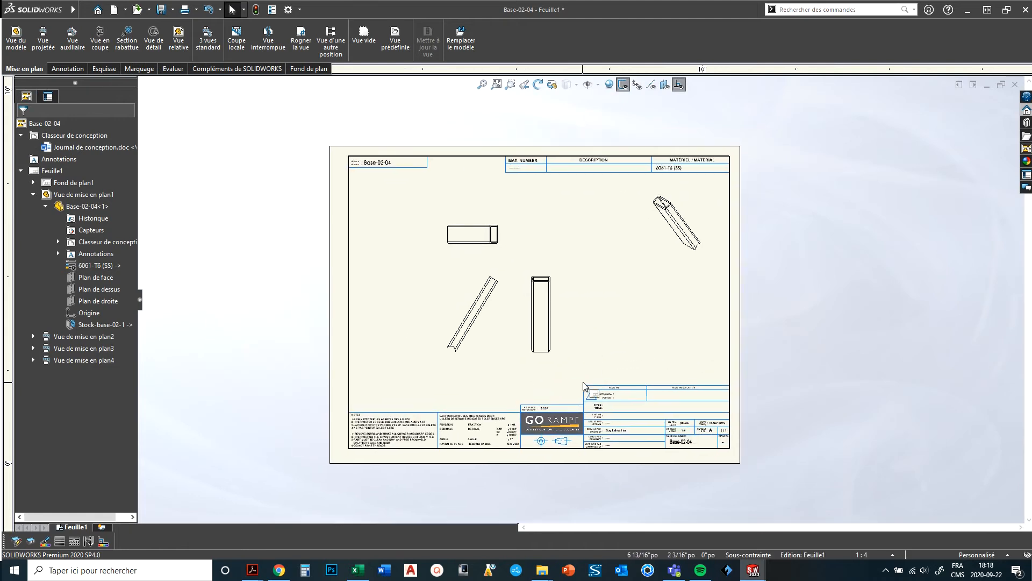
# Add a relative view with the tube's wide face as Face and adjacent narrow face as Droite, placed beside the existing upright view
pyautogui.click(177, 43)
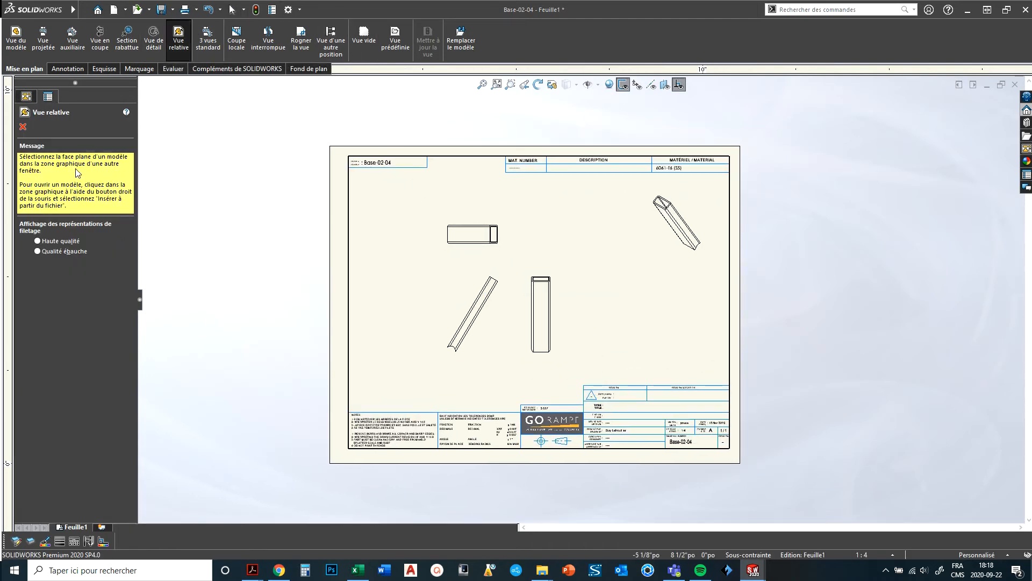
pyautogui.click(542, 307)
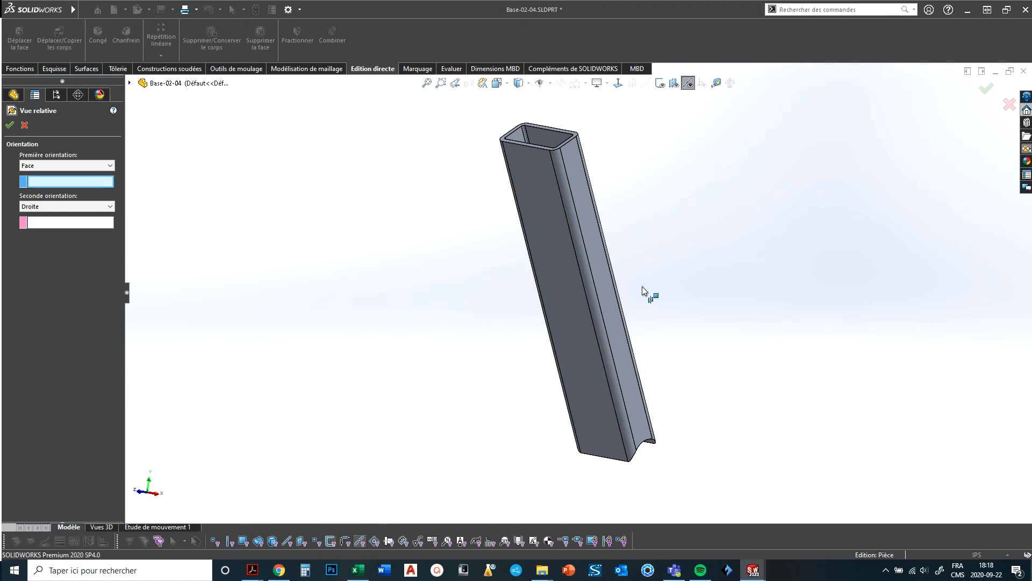
pyautogui.scroll(-3, 642, 291)
pyautogui.scroll(1, 642, 290)
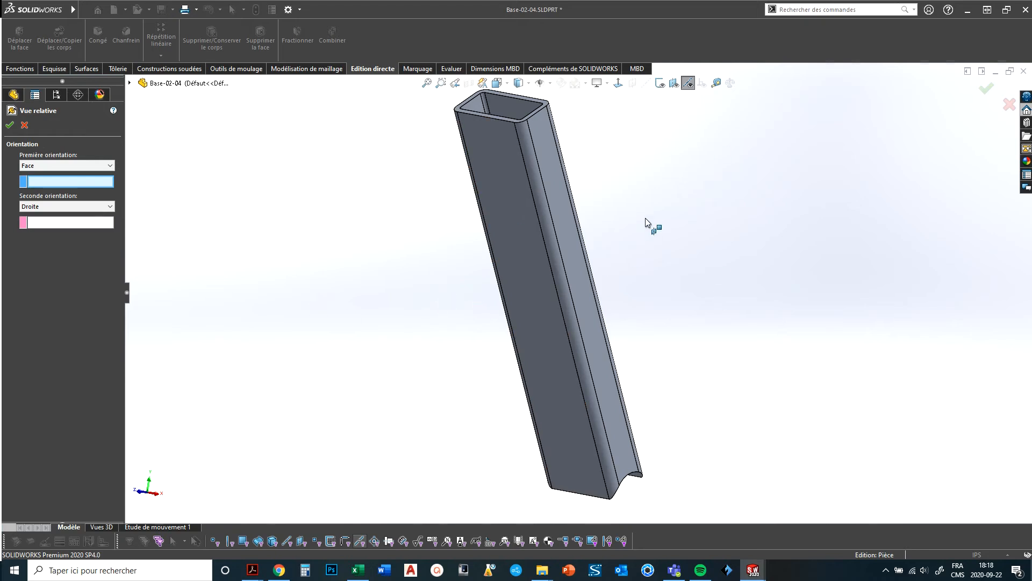
pyautogui.click(515, 268)
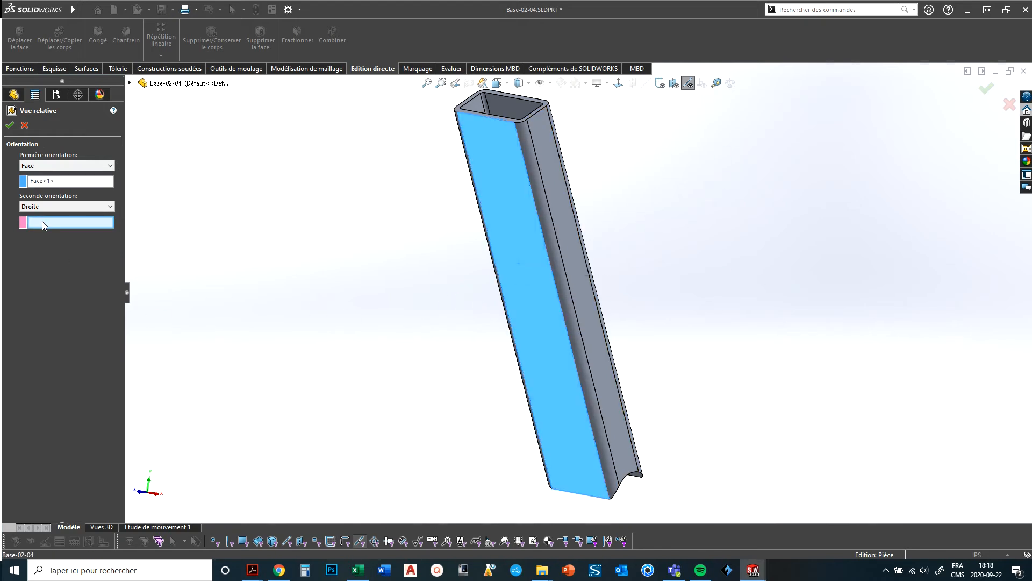
pyautogui.click(582, 269)
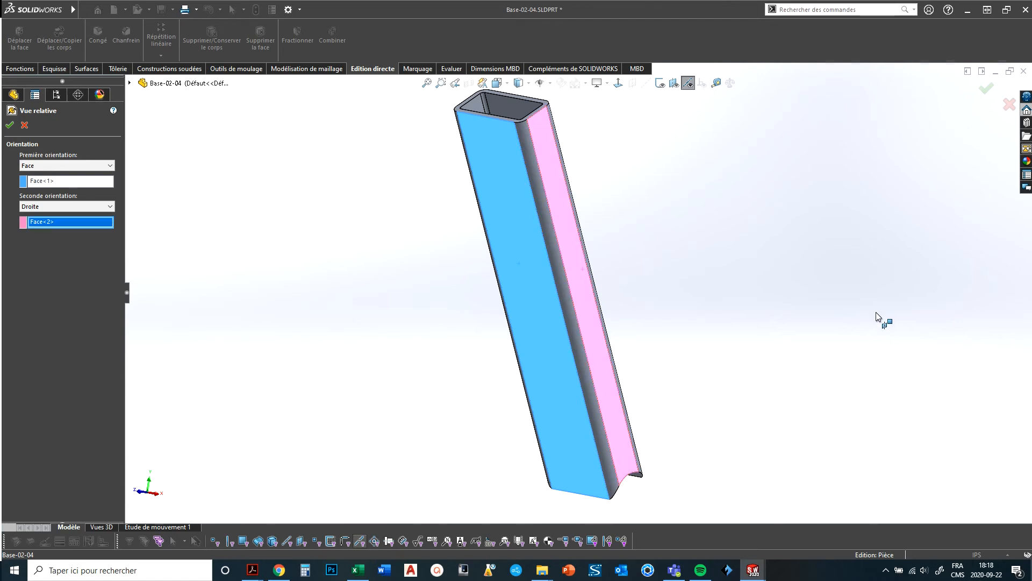
pyautogui.click(109, 209)
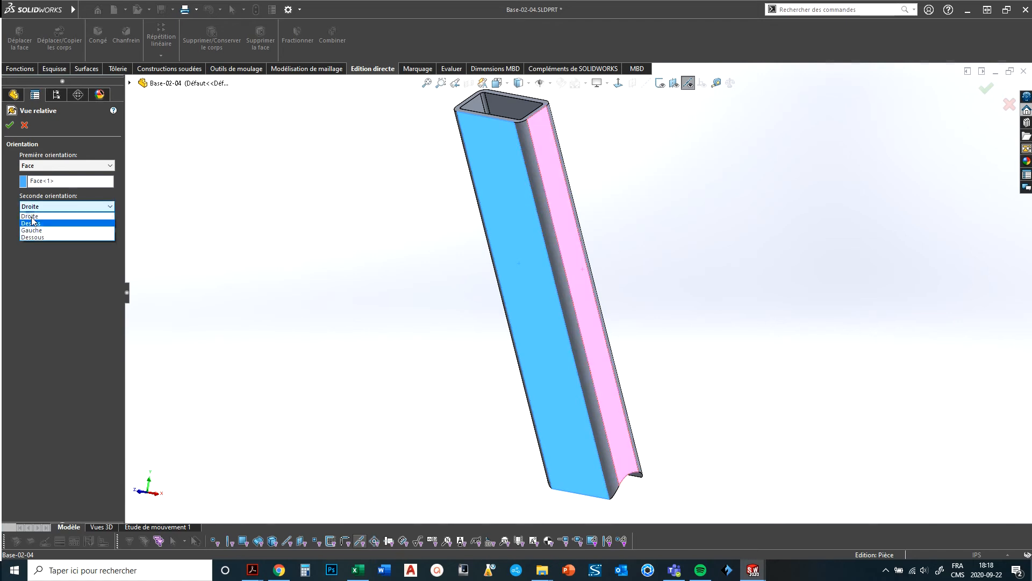
pyautogui.click(219, 221)
pyautogui.click(81, 221)
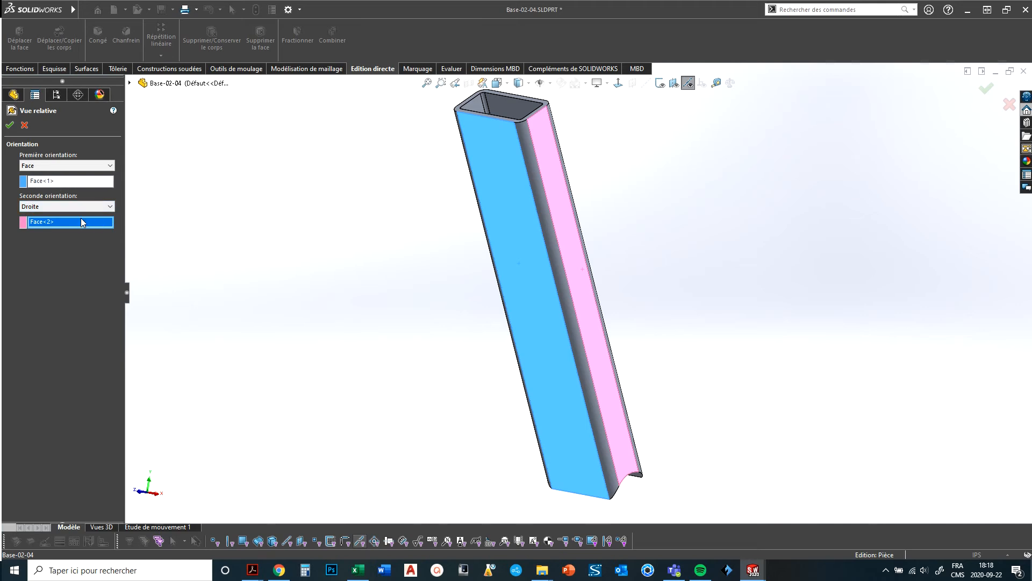
pyautogui.click(9, 127)
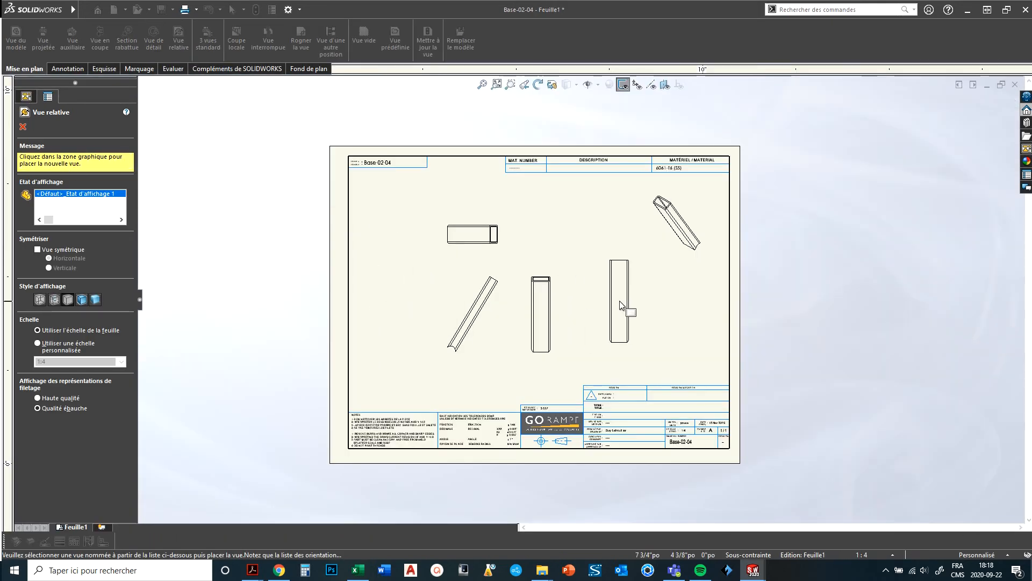
pyautogui.click(617, 302)
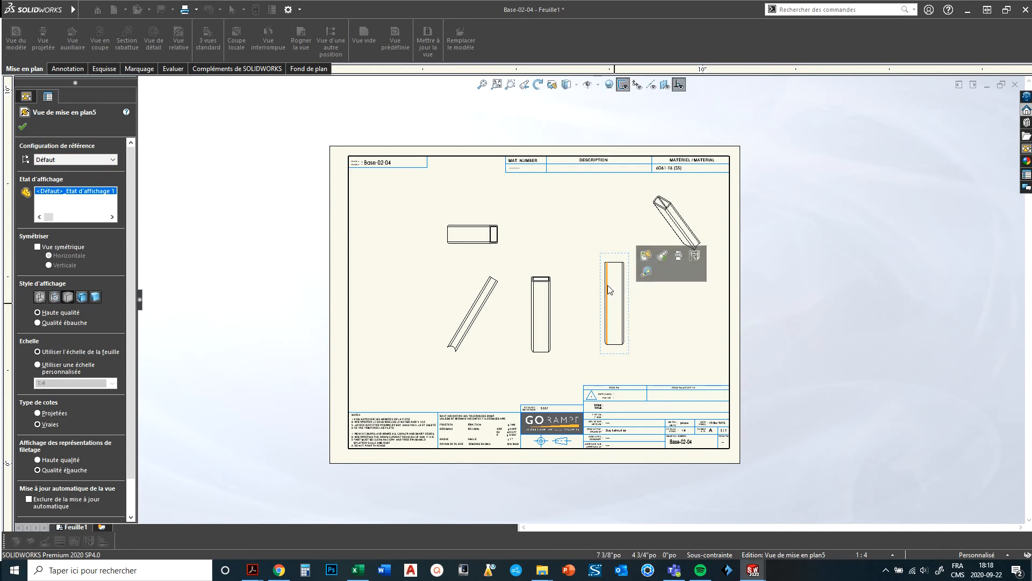
# Move the relative view off the sheet's left edge and delete the four original views
pyautogui.moveTo(604, 303); pyautogui.dragTo(430, 295)
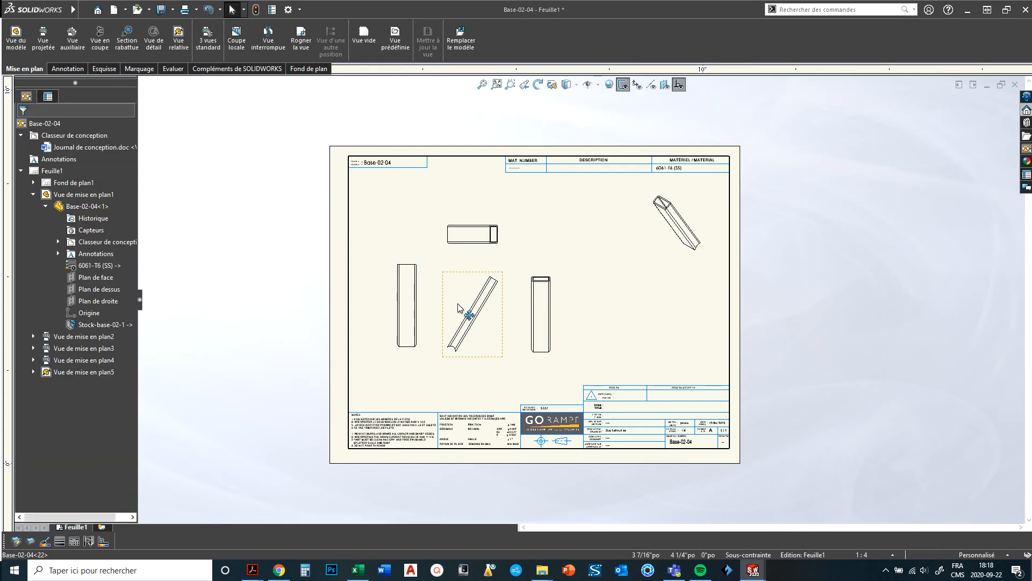
pyautogui.click(487, 310)
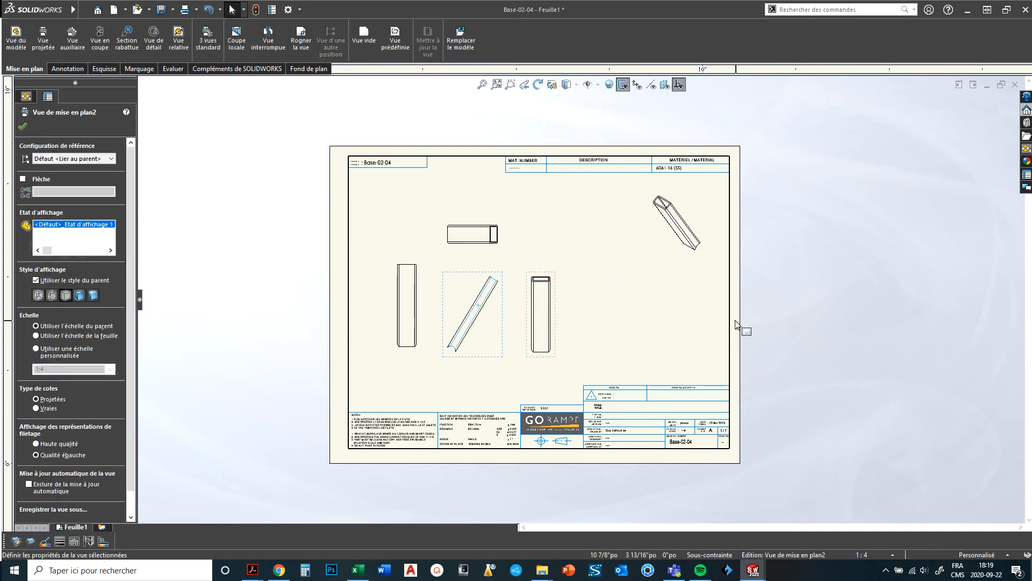
pyautogui.moveTo(401, 307); pyautogui.dragTo(299, 304)
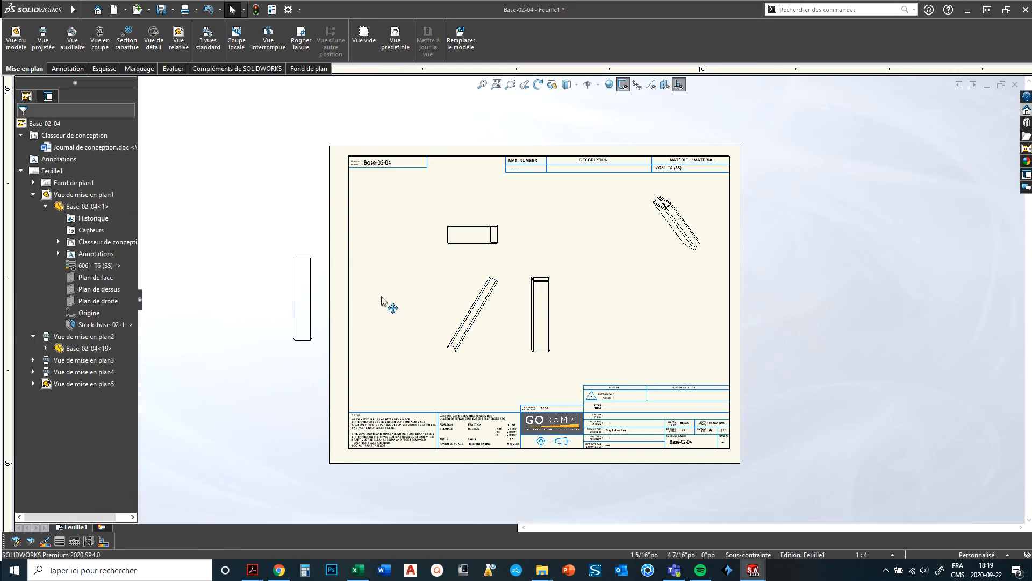
pyautogui.moveTo(384, 121)
pyautogui.mouseDown()
pyautogui.moveTo(530, 249)
pyautogui.moveTo(797, 391)
pyautogui.mouseUp()
pyautogui.press('Delete')
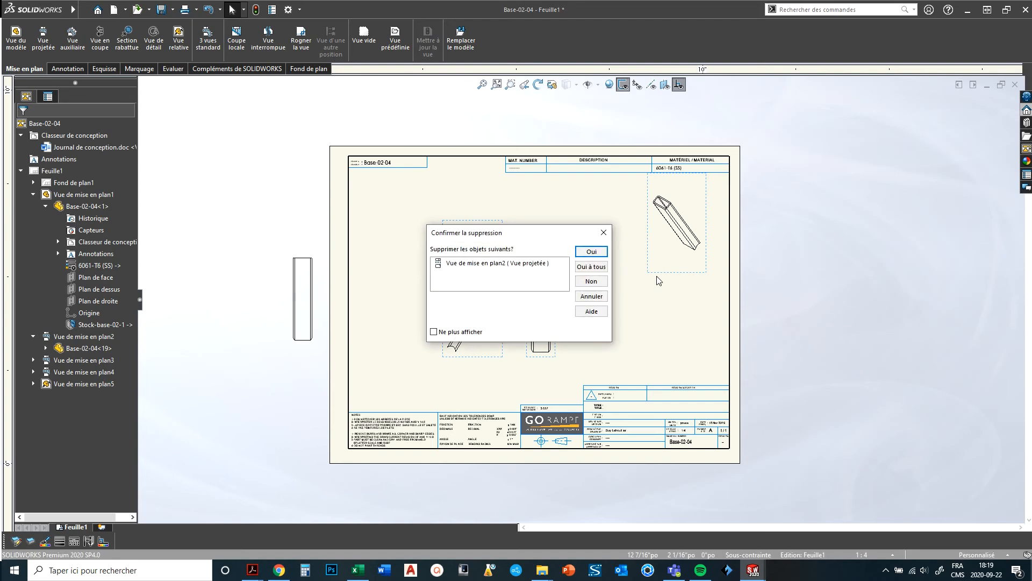
pyautogui.click(592, 266)
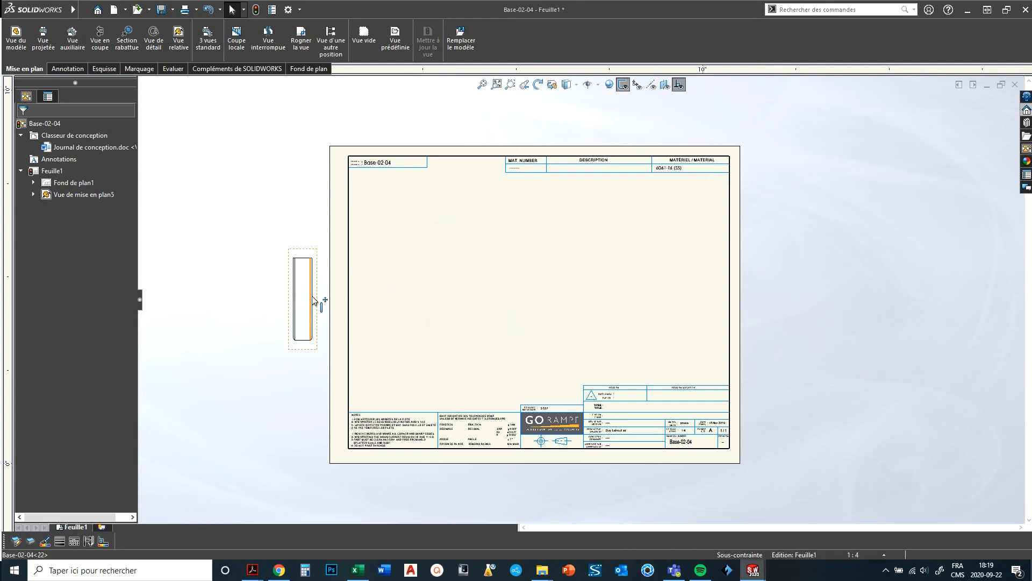
# Move the relative view back onto the sheet and project a side view to its right
pyautogui.moveTo(313, 299); pyautogui.dragTo(482, 302)
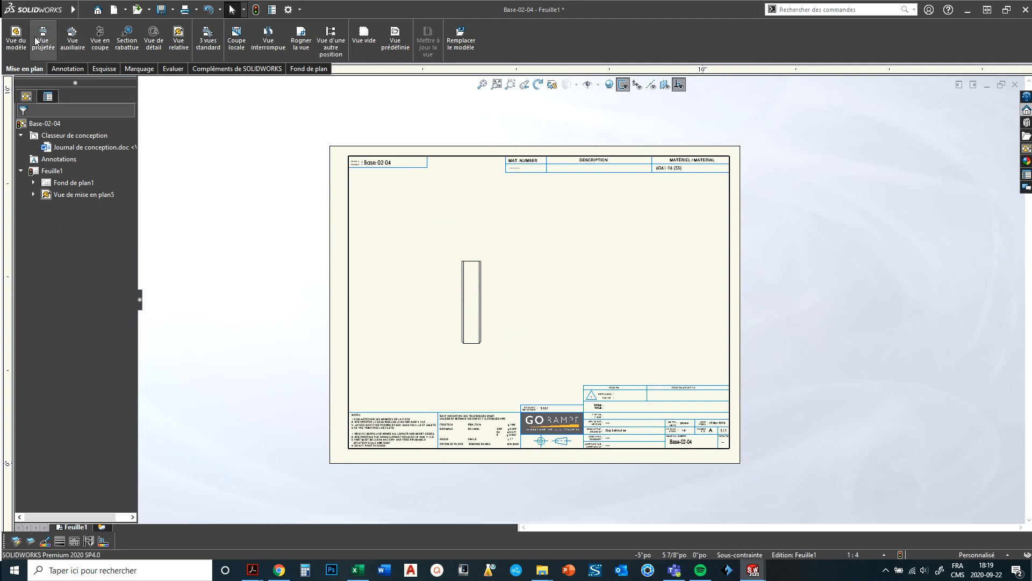
pyautogui.click(486, 258)
pyautogui.rightClick(487, 259)
pyautogui.click(532, 277)
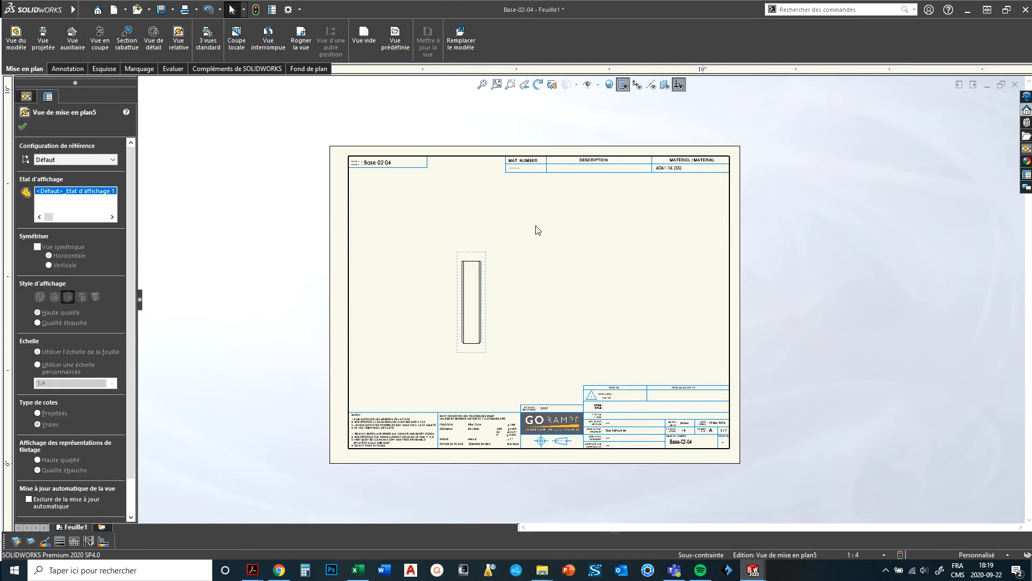
pyautogui.click(527, 285)
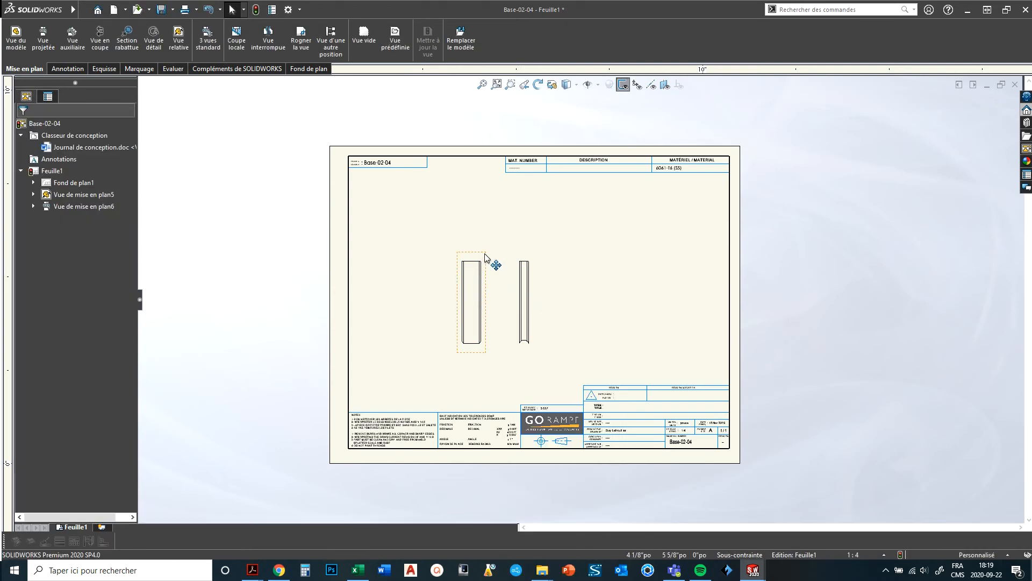
# Project an isometric view from the relative view and place it to the upper right
pyautogui.rightClick(482, 259)
pyautogui.click(519, 217)
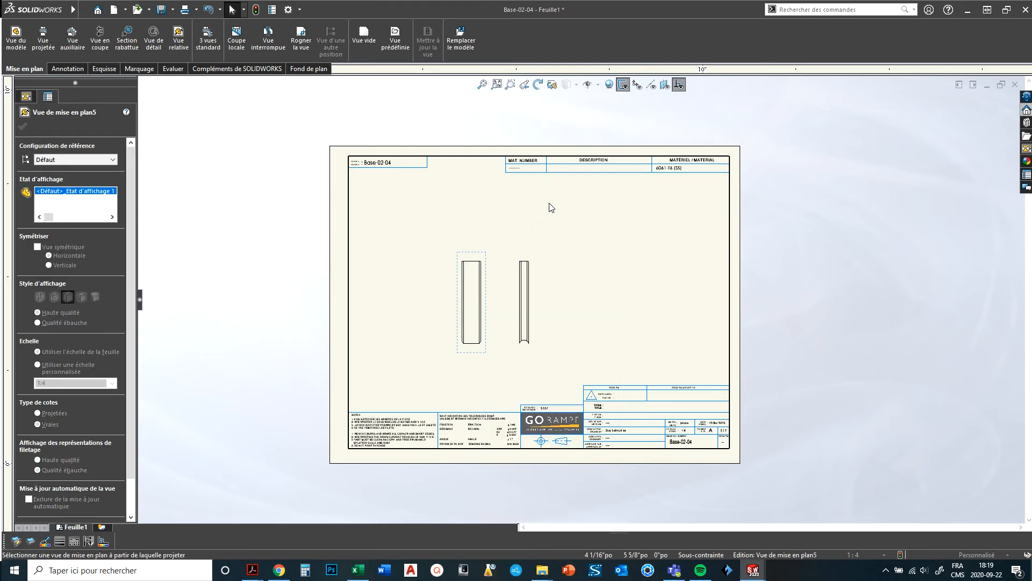
pyautogui.click(554, 217)
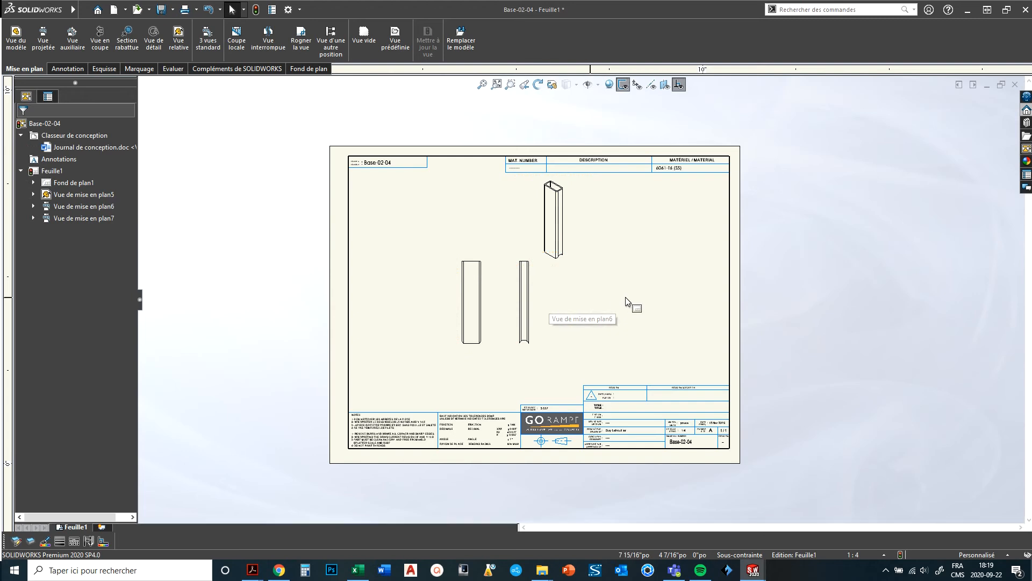
# Delete all three views from the Base-02-04 sheet
pyautogui.moveTo(392, 118)
pyautogui.mouseDown()
pyautogui.moveTo(416, 156)
pyautogui.moveTo(633, 378)
pyautogui.mouseUp()
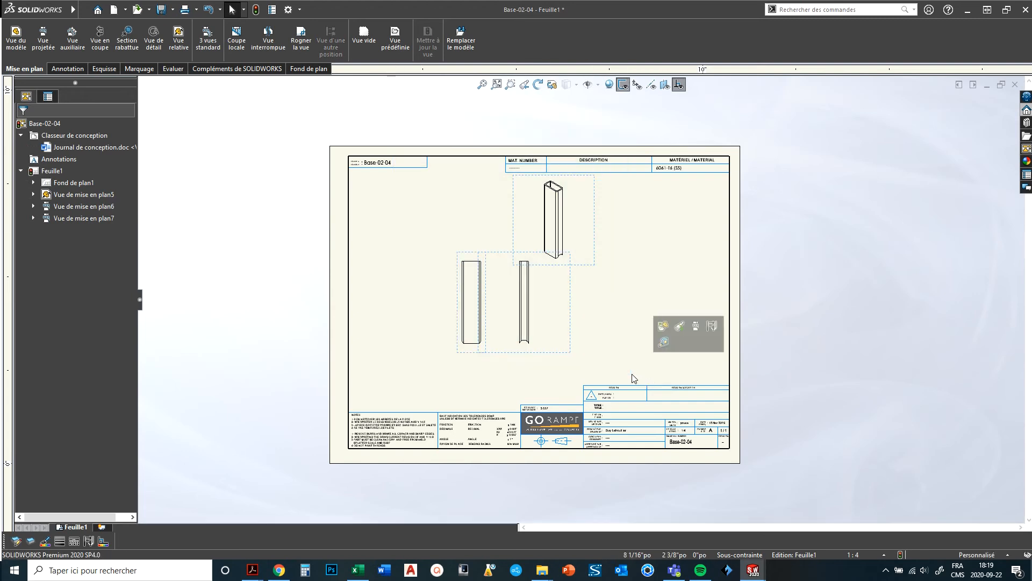
pyautogui.press('Delete')
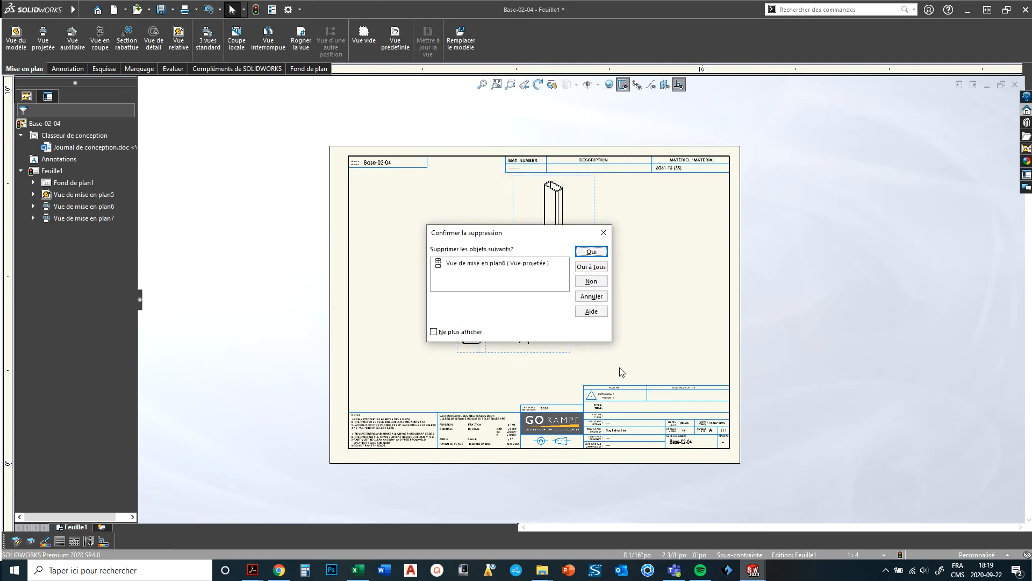
pyautogui.click(593, 267)
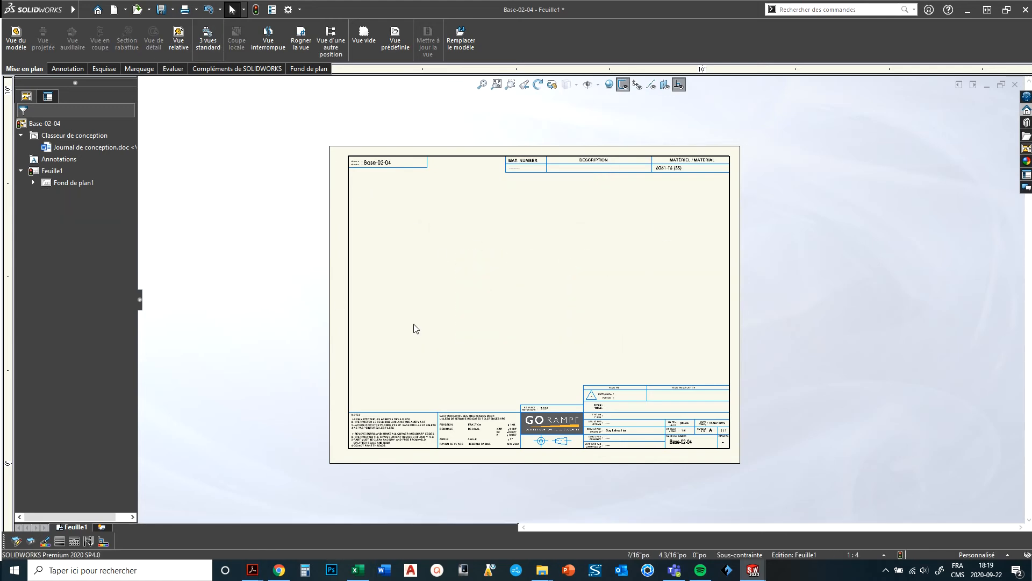
pyautogui.click(178, 40)
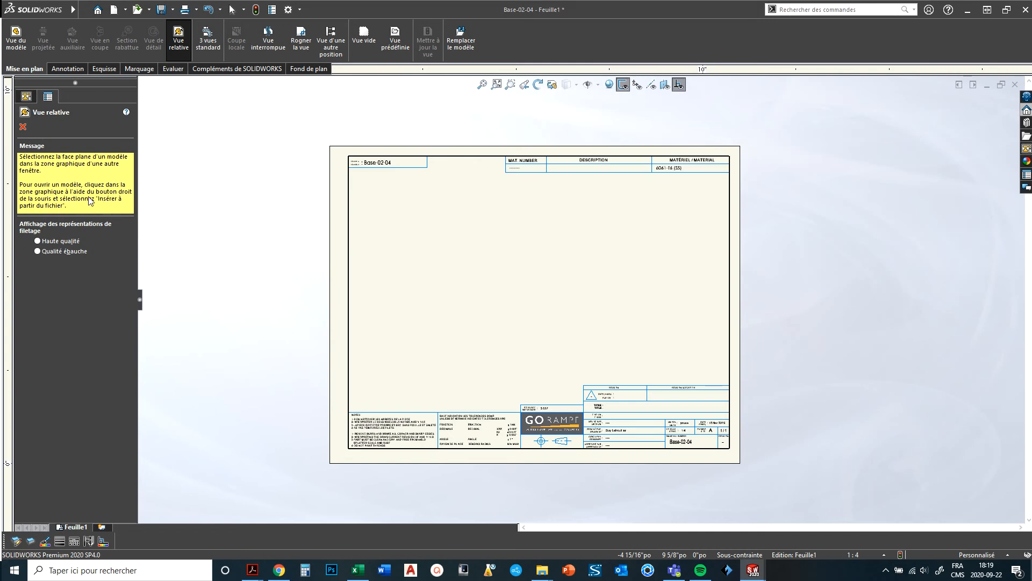
pyautogui.rightClick(456, 262)
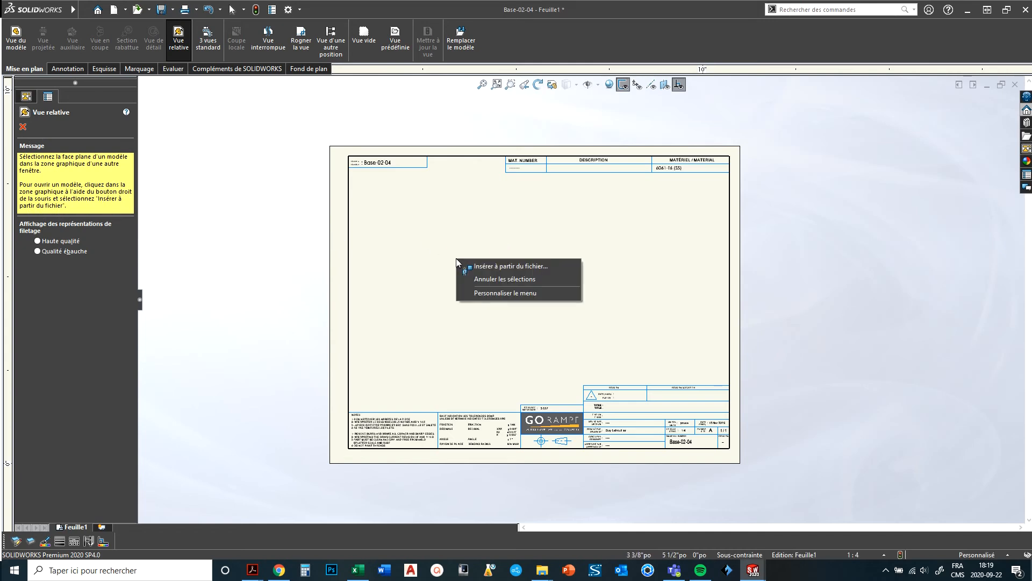
pyautogui.click(499, 266)
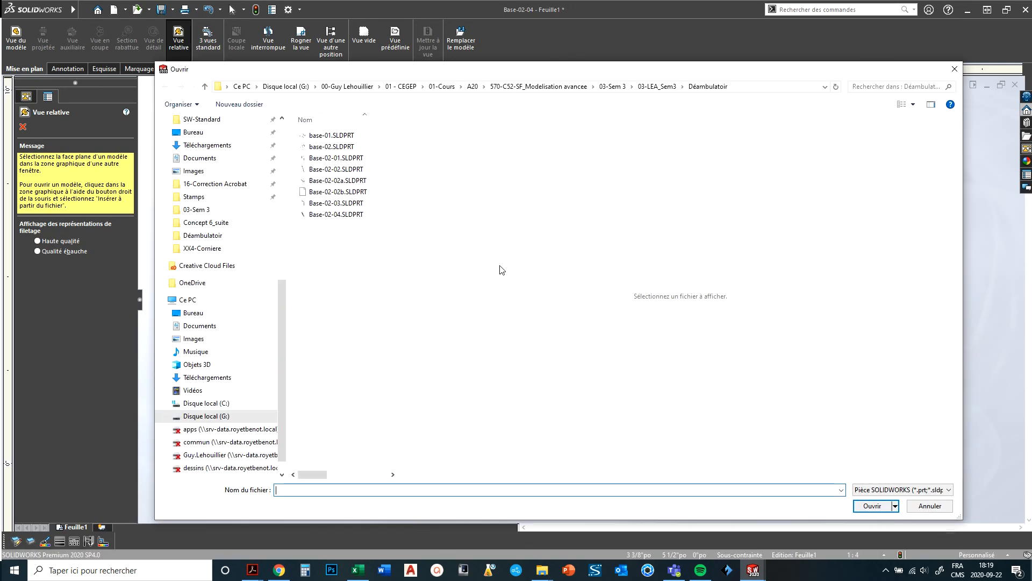
pyautogui.click(328, 214)
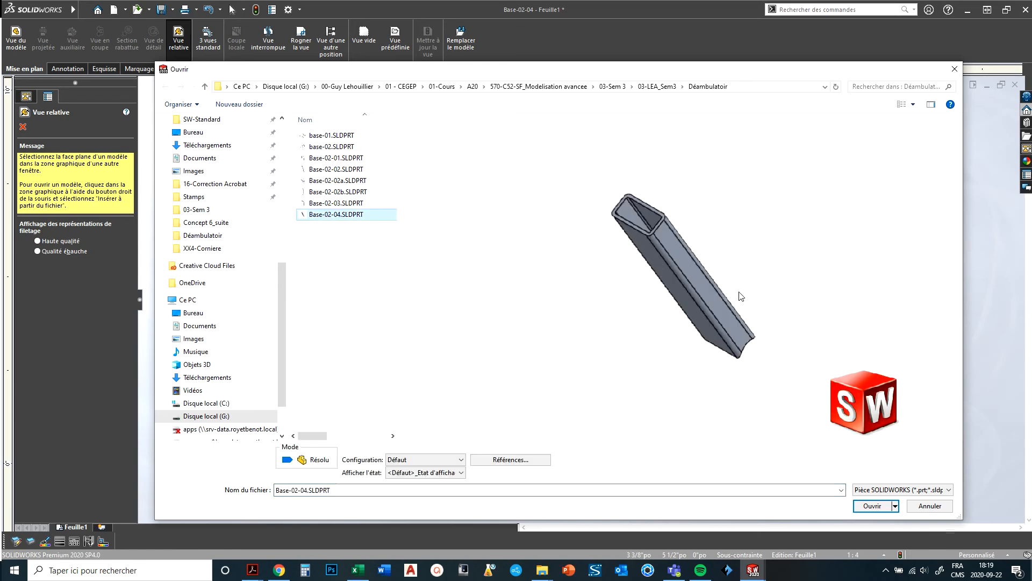
pyautogui.click(877, 507)
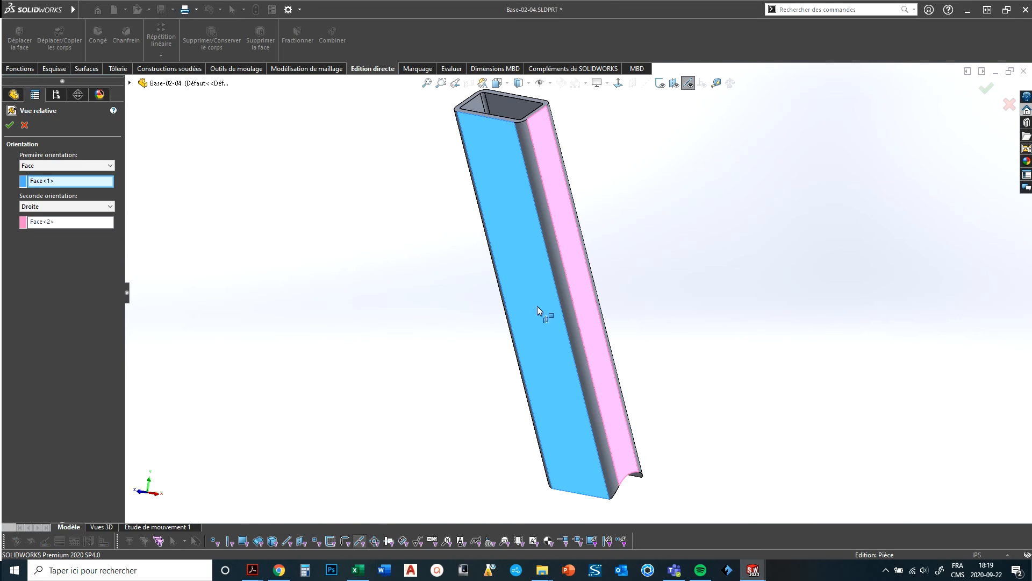
pyautogui.click(50, 183)
pyautogui.press('Delete')
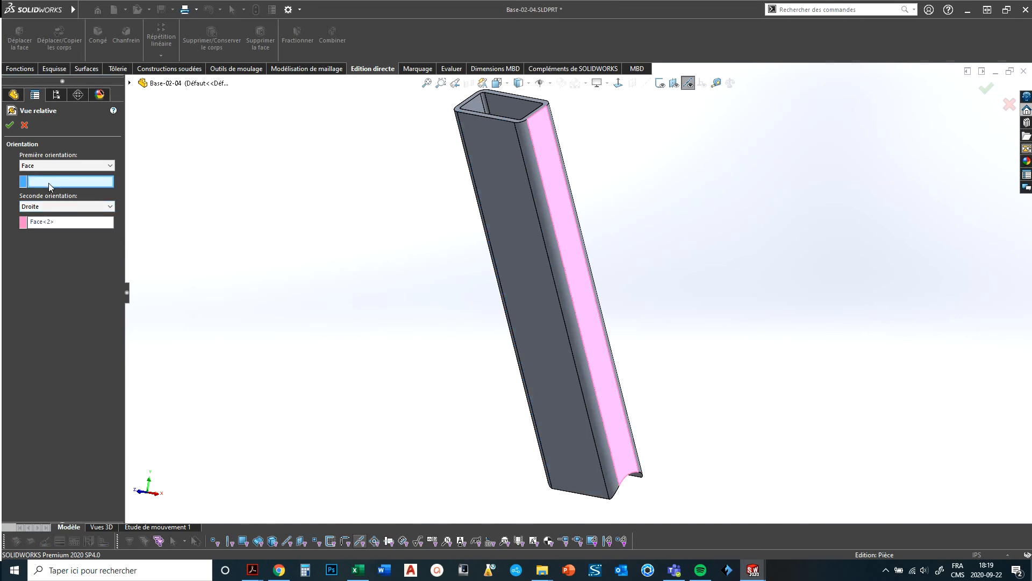
pyautogui.click(46, 222)
pyautogui.press('Delete')
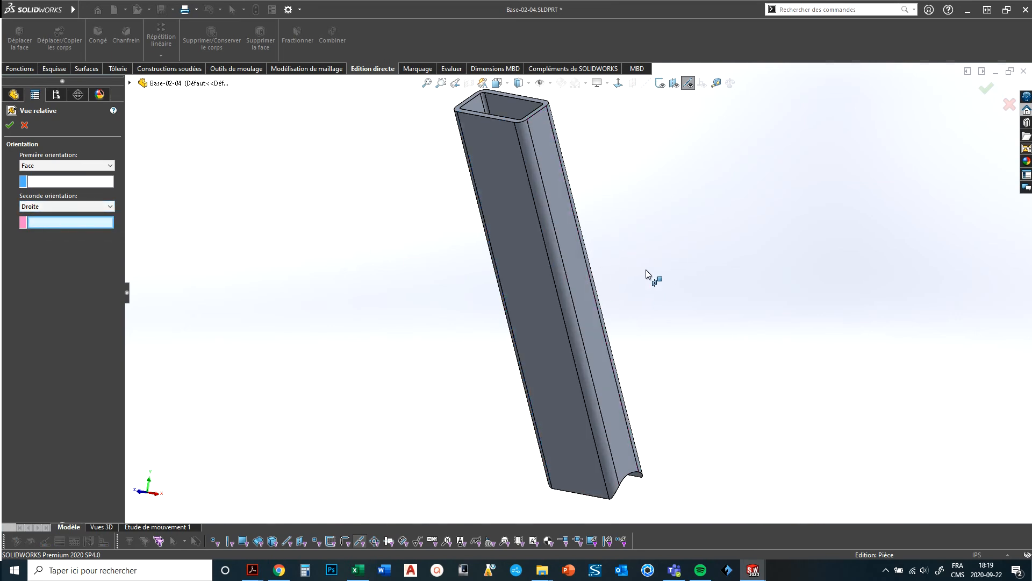
pyautogui.moveTo(647, 270); pyautogui.dragTo(622, 306, button='middle')
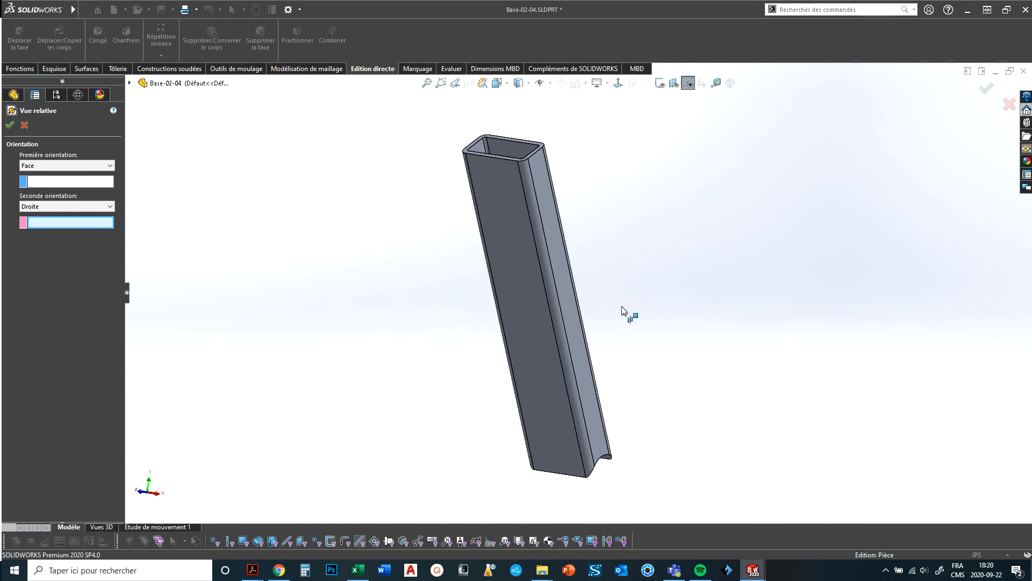
pyautogui.click(1006, 106)
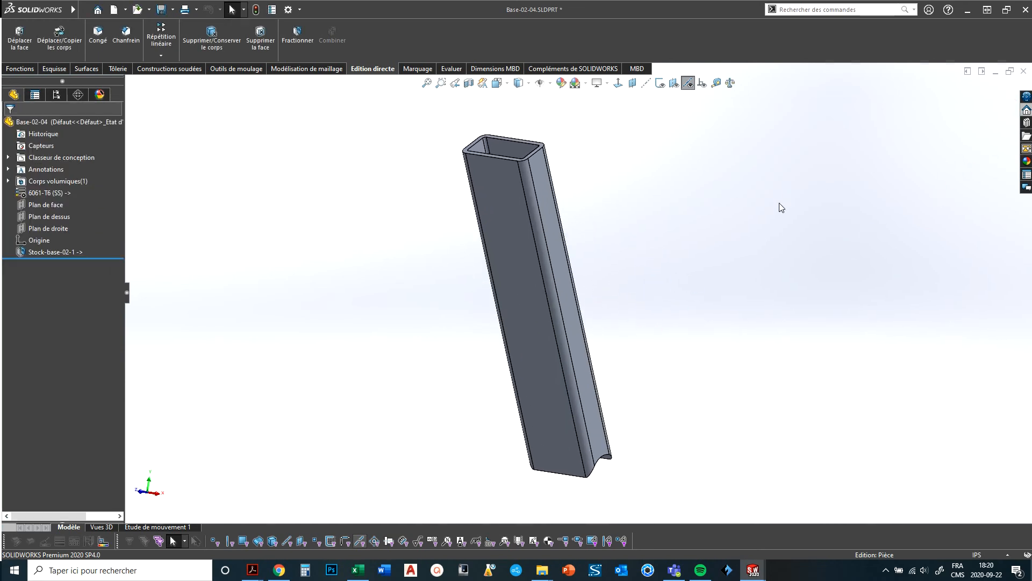
pyautogui.click(1023, 72)
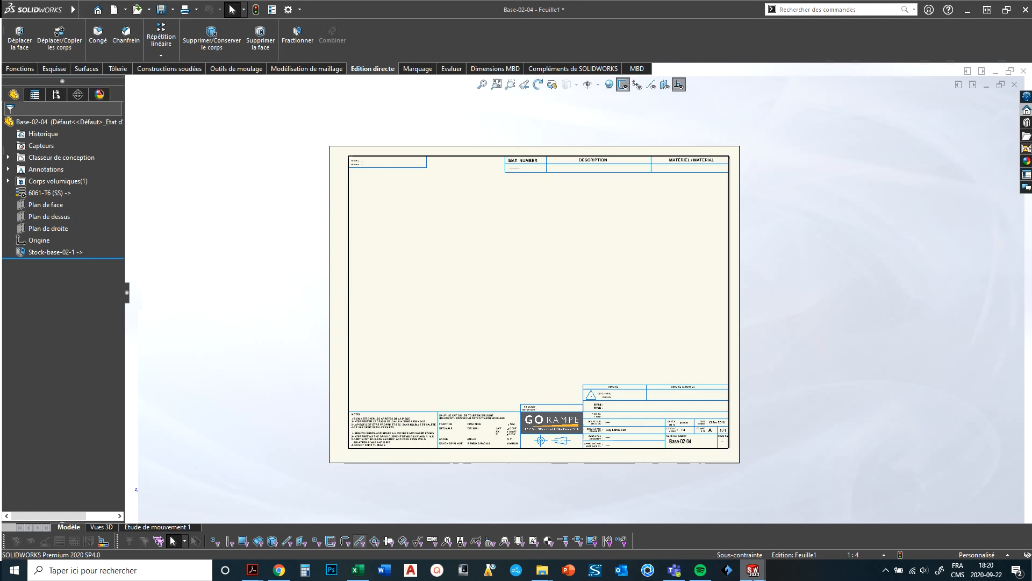
# Start a relative view on the empty Base-02-04 sheet, using Base-02-02b.SLDPRT as its model
pyautogui.moveTo(753, 575)
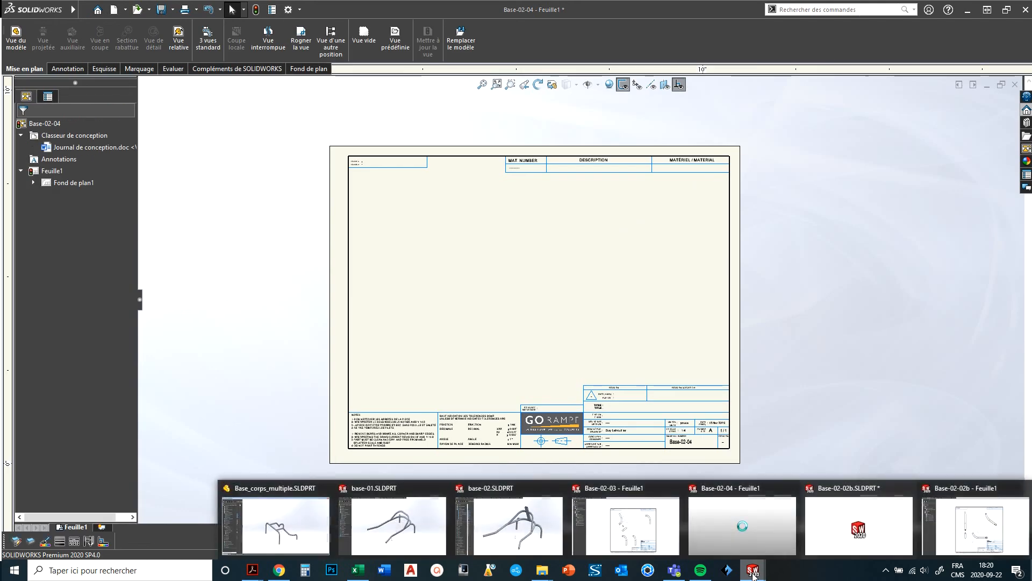
pyautogui.rightClick(457, 288)
pyautogui.click(415, 202)
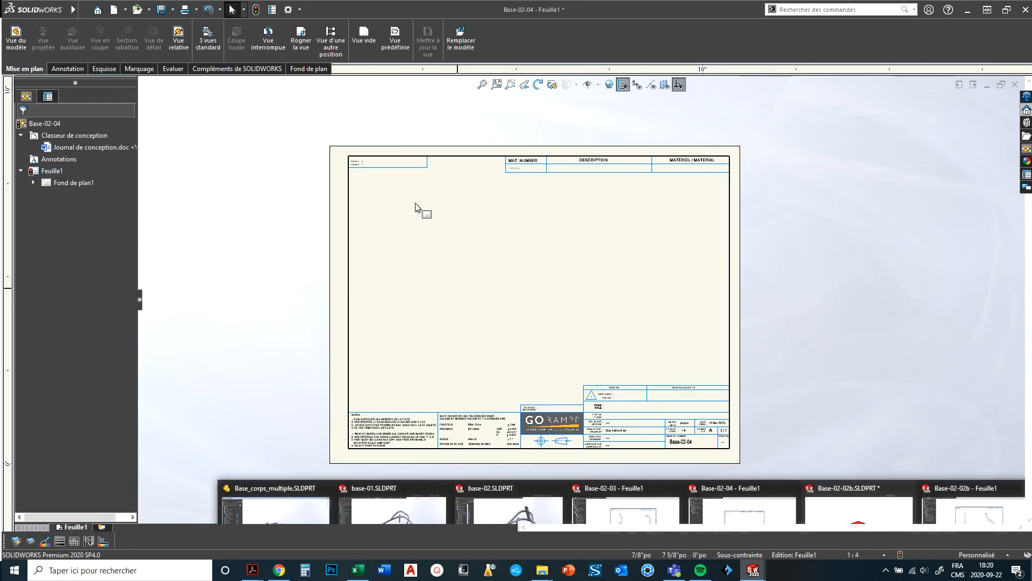
pyautogui.click(179, 42)
pyautogui.rightClick(595, 252)
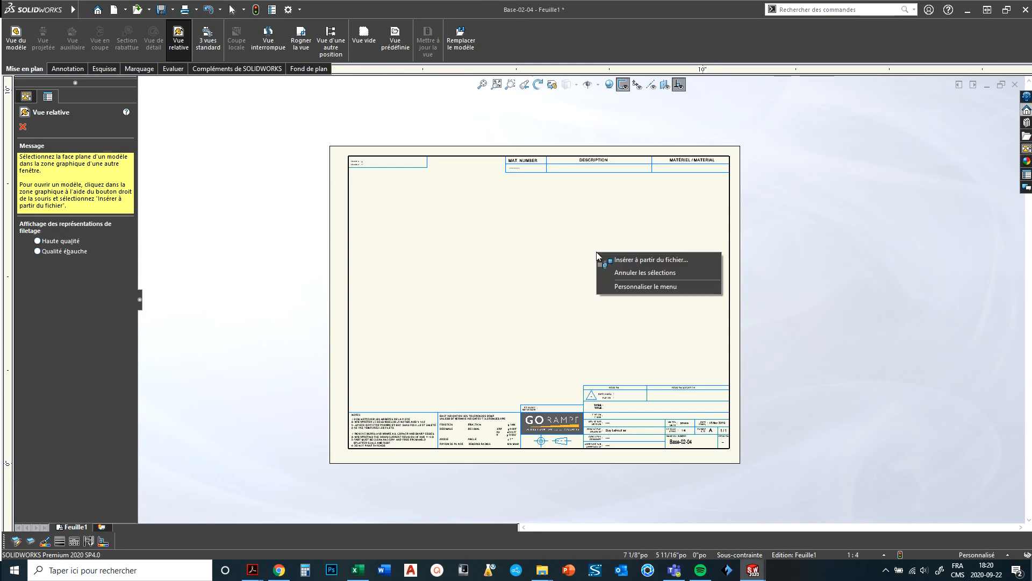
pyautogui.click(623, 259)
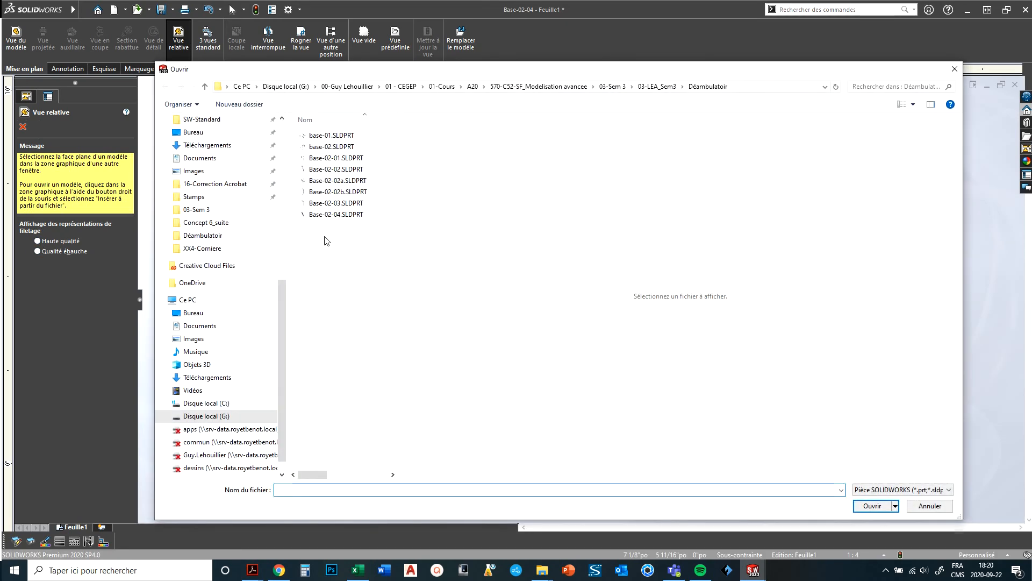
pyautogui.click(341, 195)
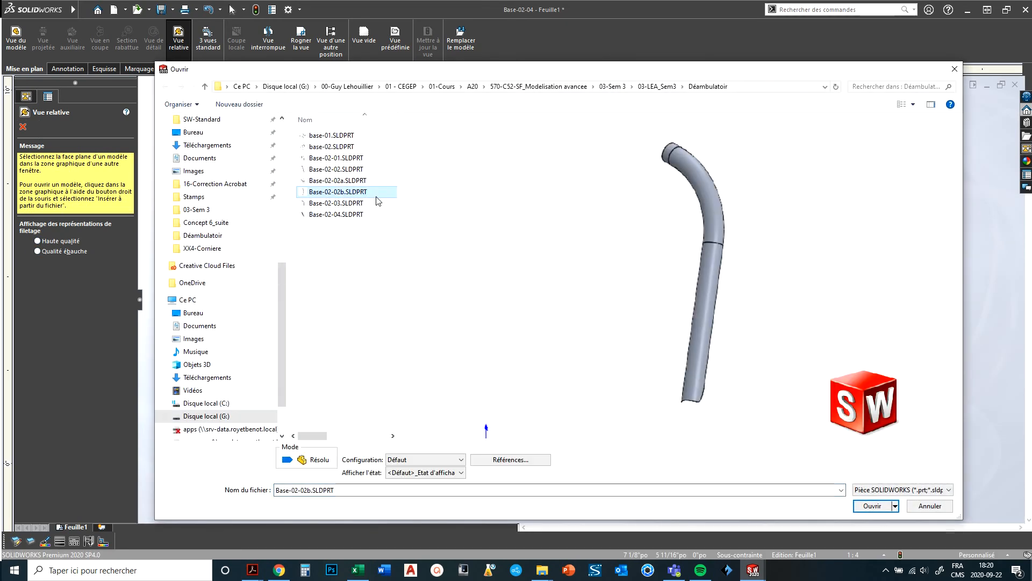
pyautogui.click(872, 506)
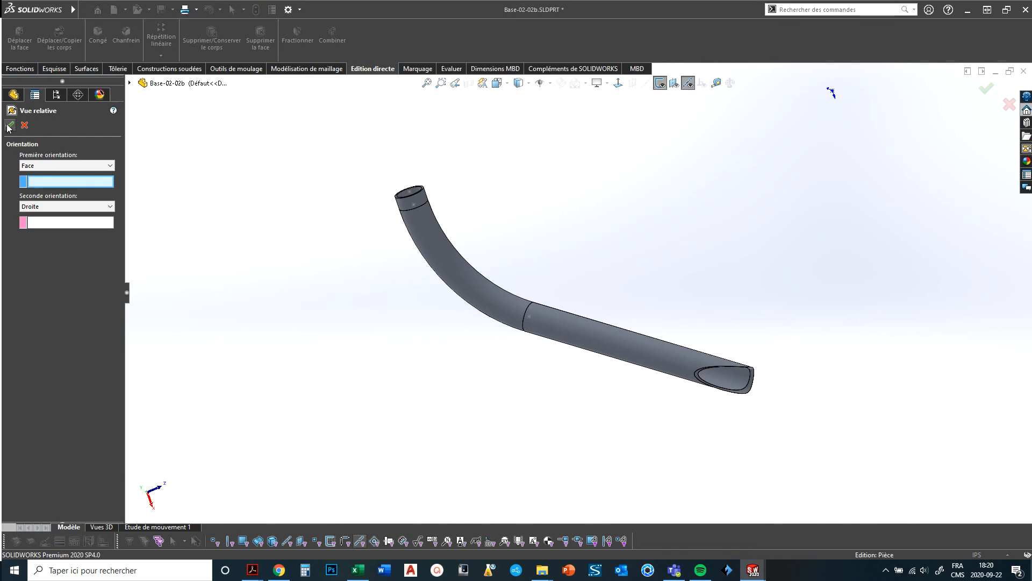
# Leave the relative view and roll the Base-02-02b part back to just before the Corps-Supprimer/Garder 1 feature
pyautogui.click(130, 83)
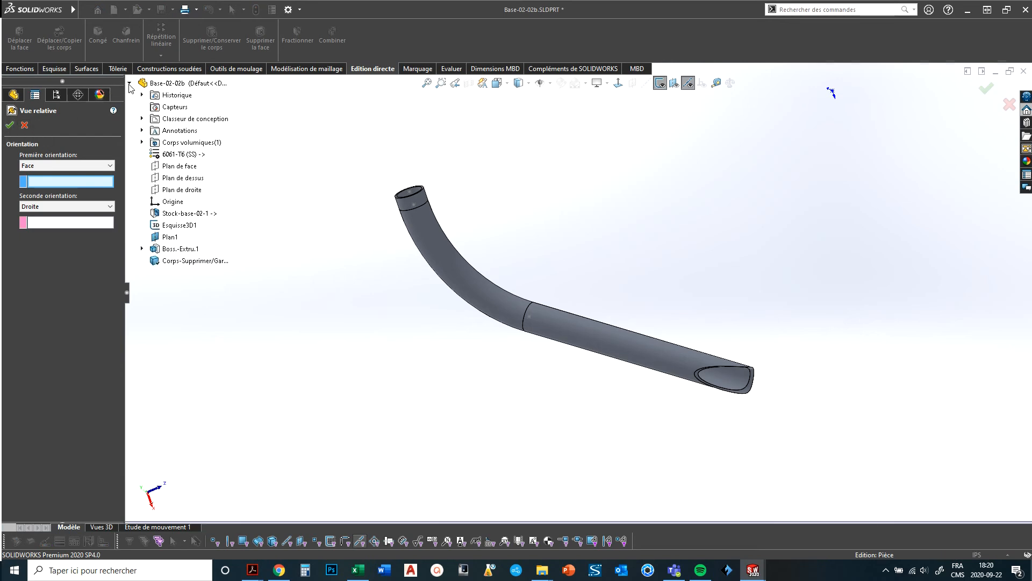
pyautogui.rightClick(191, 266)
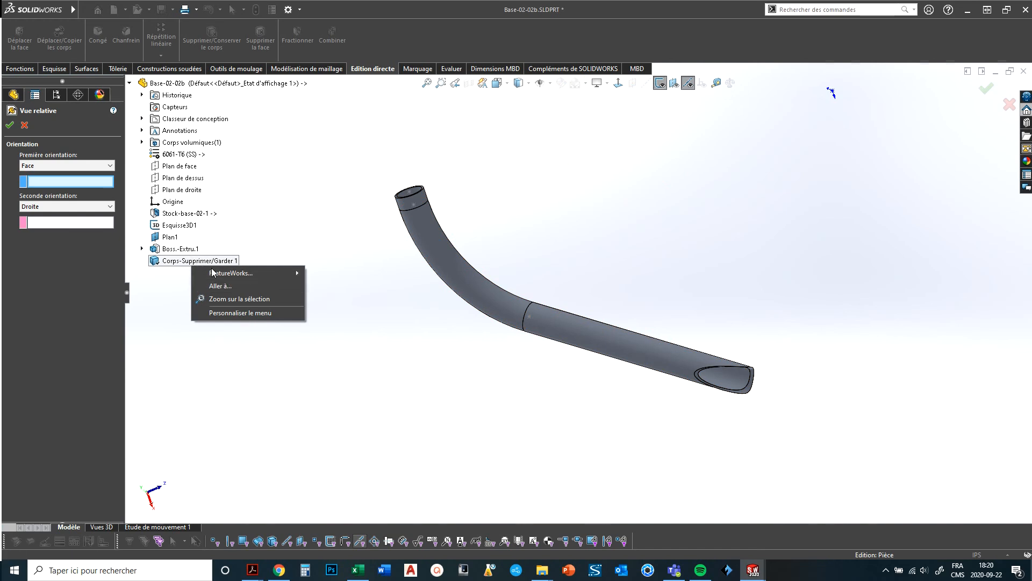
pyautogui.click(221, 285)
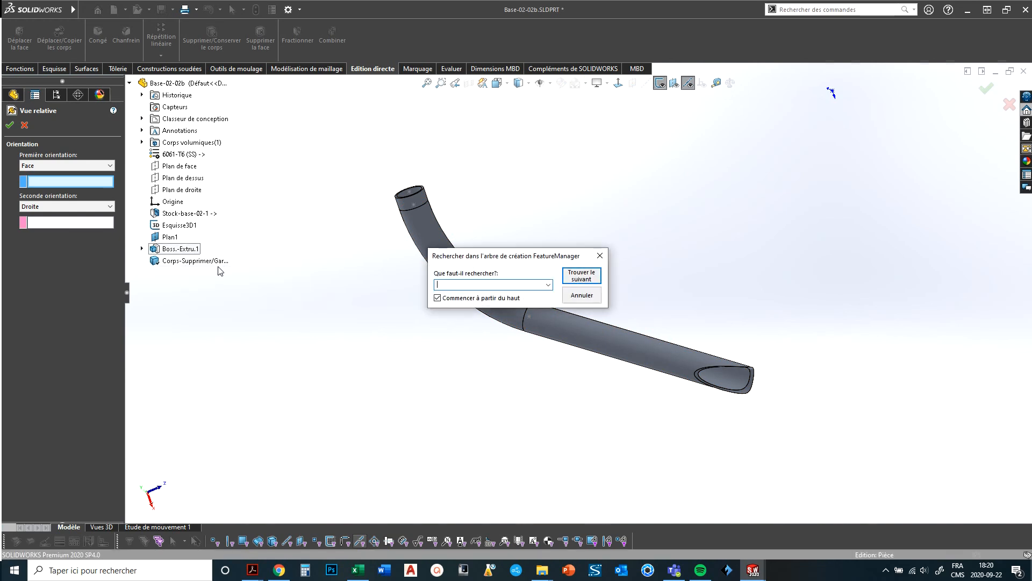
pyautogui.click(581, 296)
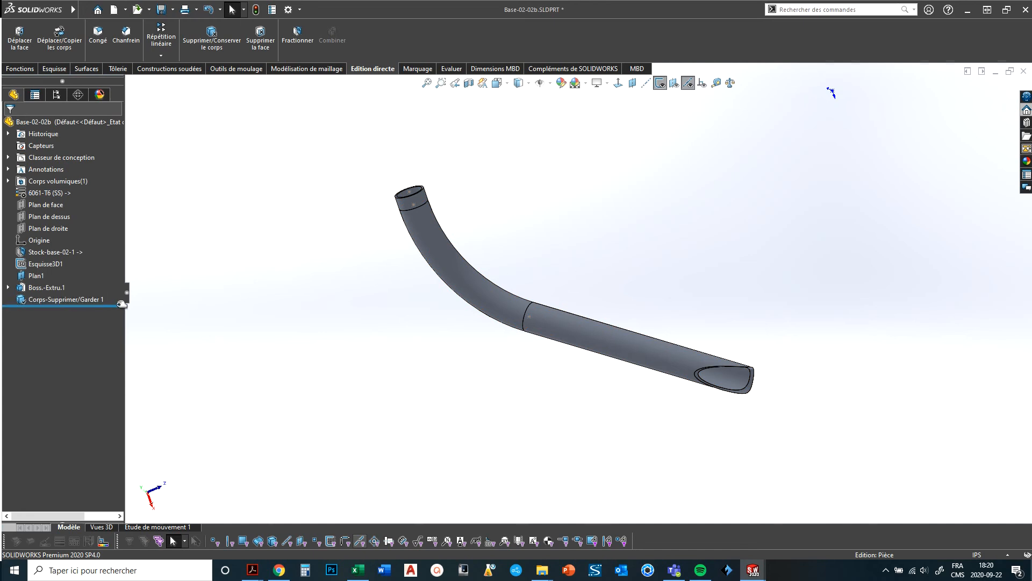
pyautogui.moveTo(117, 306); pyautogui.dragTo(117, 293)
pyautogui.moveTo(763, 280); pyautogui.dragTo(759, 265, button='middle')
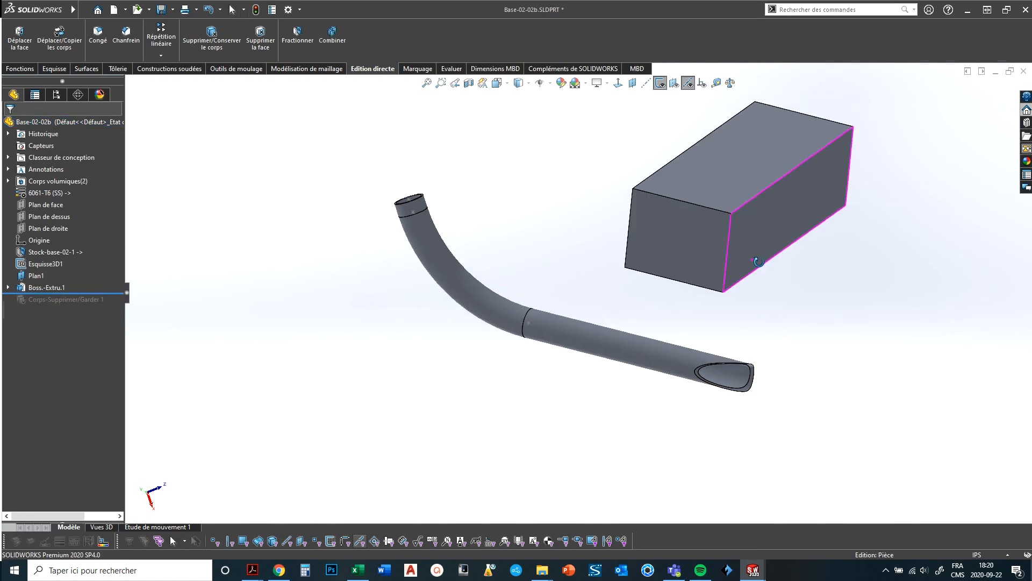
# Return to the Base-02-04 drawing and start a new relative view from the rolled-back Base-02-02b.SLDPRT
pyautogui.click(751, 577)
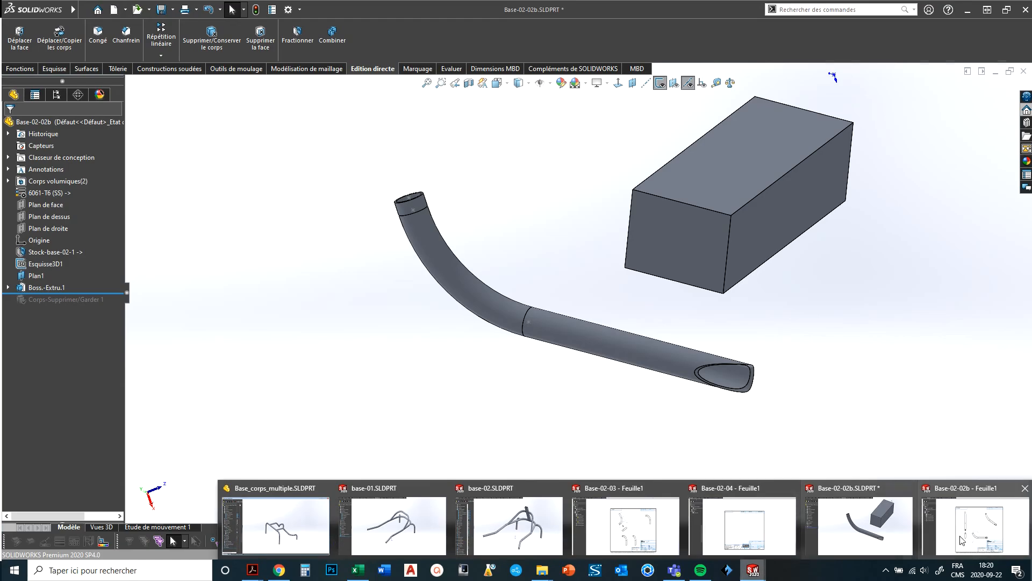
pyautogui.click(983, 533)
pyautogui.click(754, 578)
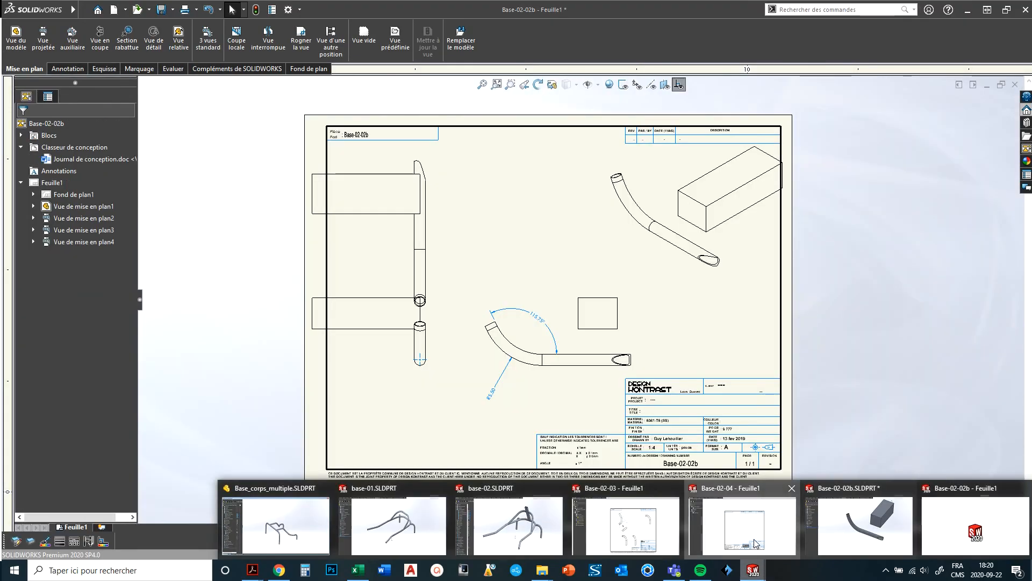
pyautogui.click(744, 531)
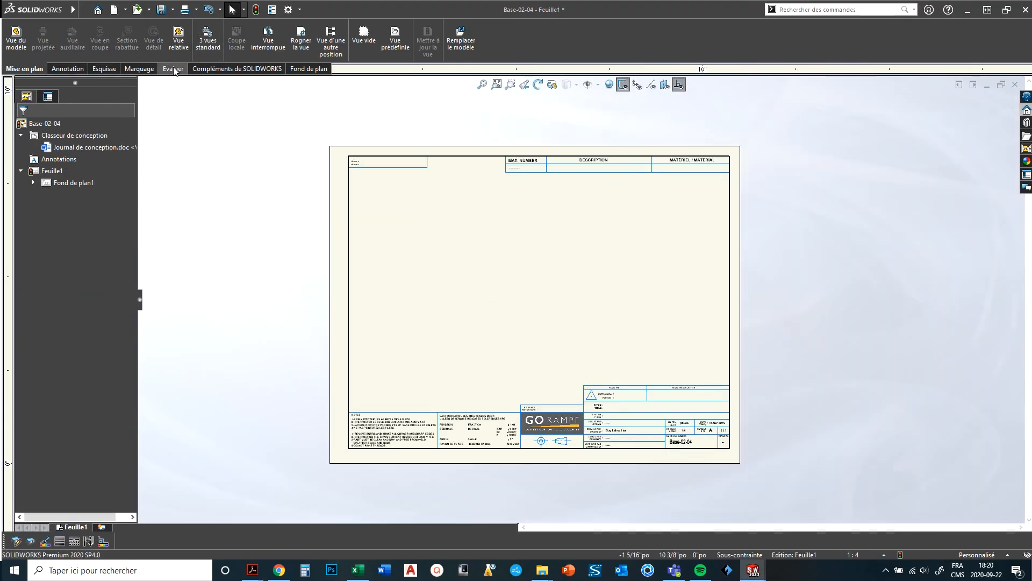
pyautogui.rightClick(454, 237)
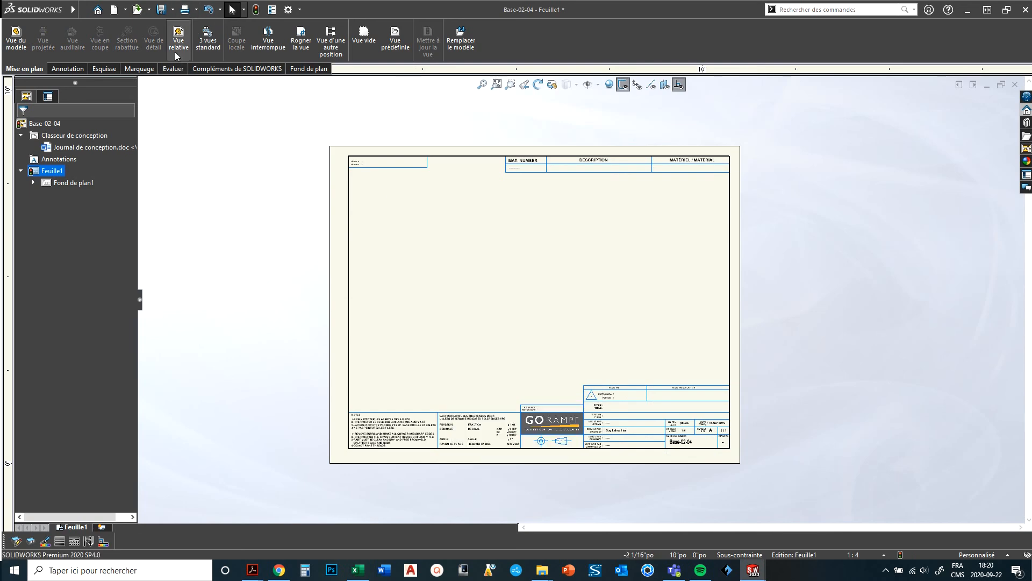
pyautogui.click(179, 40)
pyautogui.rightClick(527, 287)
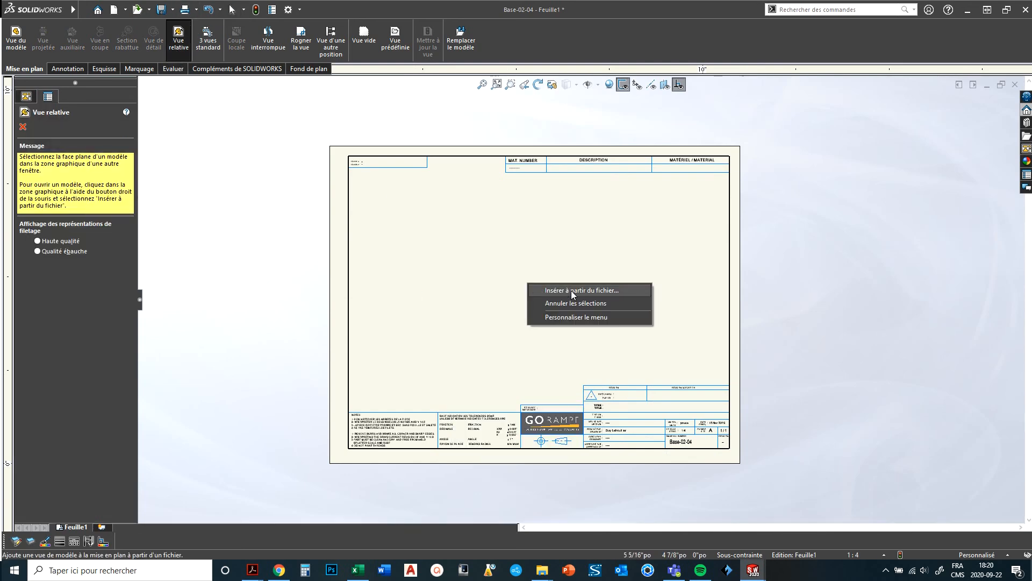
pyautogui.click(571, 290)
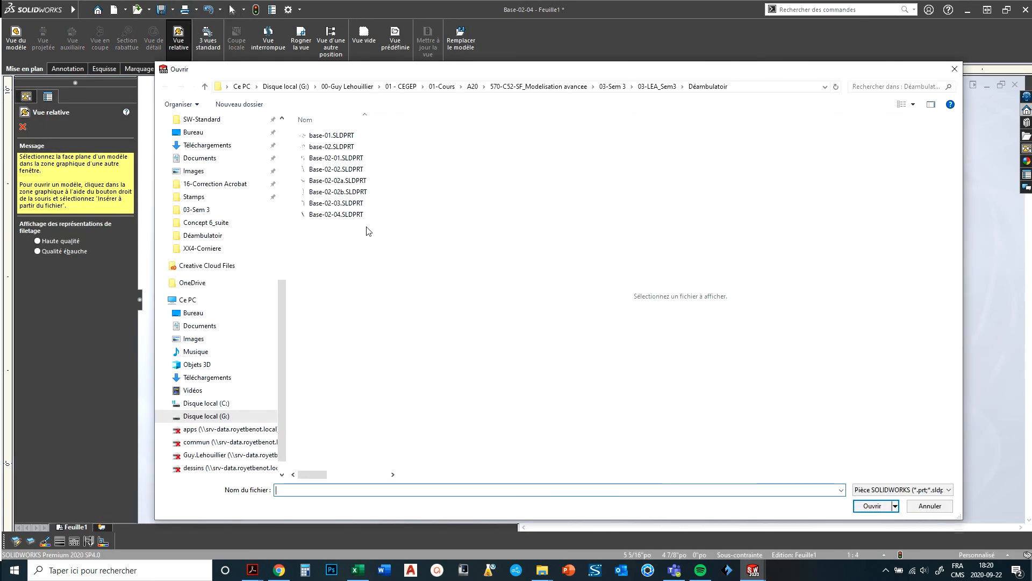
pyautogui.click(361, 192)
pyautogui.click(866, 506)
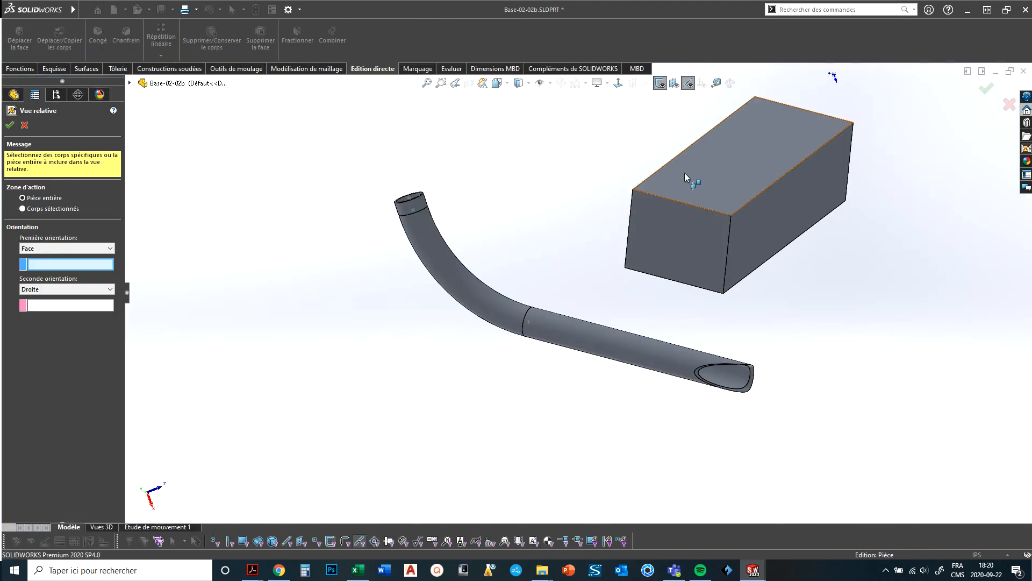
# Orient the relative view with the reference block's near end face as Face and its upper face as Dessus
pyautogui.moveTo(691, 173); pyautogui.dragTo(749, 257, button='middle')
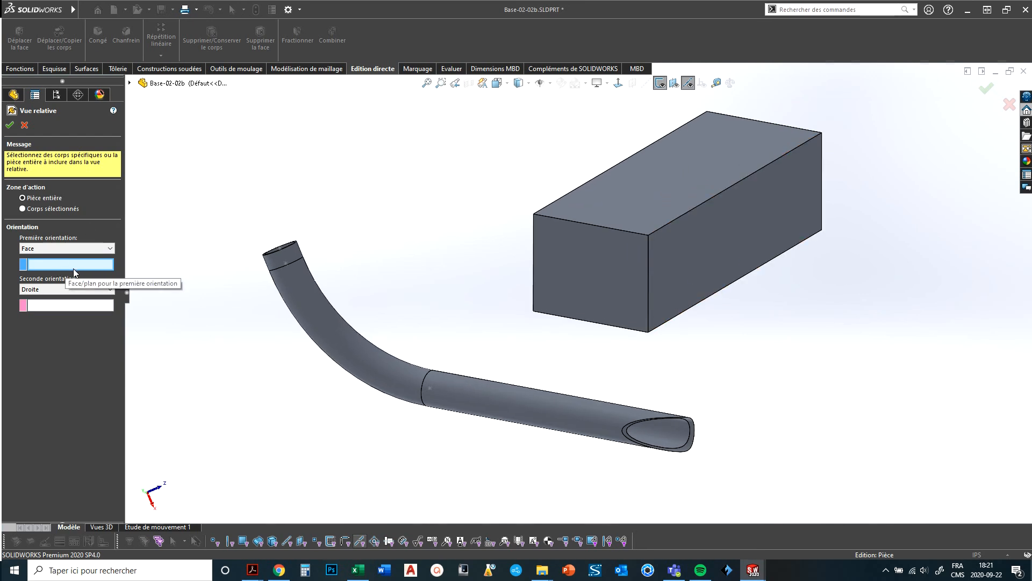
pyautogui.click(602, 287)
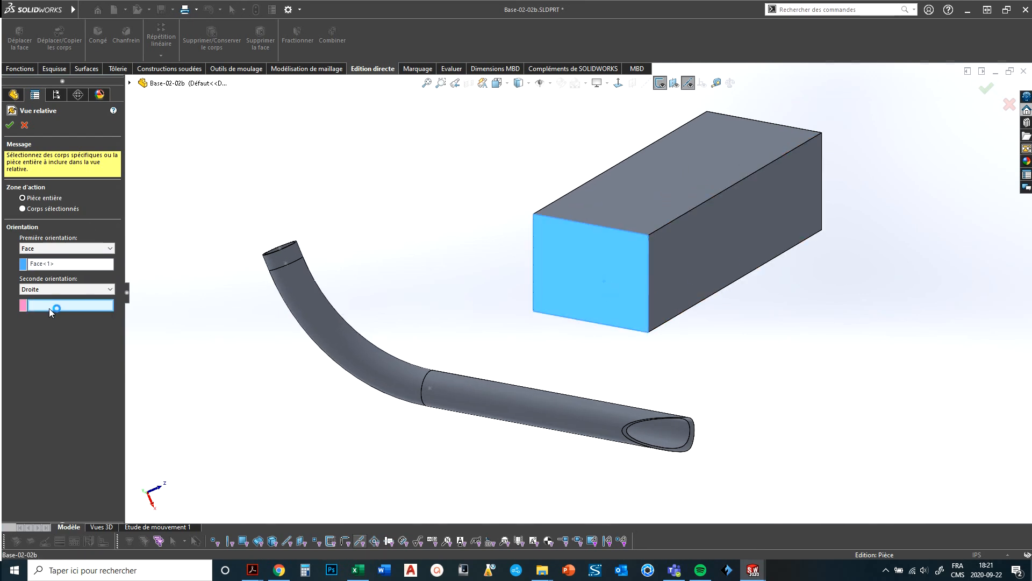
pyautogui.click(56, 289)
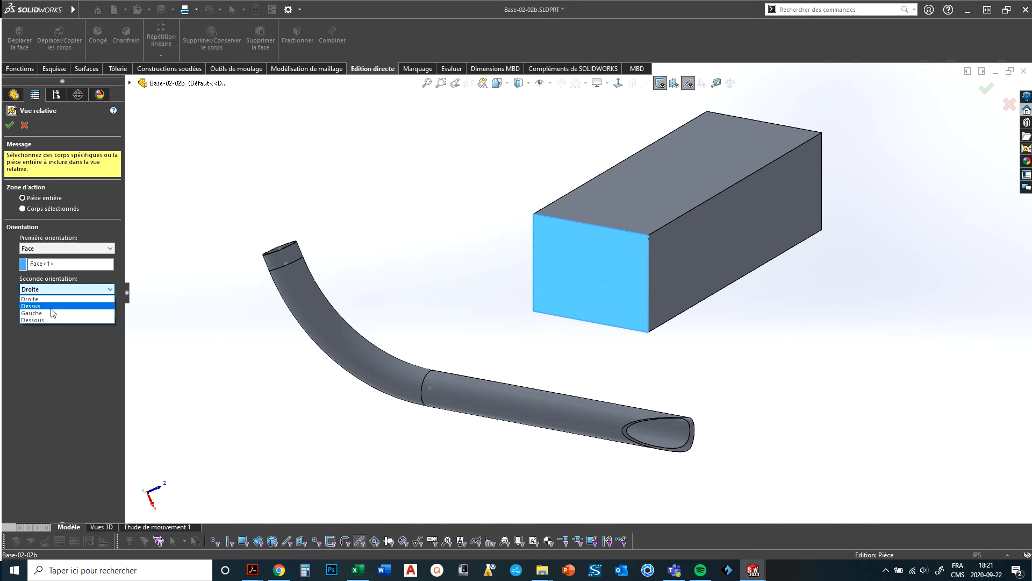
pyautogui.click(45, 306)
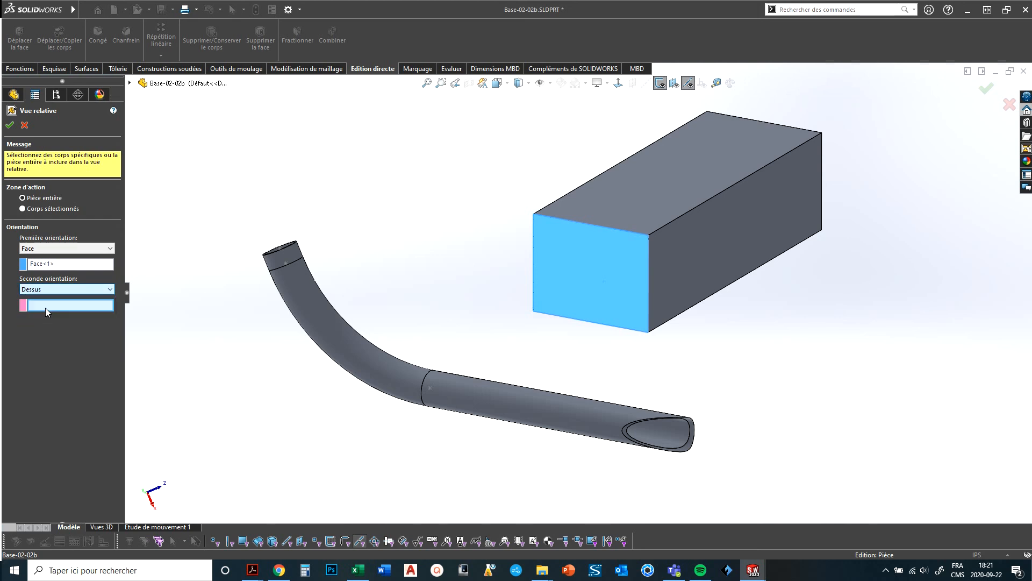
pyautogui.click(663, 196)
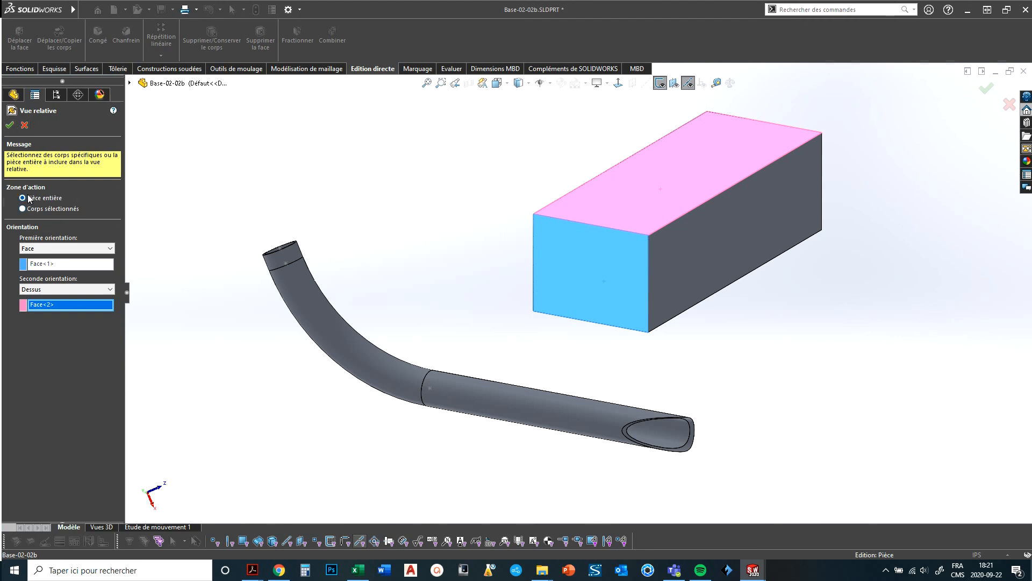
# Accept the orientation and place the relative view on the drawing sheet above the title block
pyautogui.click(9, 127)
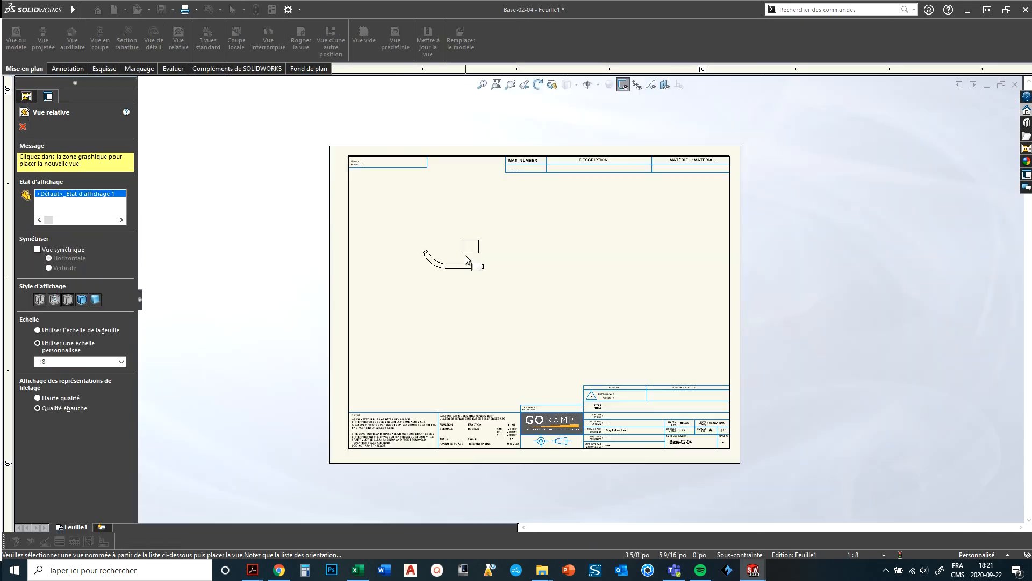
pyautogui.click(586, 310)
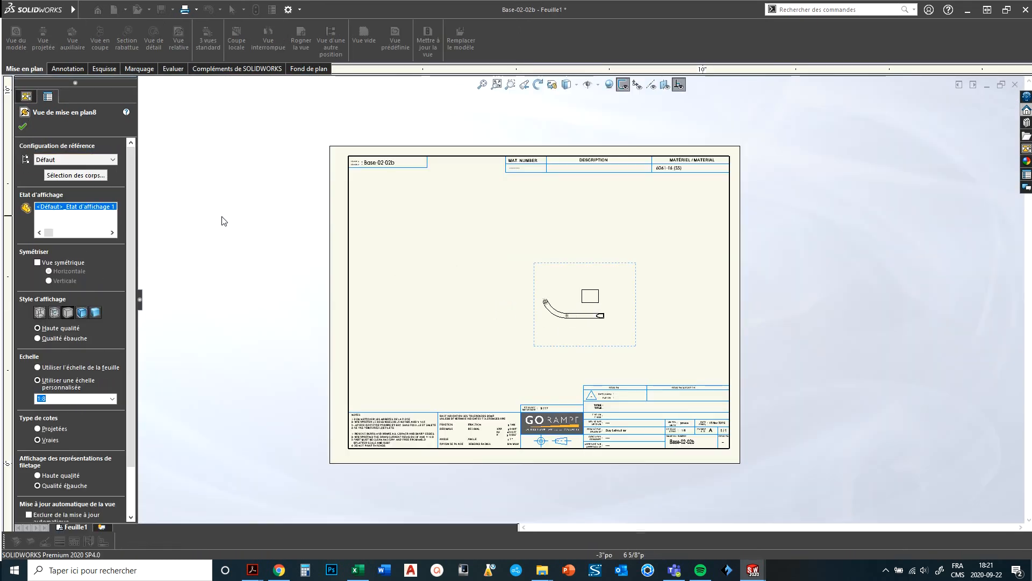
pyautogui.click(23, 127)
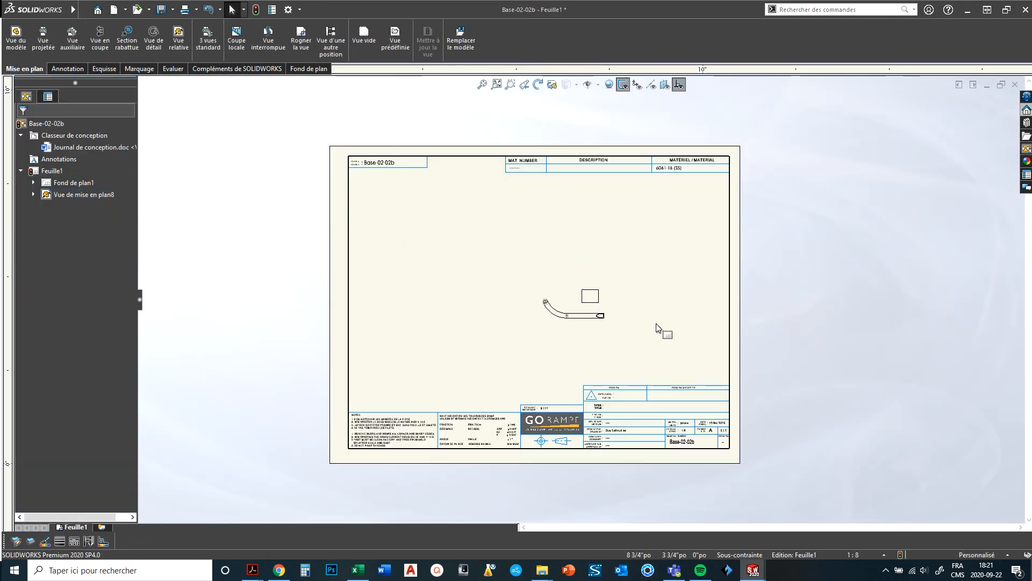
# Open Base-02-02b from the placed view, roll it forward past Corps-Supprimer/Garder 1, and return to the drawing
pyautogui.scroll(-2, 605, 306)
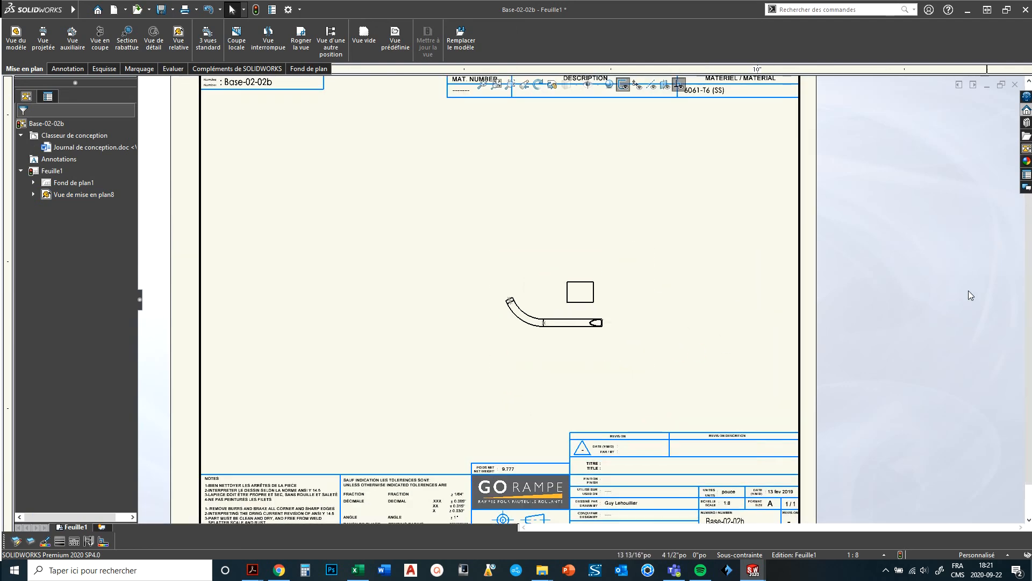
pyautogui.click(619, 309)
pyautogui.rightClick(617, 306)
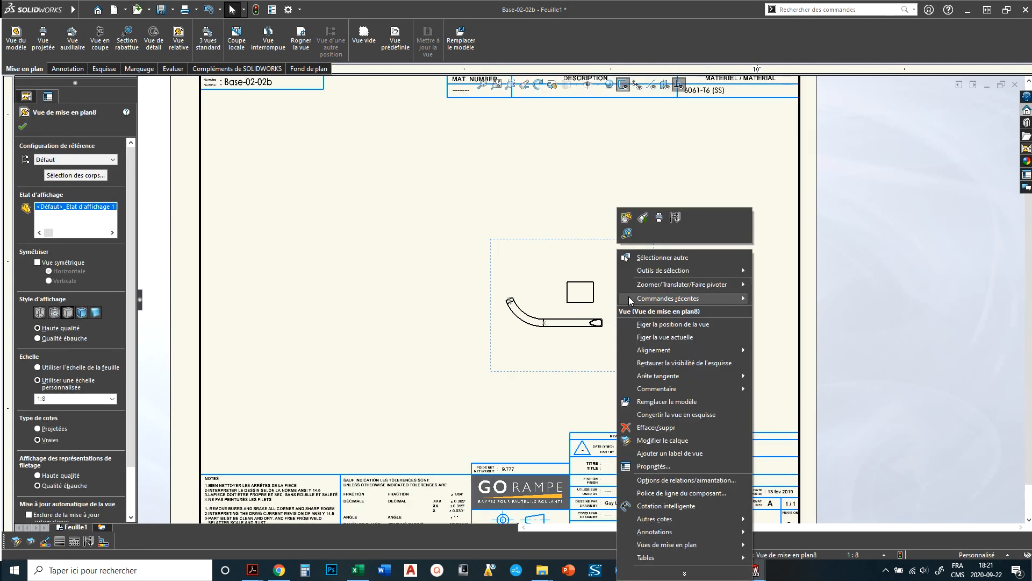
pyautogui.click(627, 218)
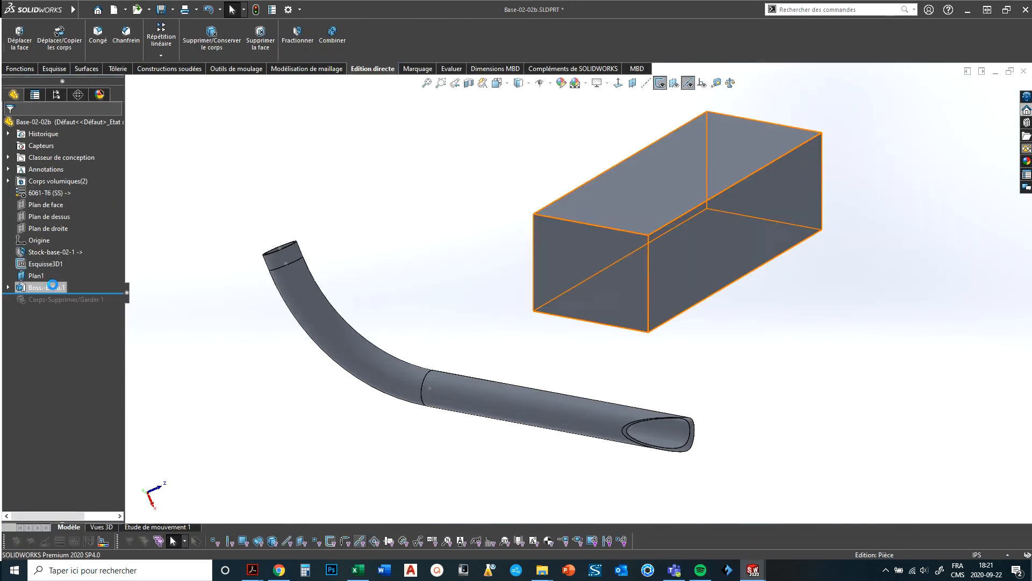
pyautogui.moveTo(119, 294); pyautogui.dragTo(118, 307)
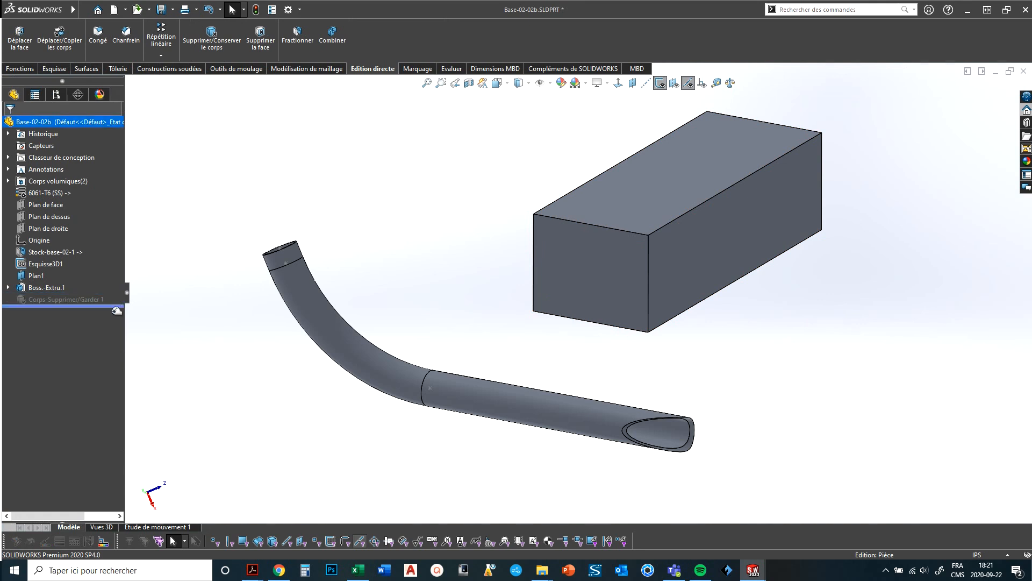
pyautogui.click(1022, 72)
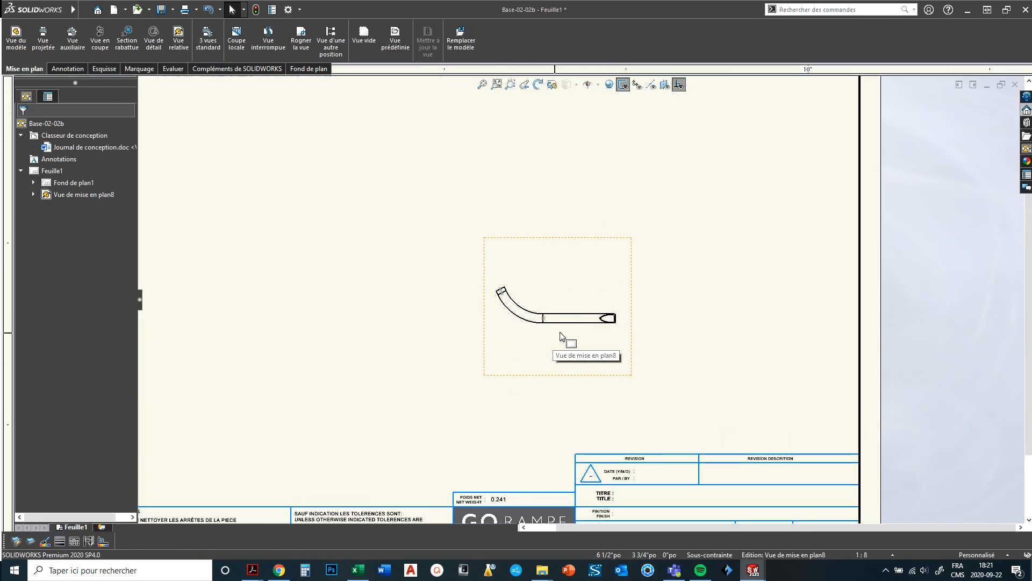
# Select the tube's relative view on the drawing sheet
pyautogui.scroll(2, 560, 346)
pyautogui.click(661, 315)
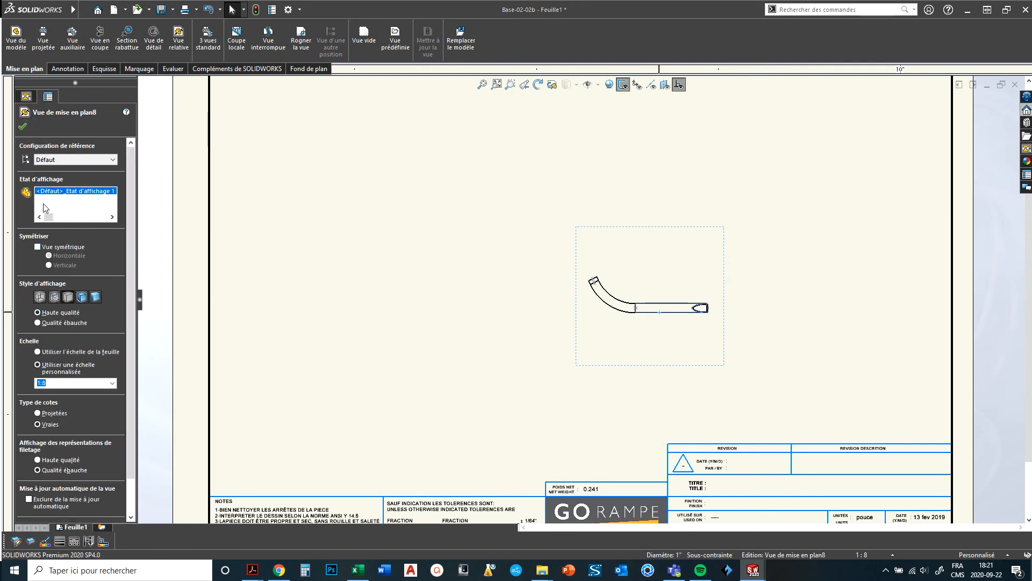
pyautogui.scroll(1, 667, 325)
pyautogui.moveTo(667, 325); pyautogui.dragTo(581, 333, button='middle')
pyautogui.scroll(-2, 677, 328)
pyautogui.scroll(-3, 676, 328)
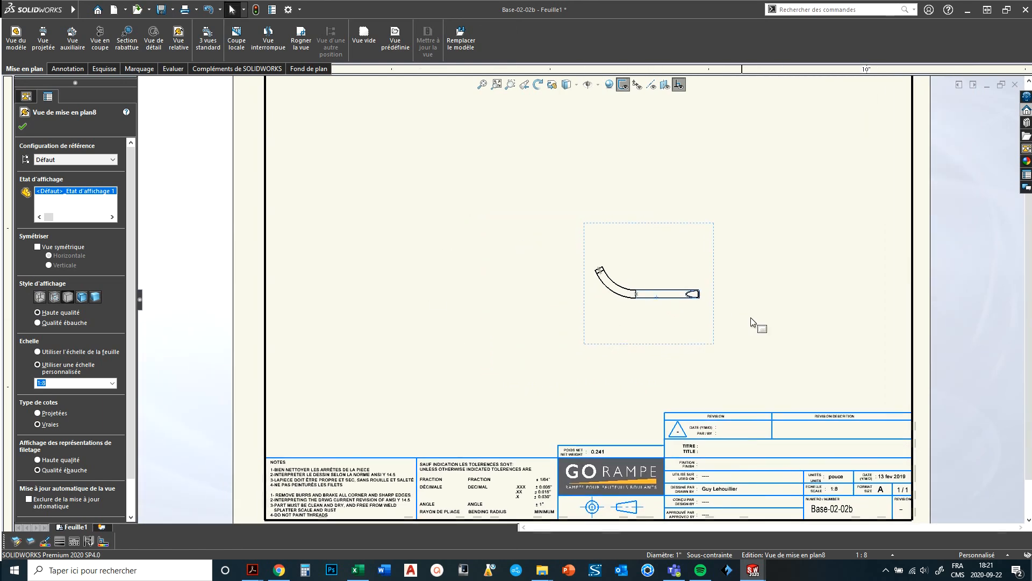